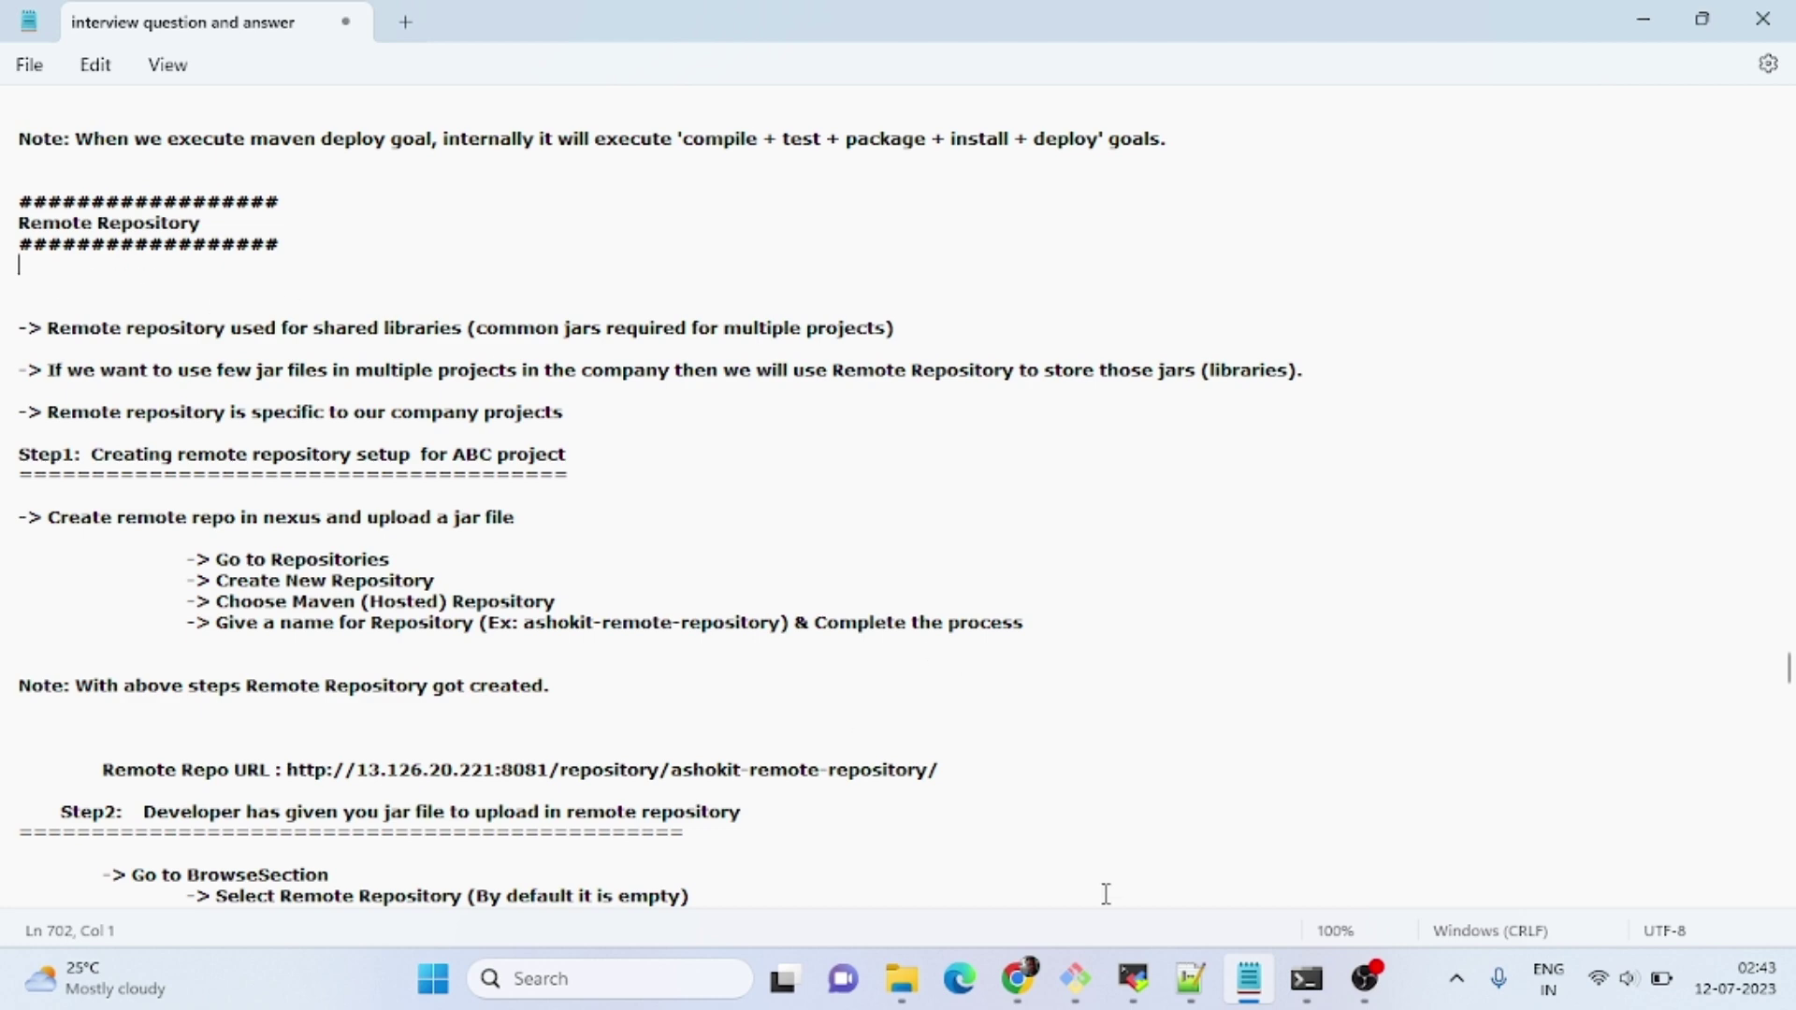
Switch to Nexus Repository Manager in Chrome and start a new repository with the maven2 (hosted) recipe in the repository administration.
{"action": "mouse_move", "coordinate": [1029, 995]}
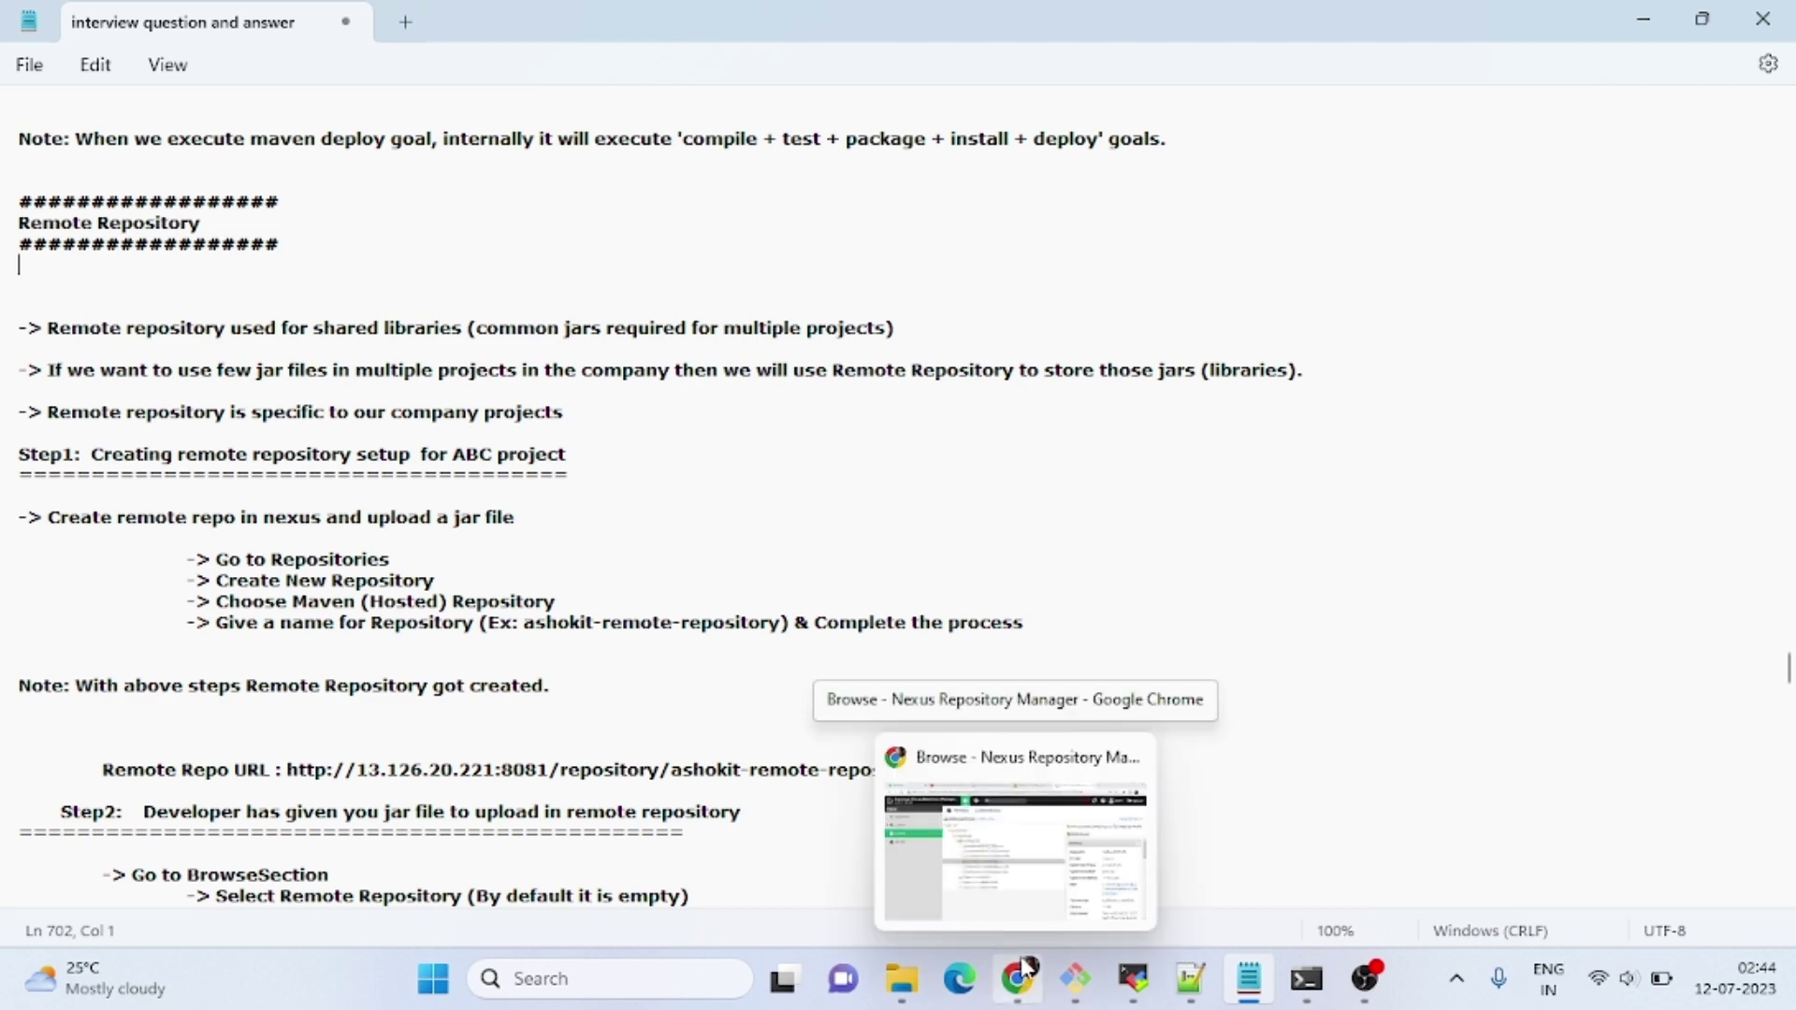
{"action": "left_click", "coordinate": [1022, 898]}
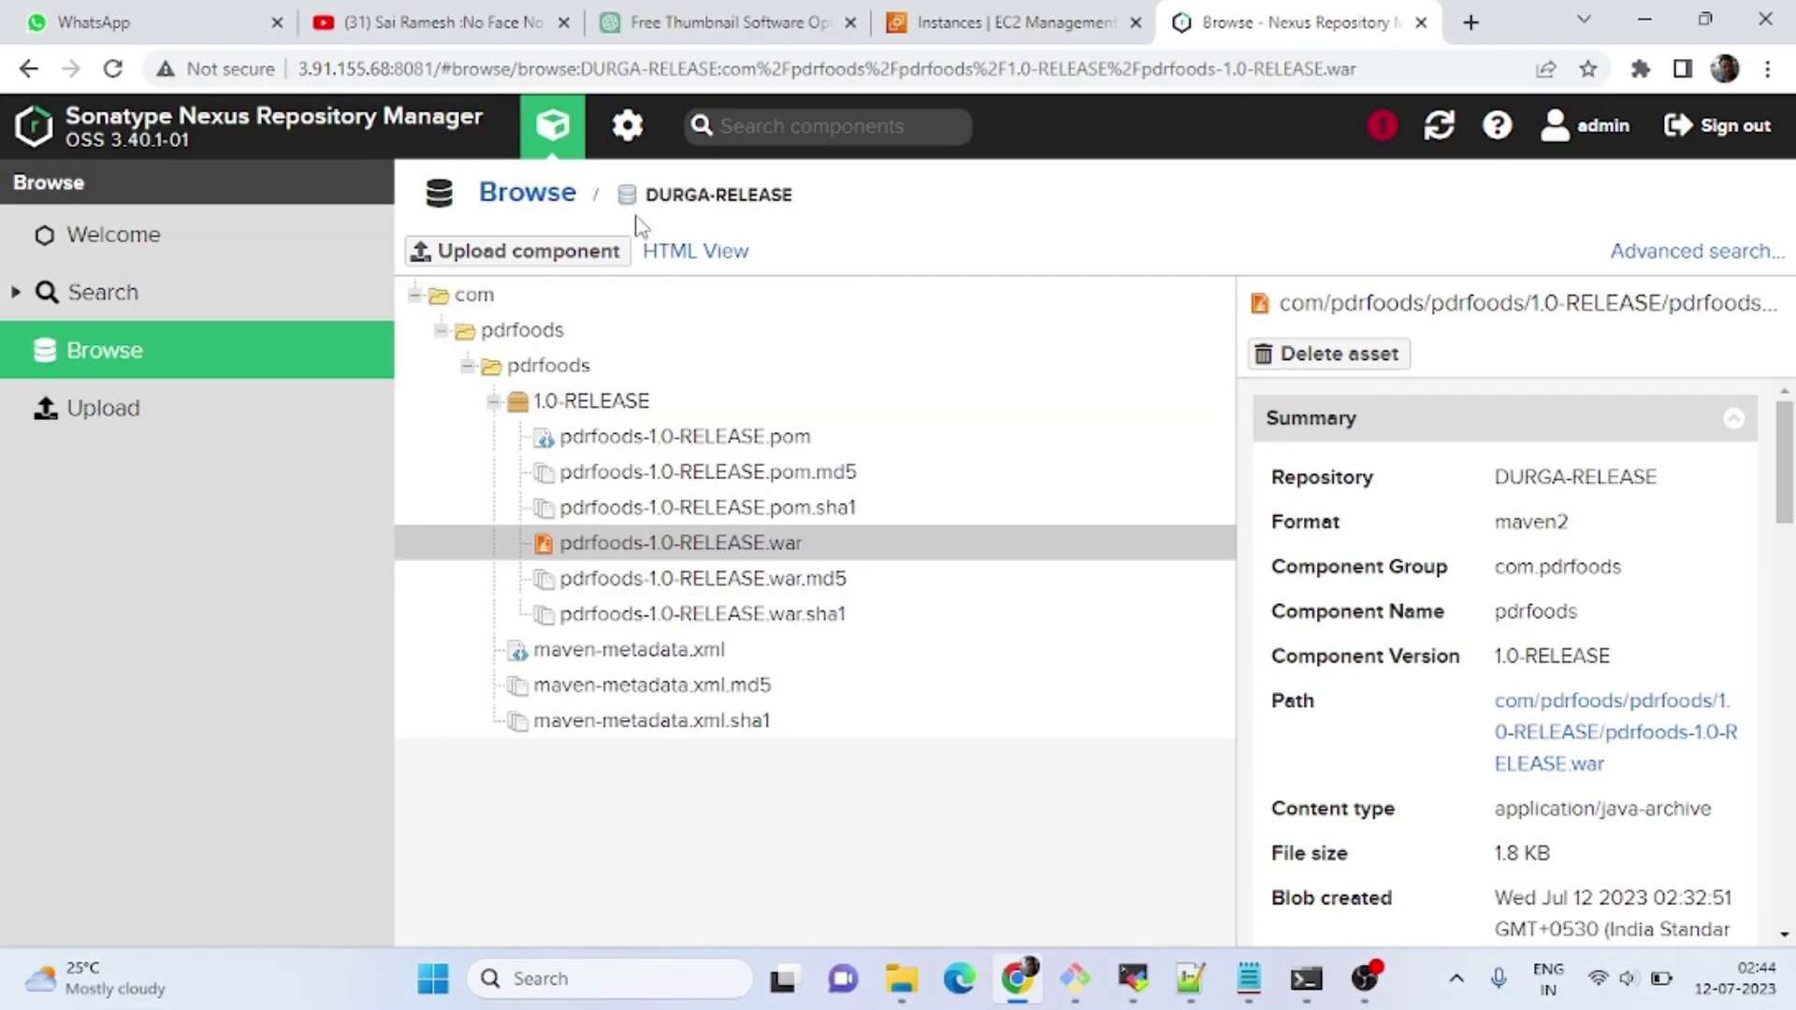
{"action": "left_click", "coordinate": [530, 210]}
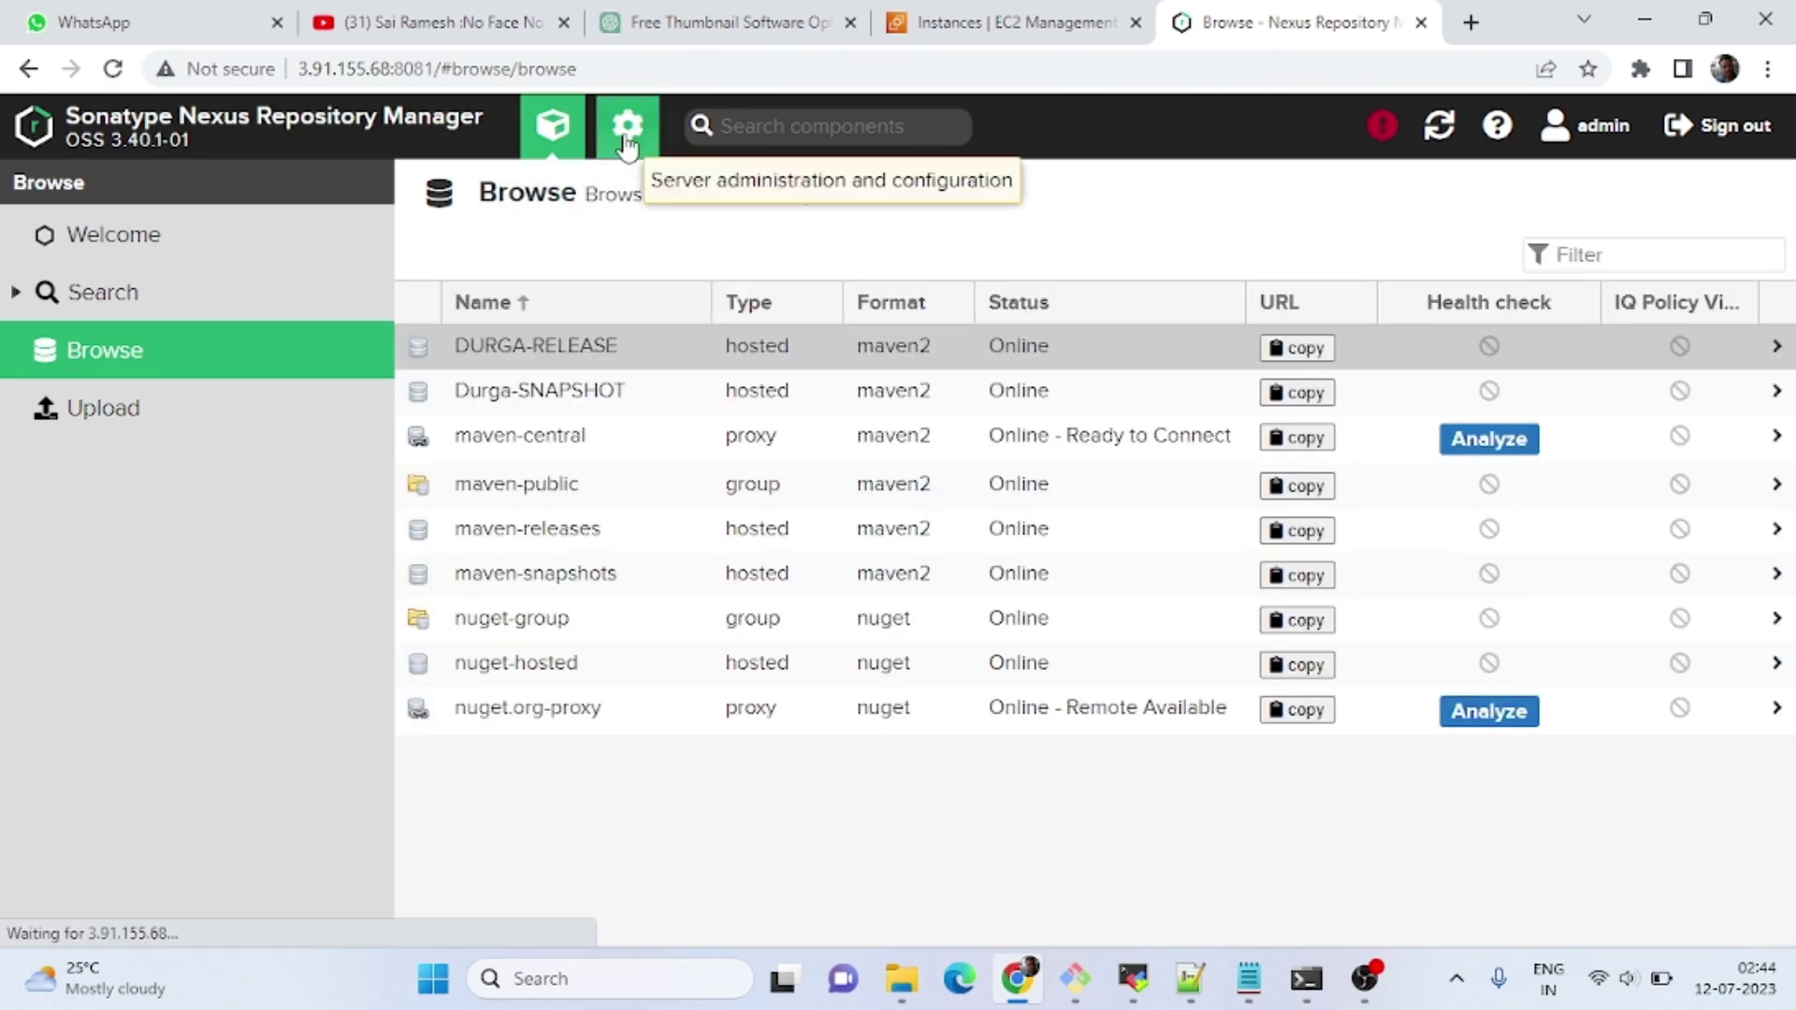
{"action": "left_click", "coordinate": [626, 145]}
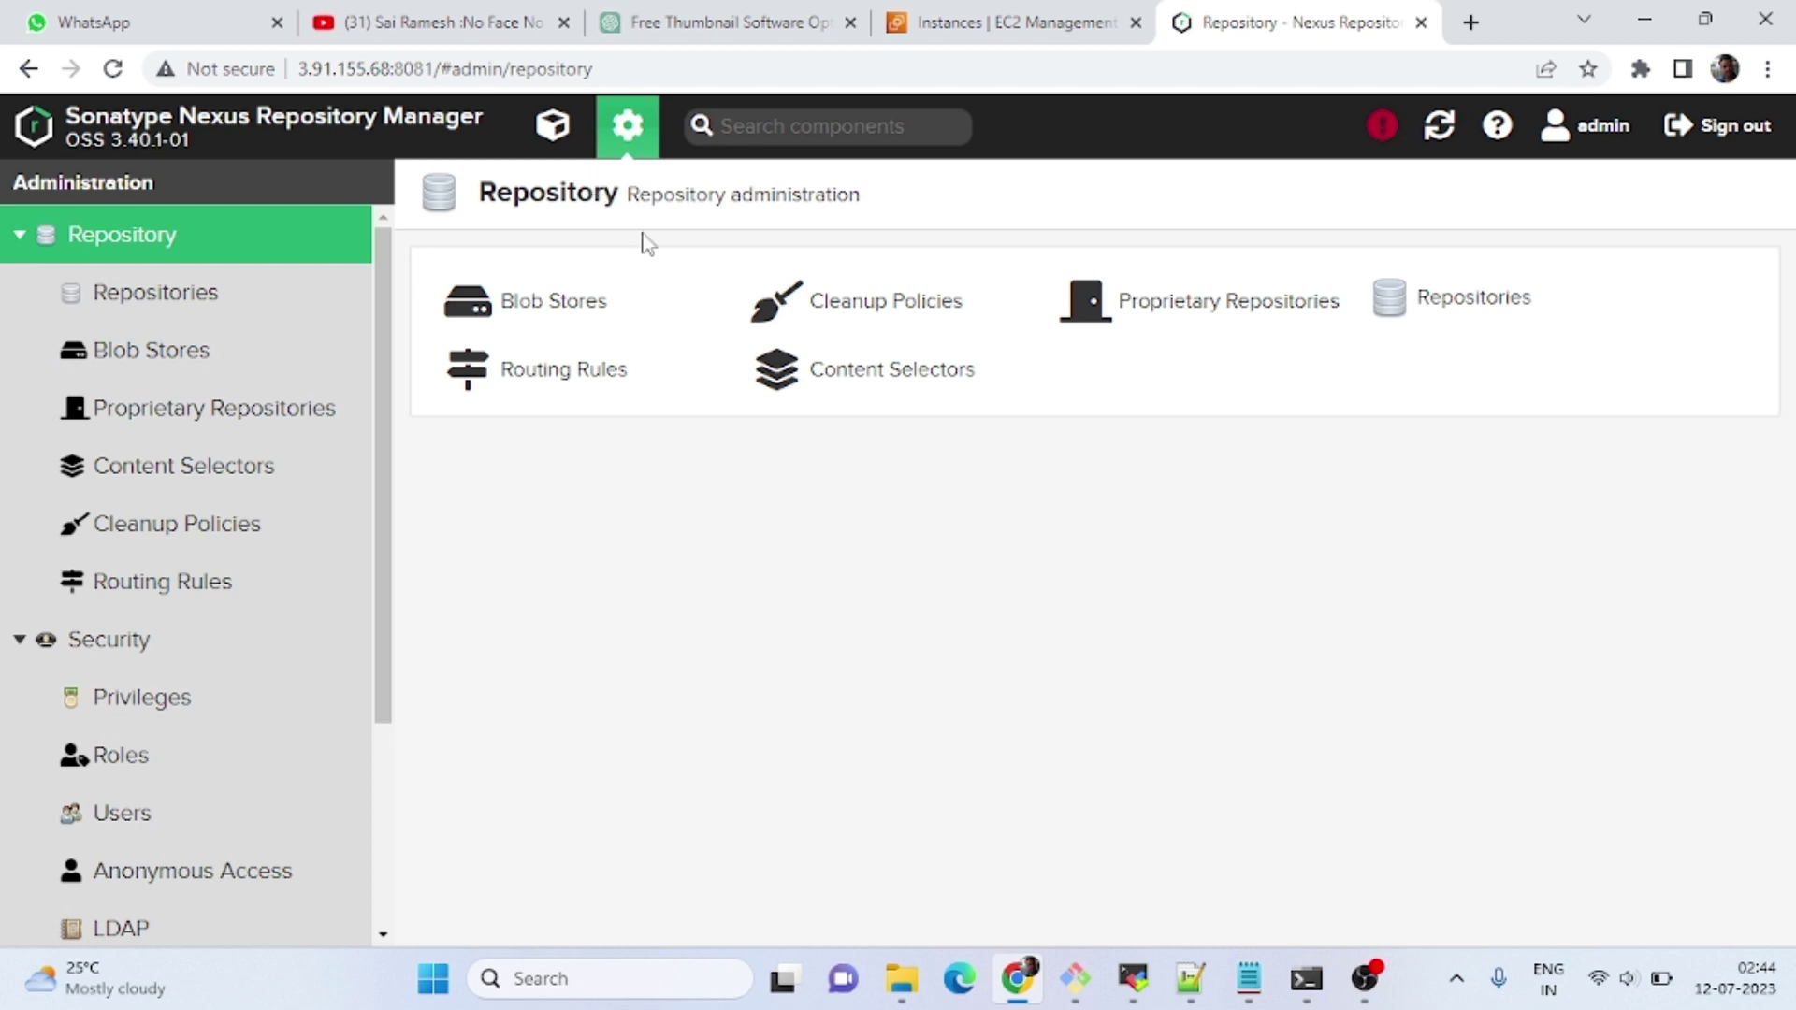
{"action": "left_click", "coordinate": [1436, 300]}
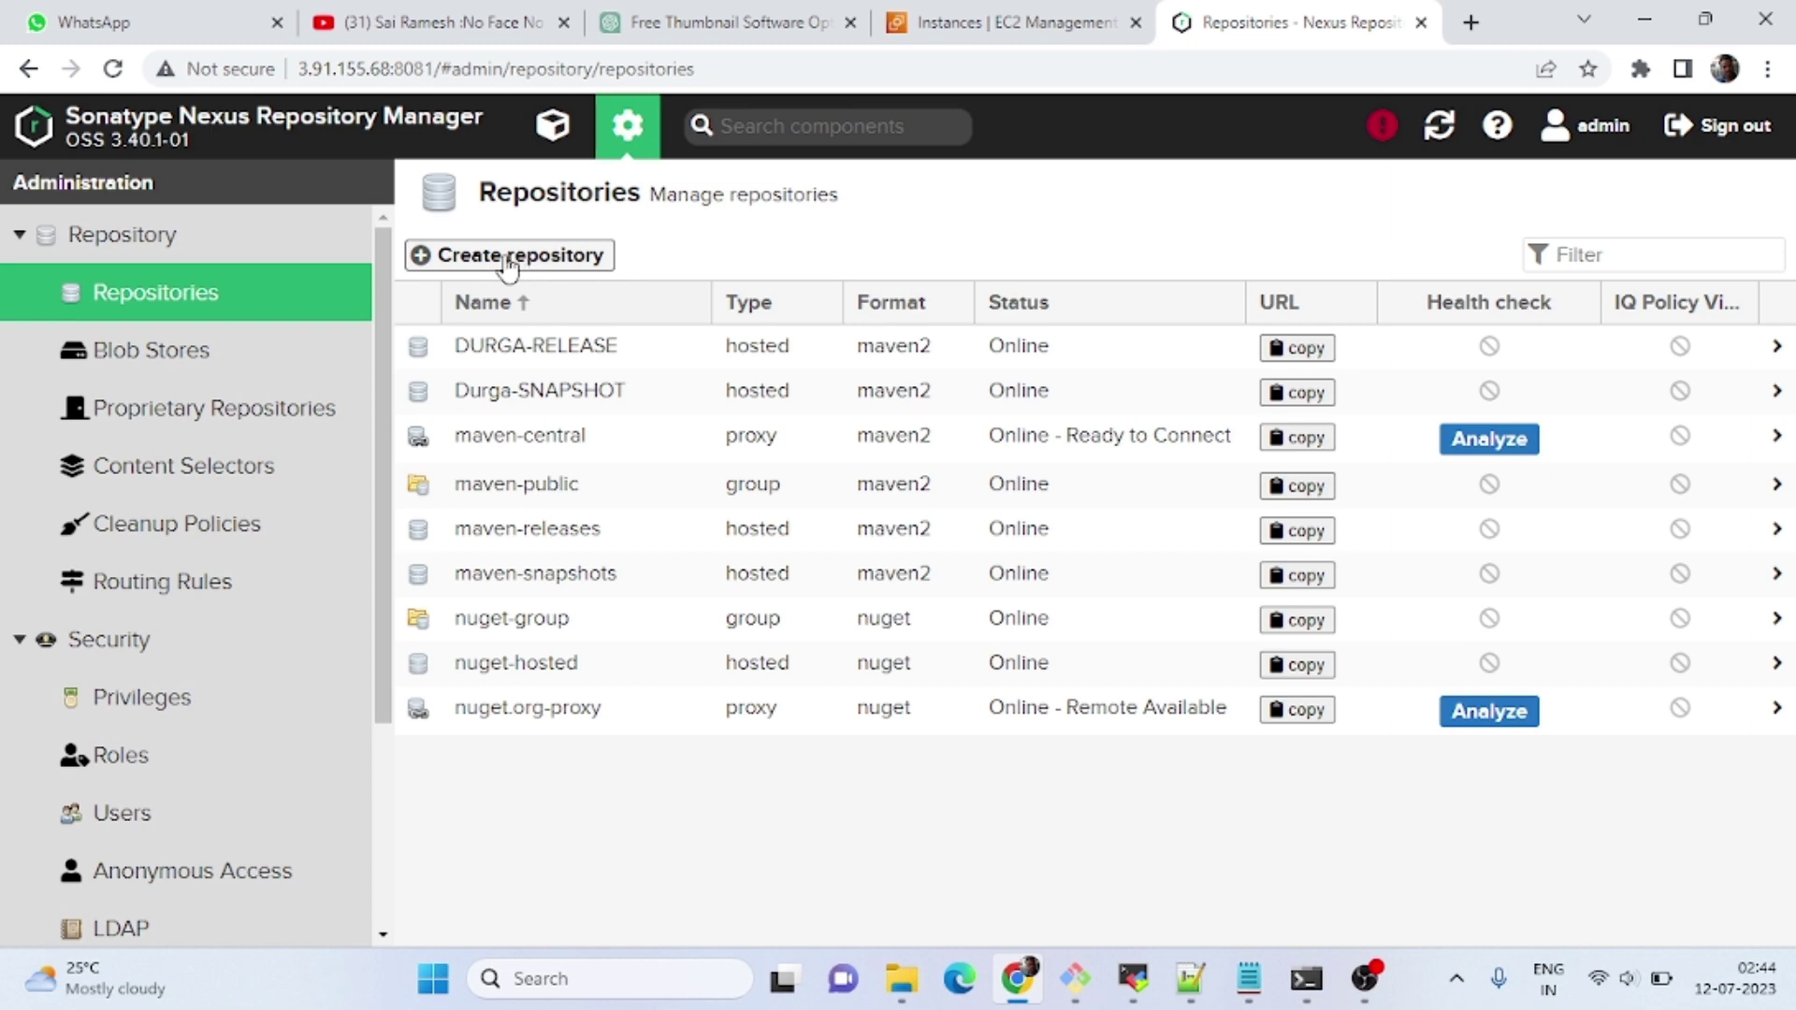
{"action": "left_click", "coordinate": [508, 260]}
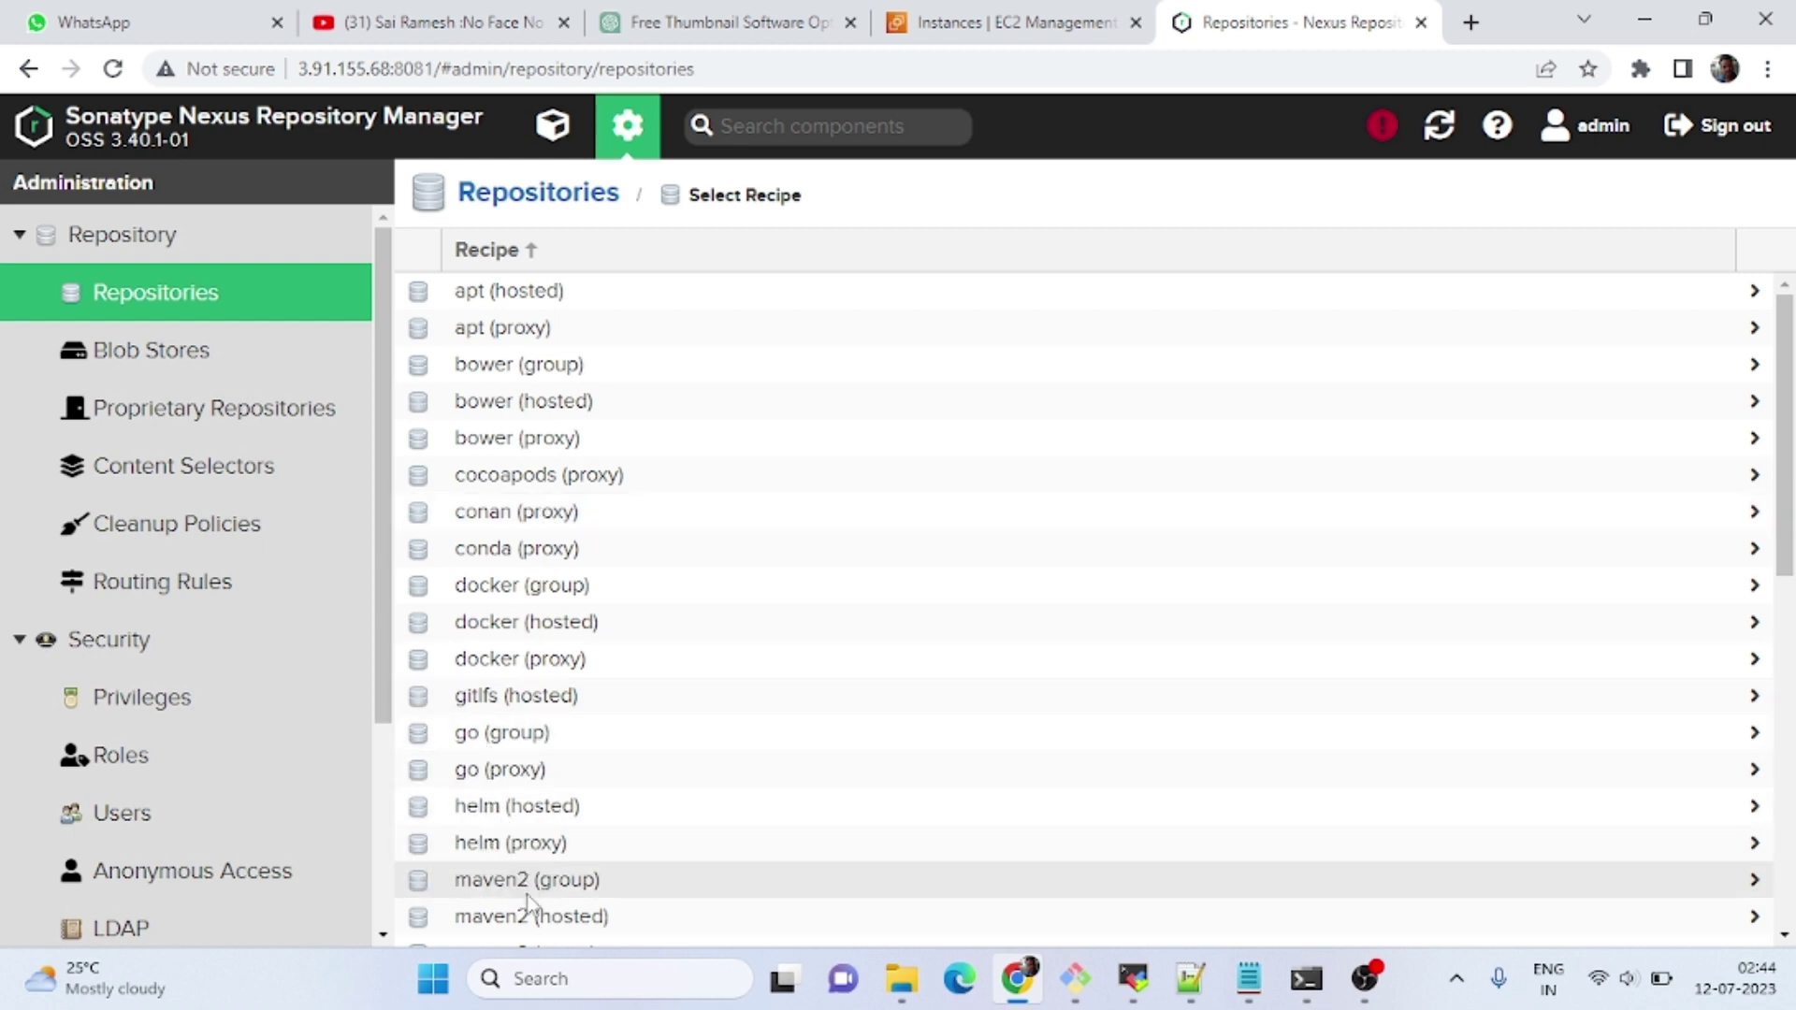
{"action": "left_click", "coordinate": [505, 922]}
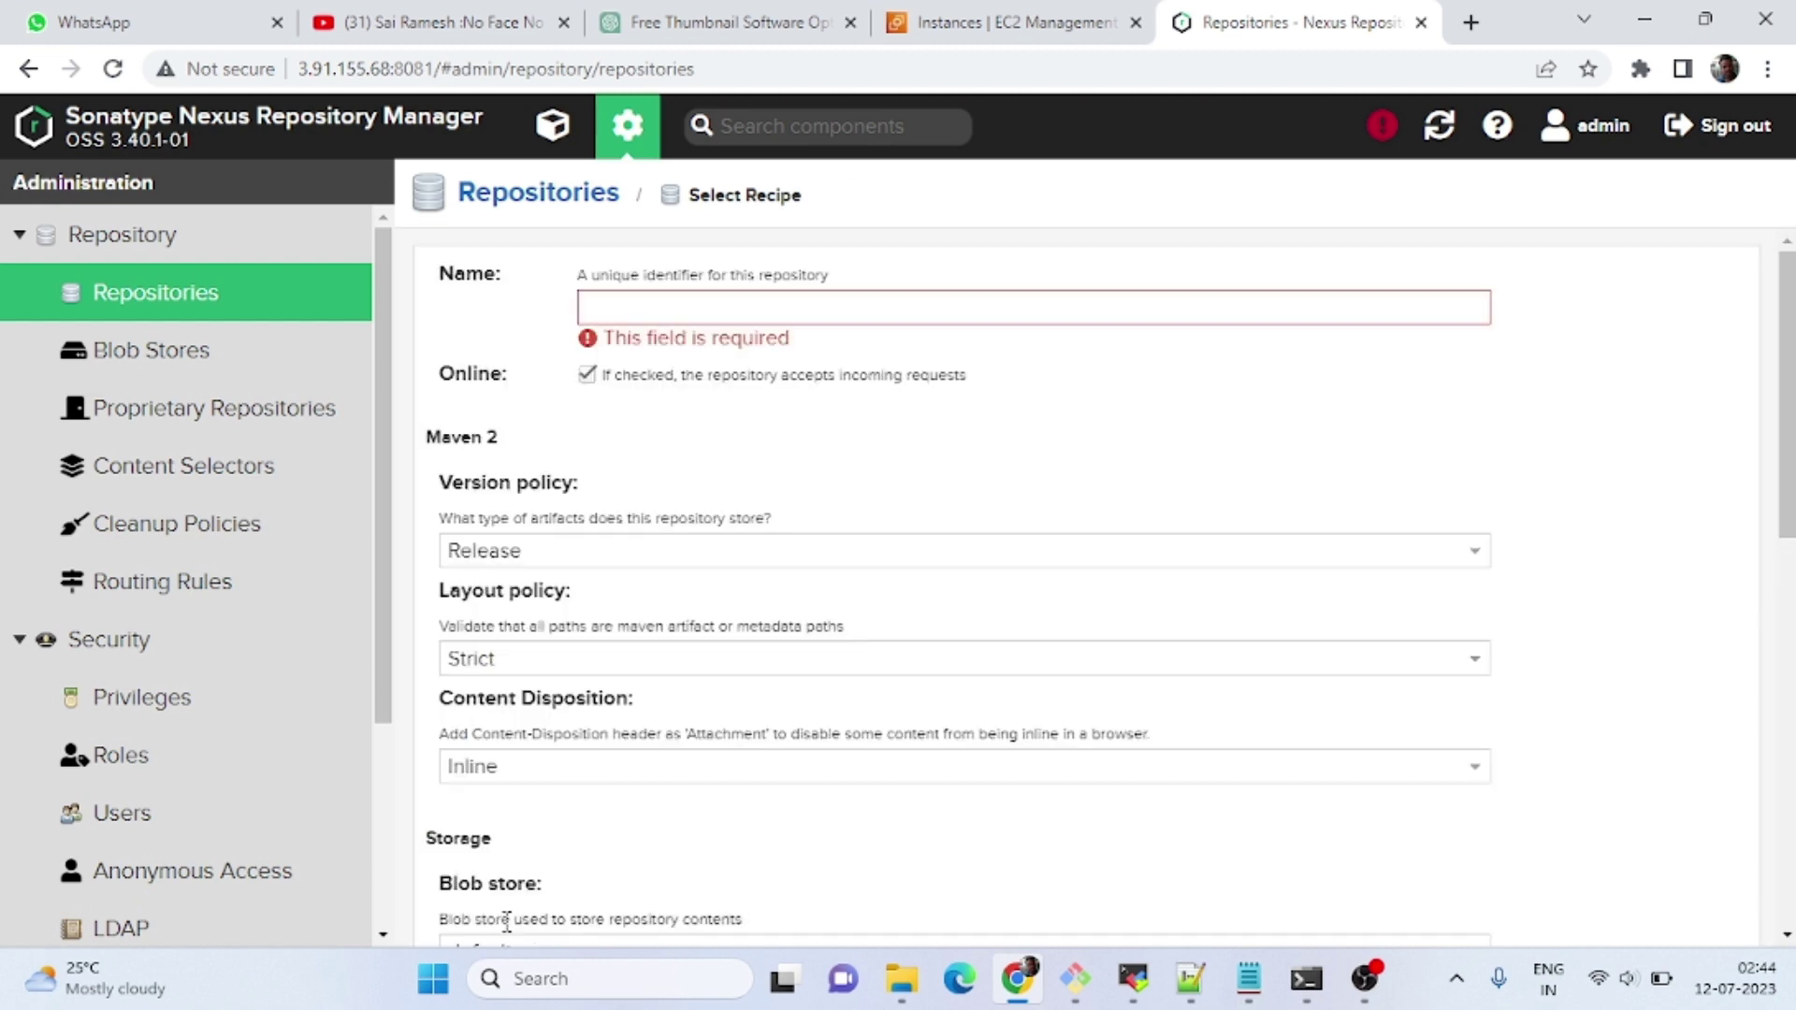
Name the new repository Durga-remote-repo and create it with the default settings.
{"action": "left_click", "coordinate": [613, 309]}
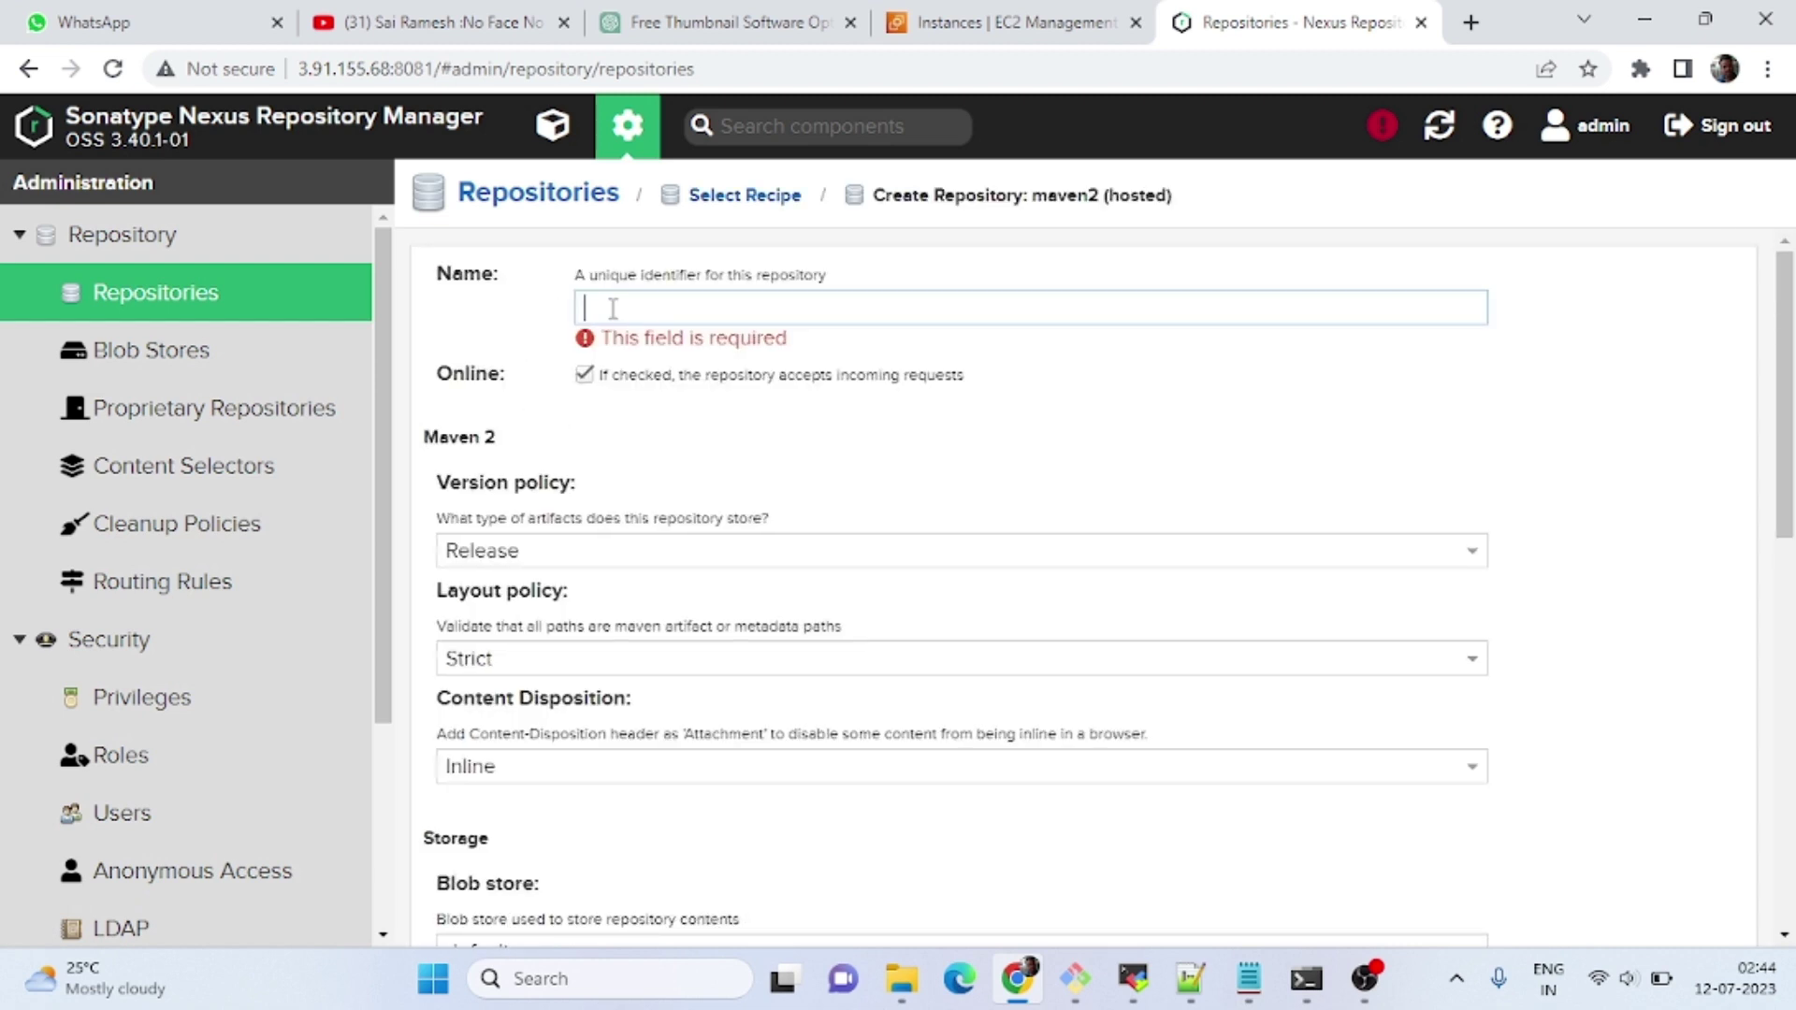
{"action": "type", "text": "Durga"}
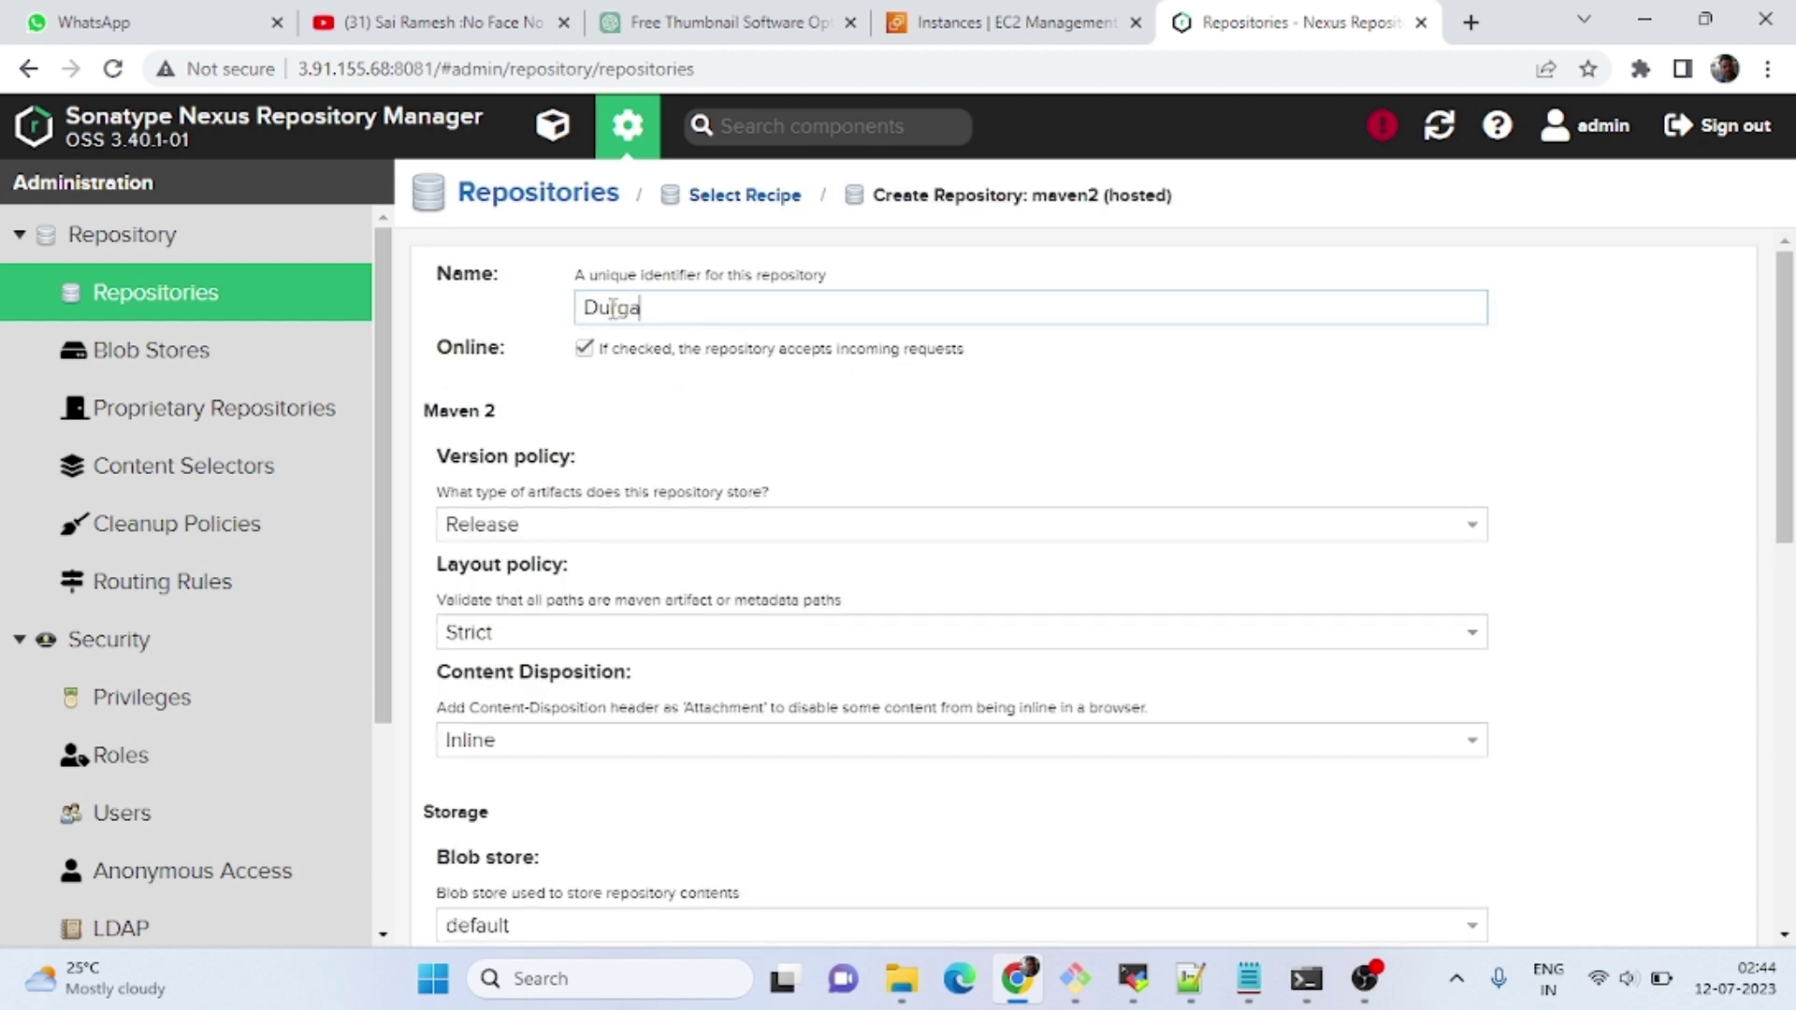
{"action": "type", "text": "-remote-repo"}
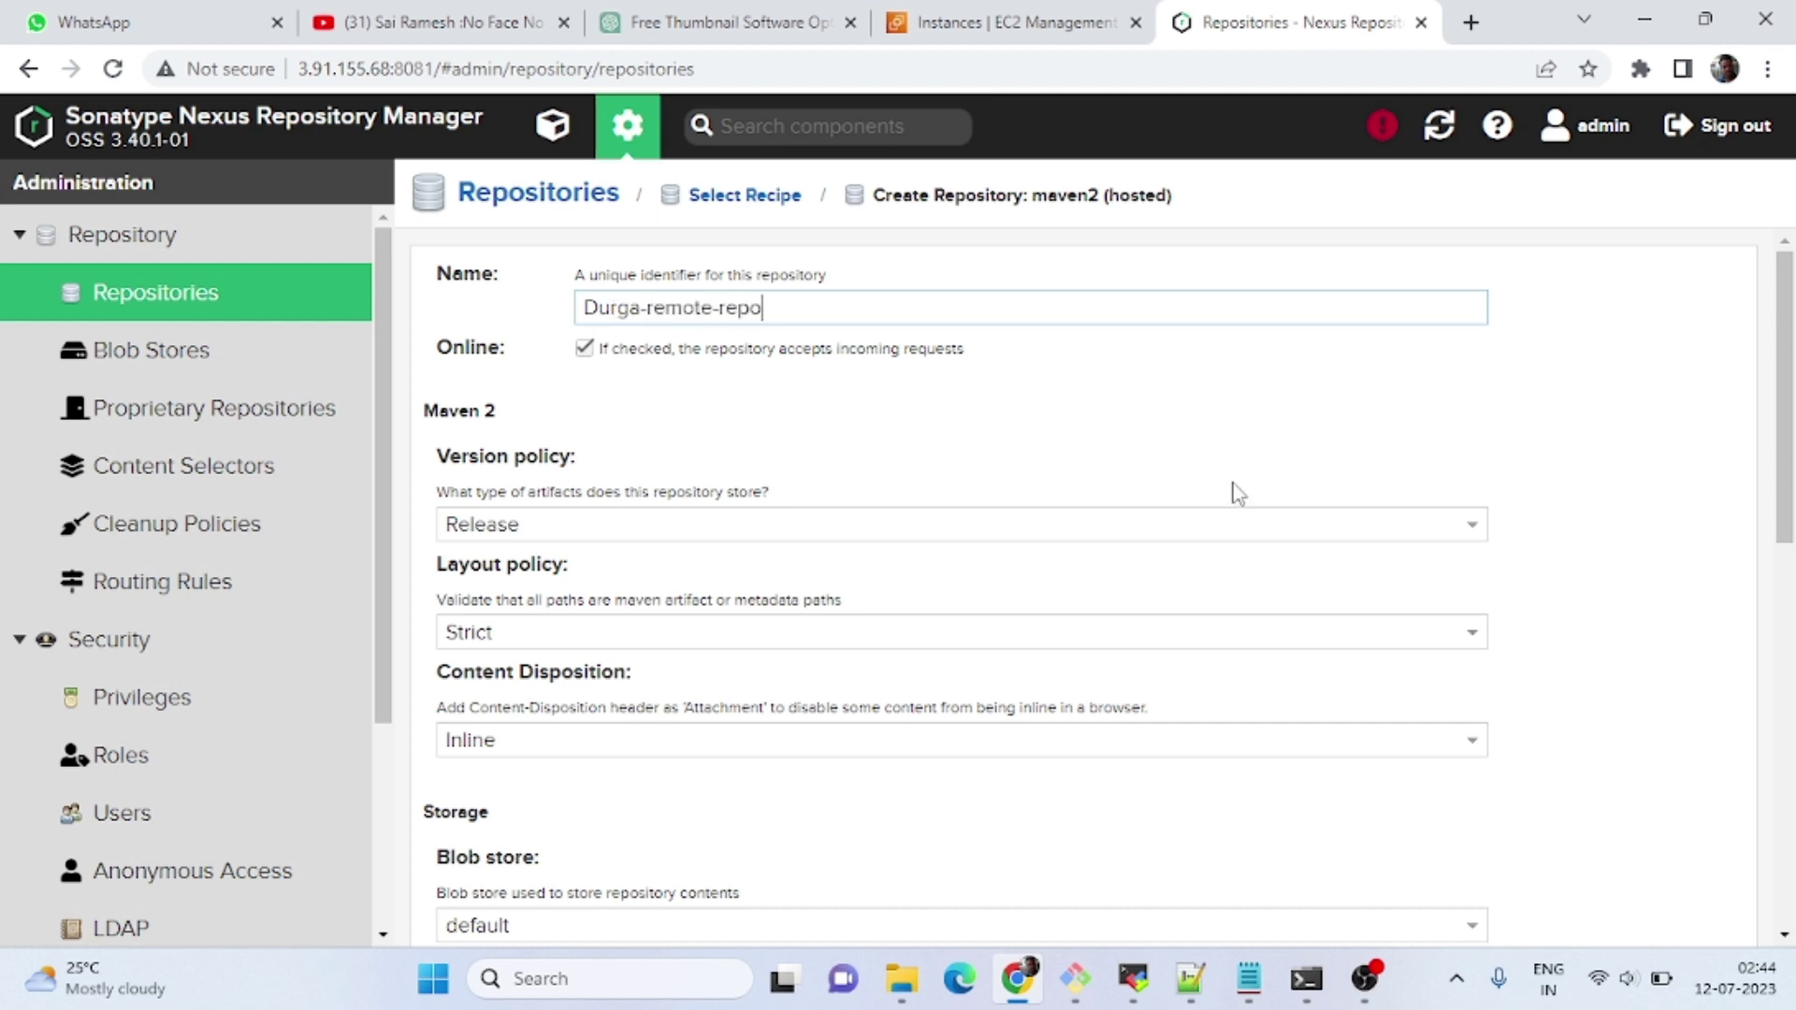
{"action": "scroll", "coordinate": [1764, 663], "scroll_direction": "down", "scroll_amount": 5}
{"action": "scroll", "coordinate": [1750, 693], "scroll_direction": "down", "scroll_amount": 5}
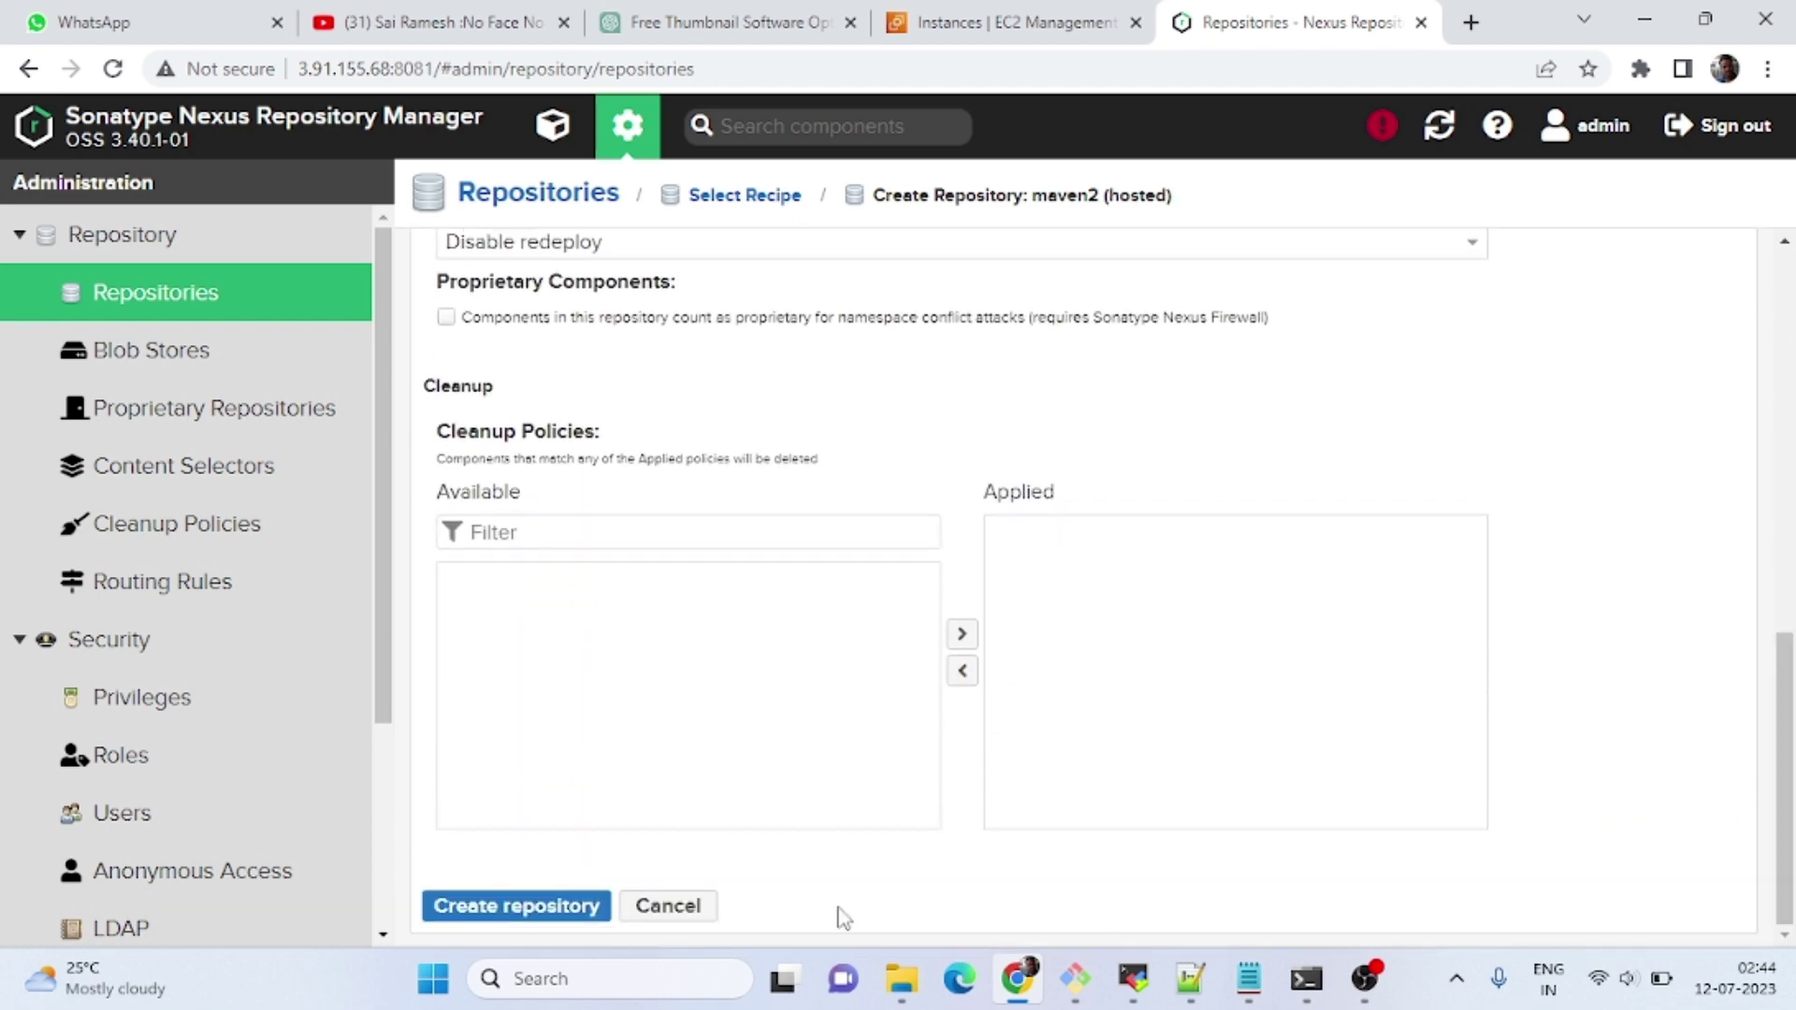
{"action": "left_click", "coordinate": [513, 909]}
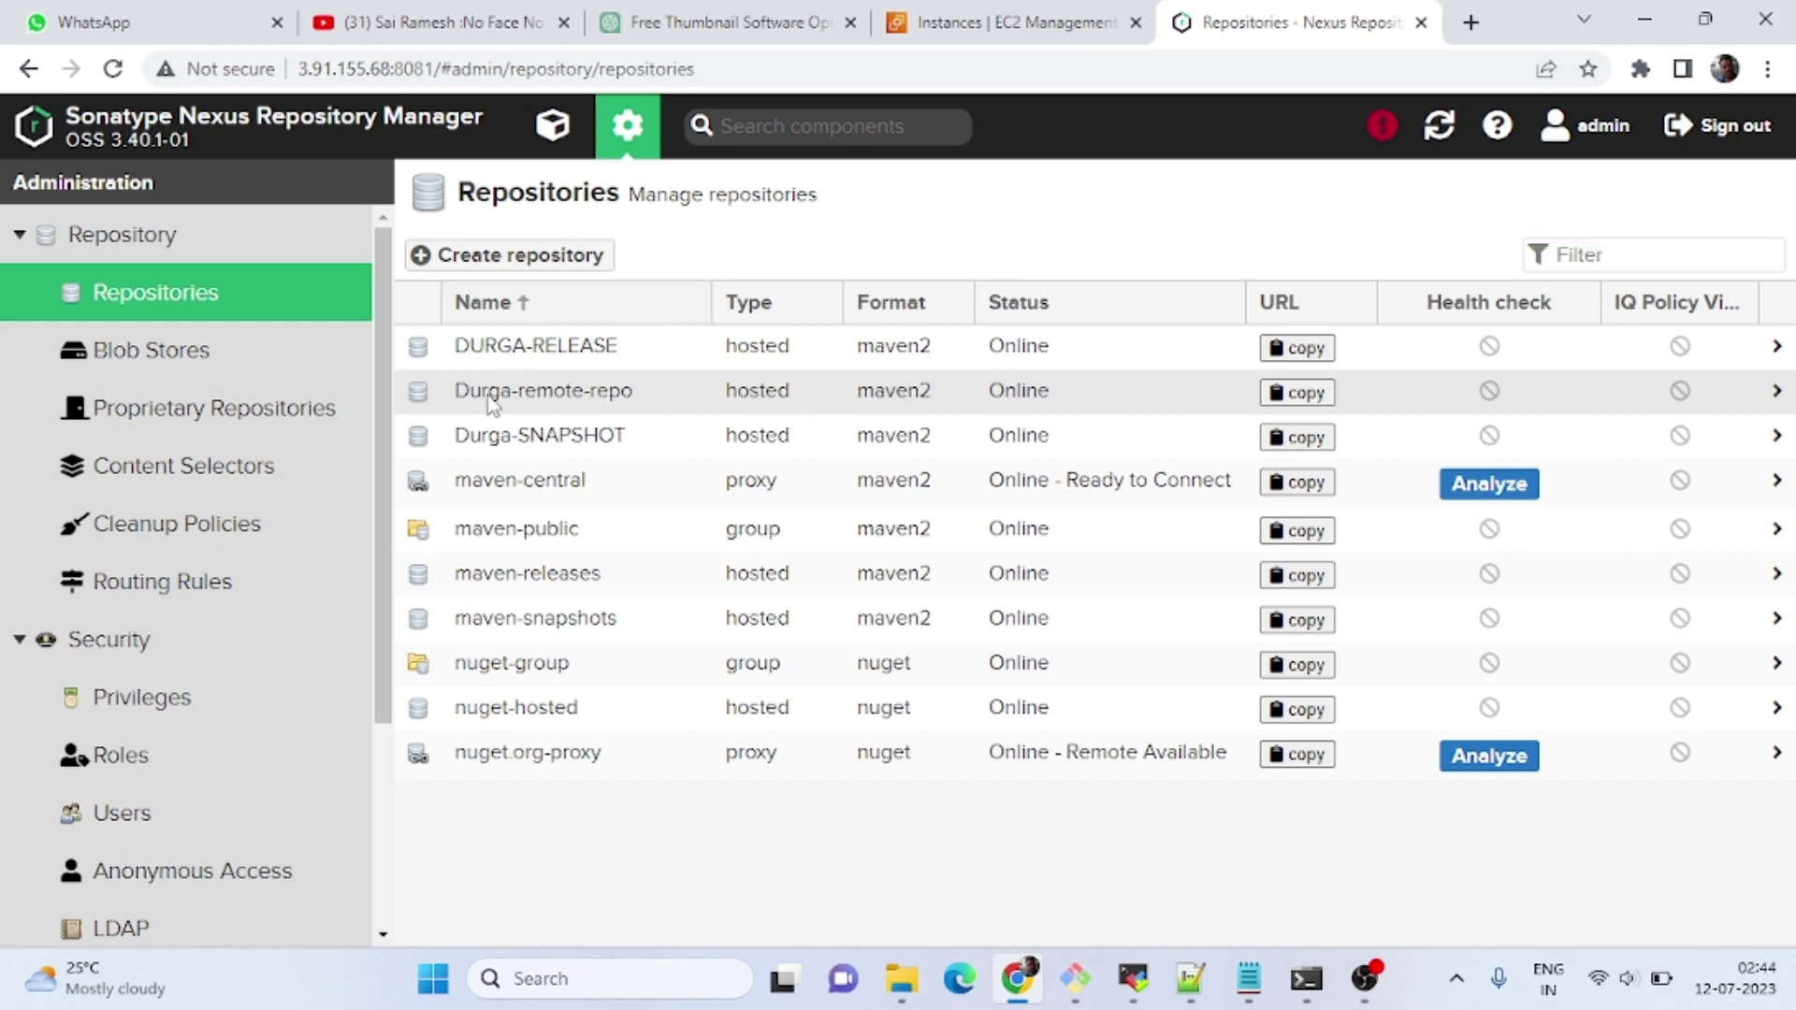
Copy the URL of Durga-remote-repo and switch to the interview notes in Notepad.
{"action": "left_click", "coordinate": [1307, 394]}
{"action": "key", "text": "ctrl+c"}
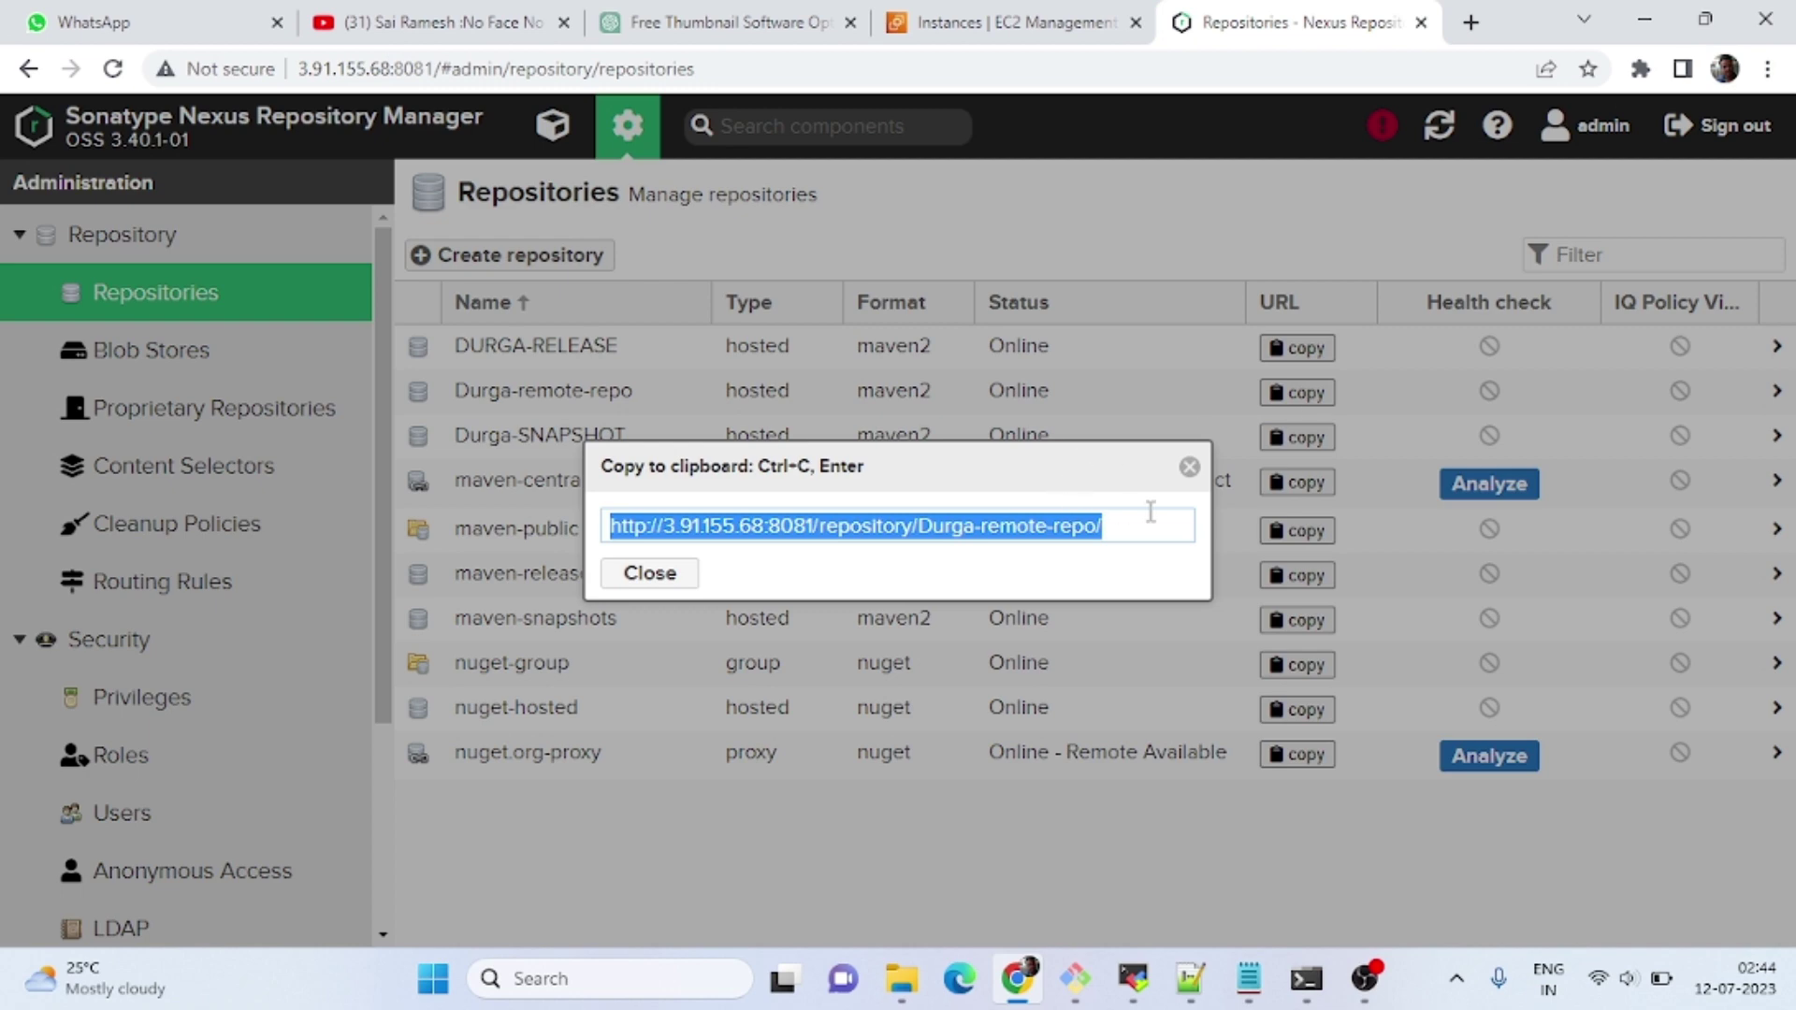
{"action": "left_click", "coordinate": [1249, 979]}
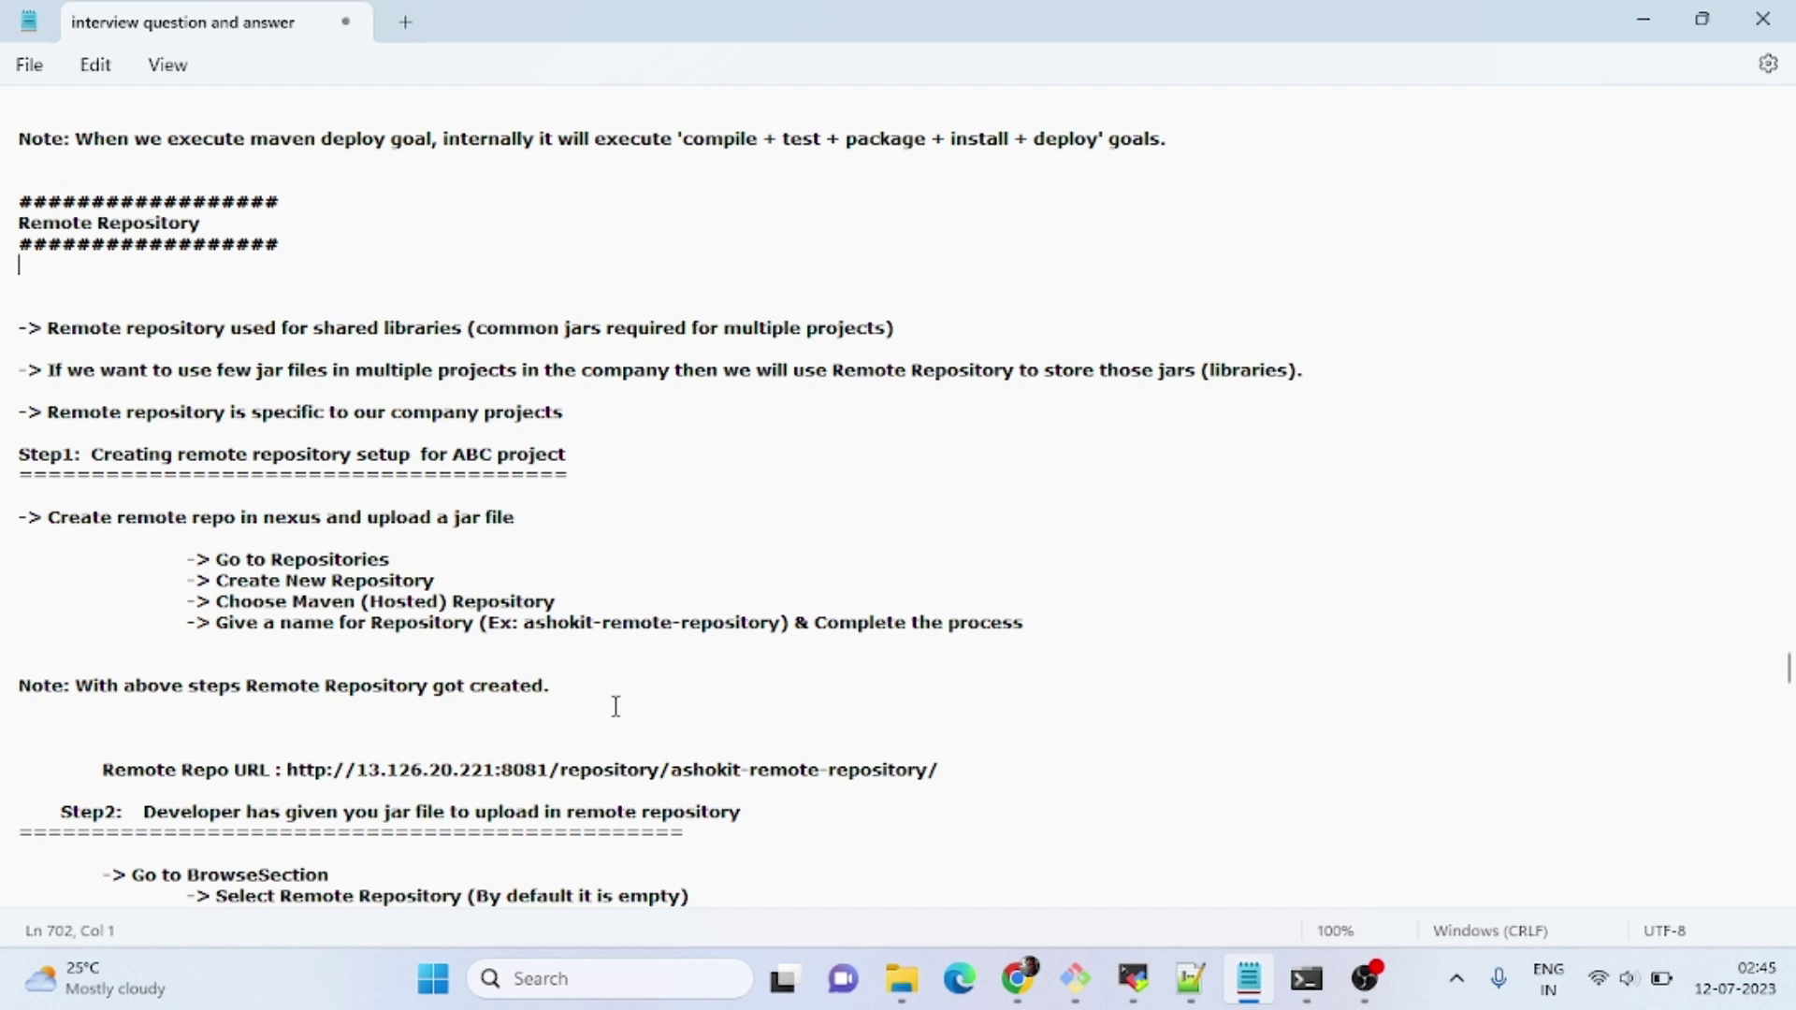
{"action": "left_click", "coordinate": [290, 771]}
{"action": "key", "text": "shift+Right"}
{"action": "key", "text": "shift+Right"}
{"action": "key", "text": "shift+Right"}
{"action": "key", "text": "shift+Right"}
{"action": "key", "text": "shift+Right"}
{"action": "key", "text": "shift+Right"}
{"action": "key", "text": "shift+Right"}
{"action": "key", "text": "shift+Right"}
{"action": "key", "text": "shift+Right"}
{"action": "key", "text": "shift+Right"}
{"action": "key", "text": "shift+Right"}
{"action": "key", "text": "shift+Right"}
{"action": "key", "text": "shift+Right"}
{"action": "key", "text": "shift+Right"}
{"action": "key", "text": "shift+Right"}
{"action": "key", "text": "shift+Right"}
{"action": "key", "text": "shift+Right"}
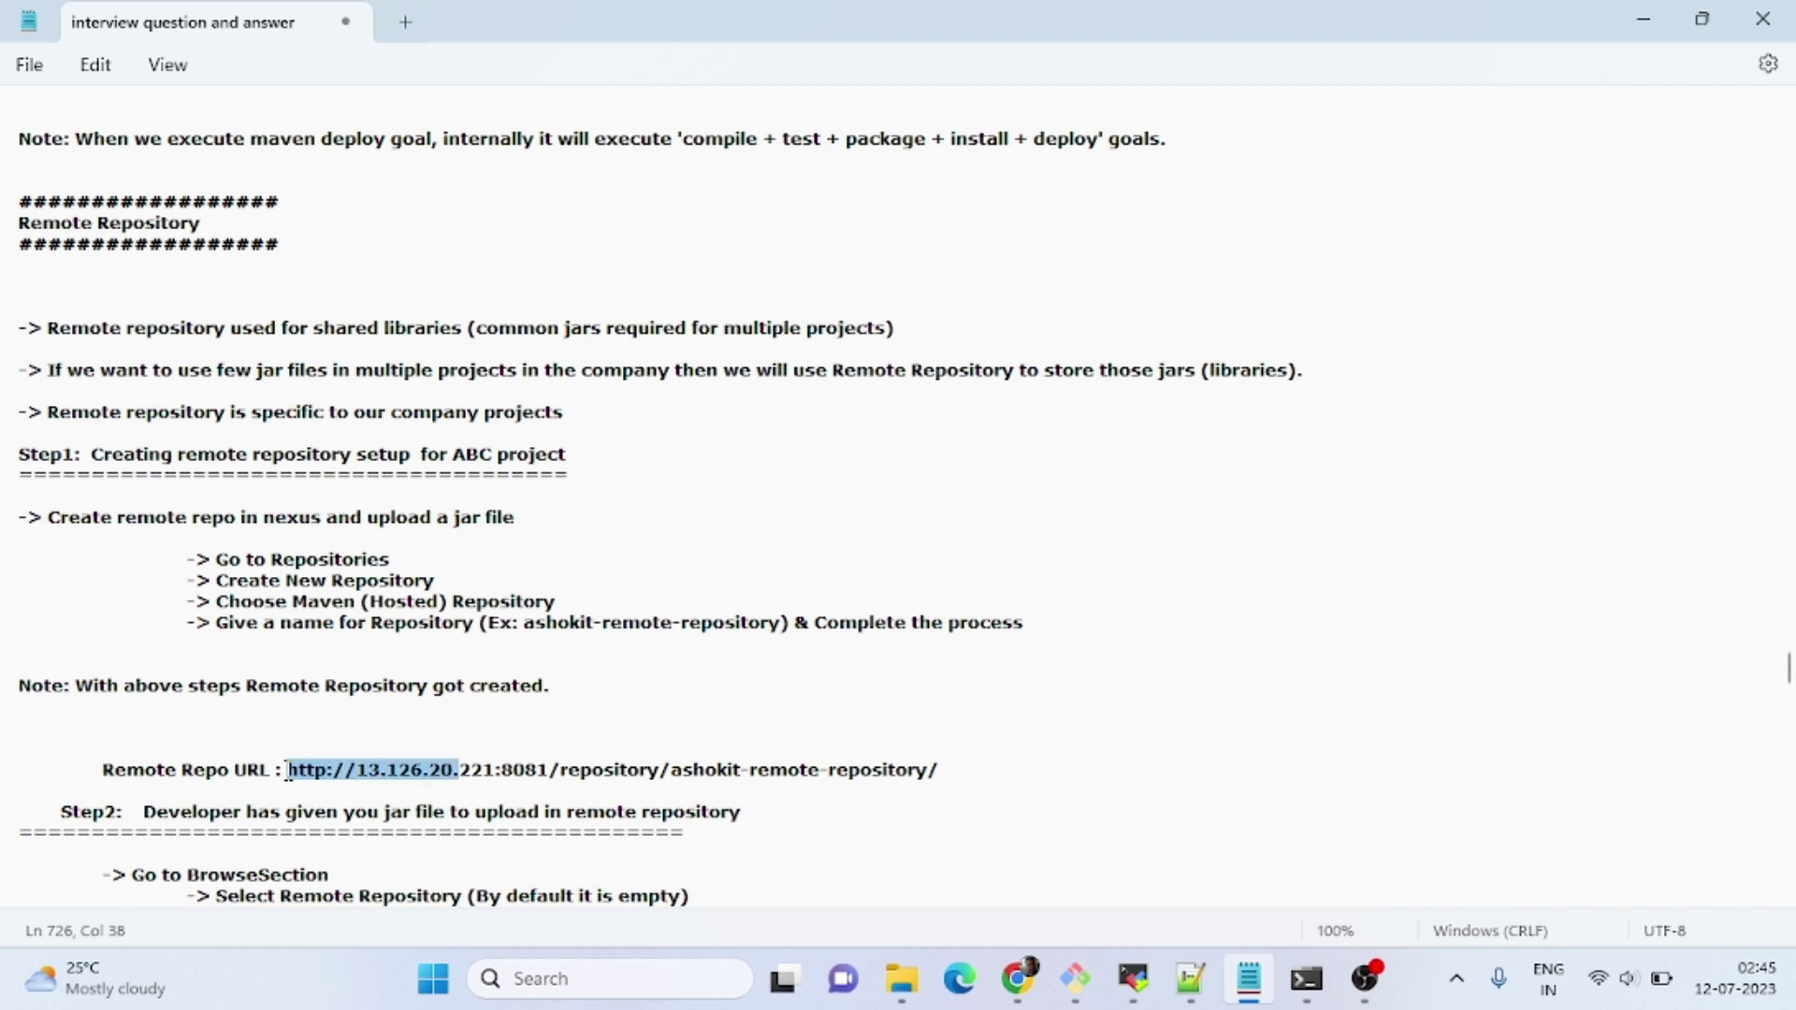
{"action": "key", "text": "shift+Right"}
{"action": "key", "text": "shift+Right"}
{"action": "key", "text": "shift+Right"}
{"action": "key", "text": "shift+Right"}
{"action": "key", "text": "shift+Right"}
{"action": "key", "text": "shift+Right"}
{"action": "key", "text": "shift+Right"}
{"action": "key", "text": "shift+Right"}
{"action": "key", "text": "shift+Right"}
{"action": "key", "text": "shift+Right"}
{"action": "key", "text": "shift+Right"}
{"action": "key", "text": "shift+Right"}
{"action": "key", "text": "shift+Right"}
{"action": "key", "text": "shift+Right"}
{"action": "key", "text": "shift+Right"}
{"action": "key", "text": "shift+Right"}
{"action": "key", "text": "shift+Right"}
{"action": "key", "text": "shift+Right"}
{"action": "key", "text": "shift+Right"}
{"action": "key", "text": "shift+Right"}
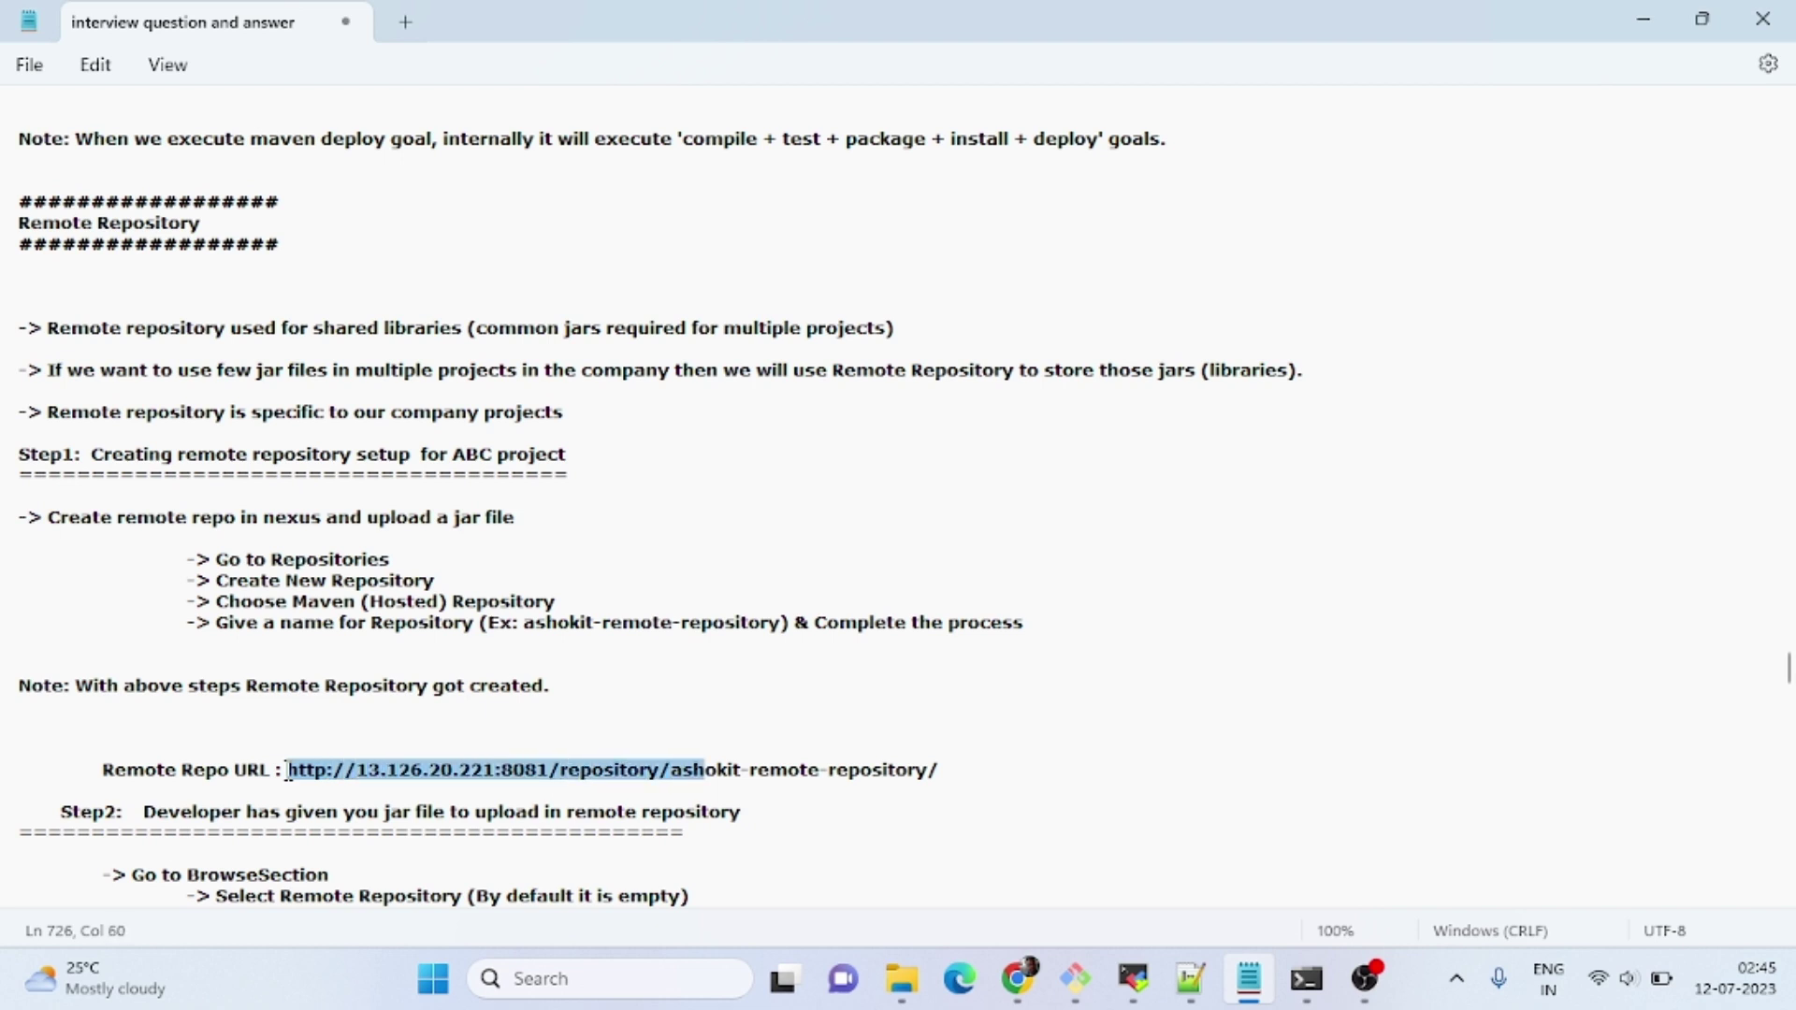
{"action": "key", "text": "shift+Right"}
{"action": "key", "text": "shift+Right"}
{"action": "key", "text": "shift+Right"}
{"action": "key", "text": "shift+Right"}
{"action": "key", "text": "shift+Right"}
{"action": "key", "text": "shift+Right"}
{"action": "key", "text": "shift+Right"}
{"action": "key", "text": "shift+Right"}
{"action": "key", "text": "shift+Right"}
{"action": "key", "text": "shift+Right"}
{"action": "key", "text": "shift+Right"}
{"action": "key", "text": "shift+Right"}
{"action": "key", "text": "shift+Right"}
{"action": "key", "text": "shift+Right"}
{"action": "key", "text": "shift+Right"}
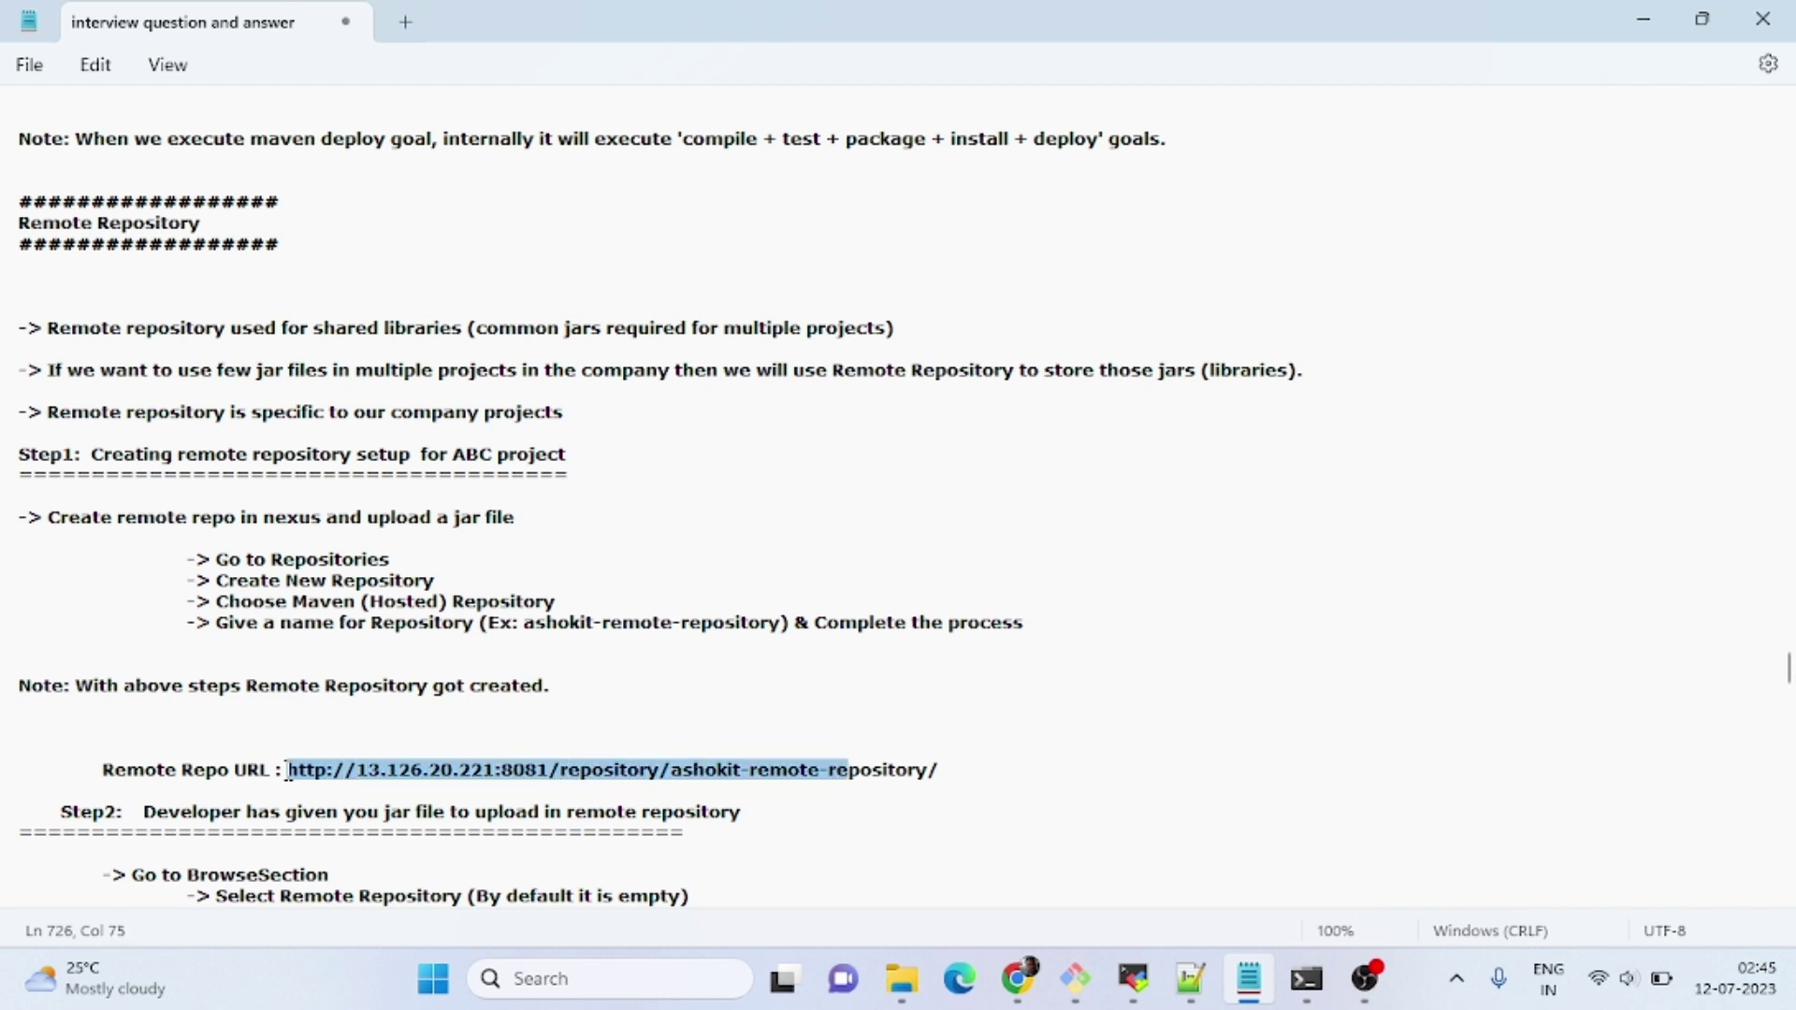
{"action": "key", "text": "shift+Right"}
{"action": "key", "text": "shift+Right"}
{"action": "key", "text": "shift+Right"}
{"action": "key", "text": "shift+Right"}
{"action": "key", "text": "shift+Right"}
{"action": "key", "text": "shift+Right"}
{"action": "key", "text": "shift+Right"}
{"action": "key", "text": "shift+Right"}
{"action": "key", "text": "shift+Right"}
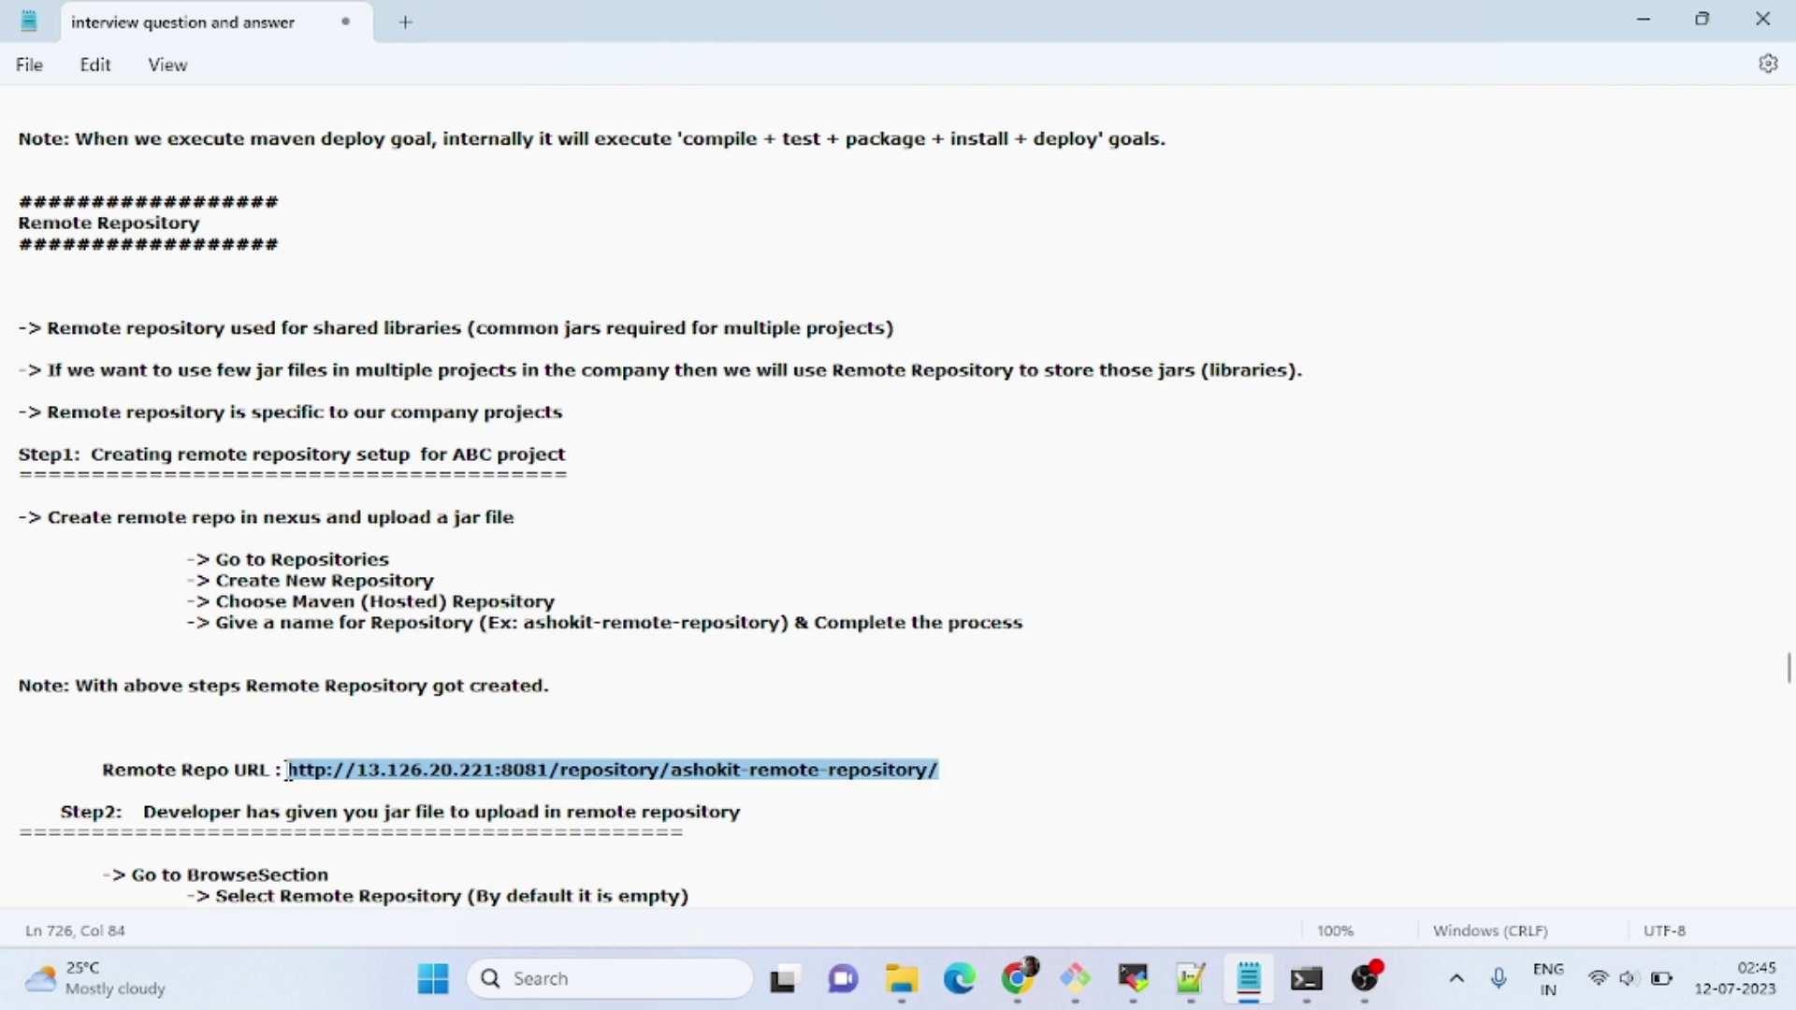
{"action": "key", "text": "ctrl+v"}
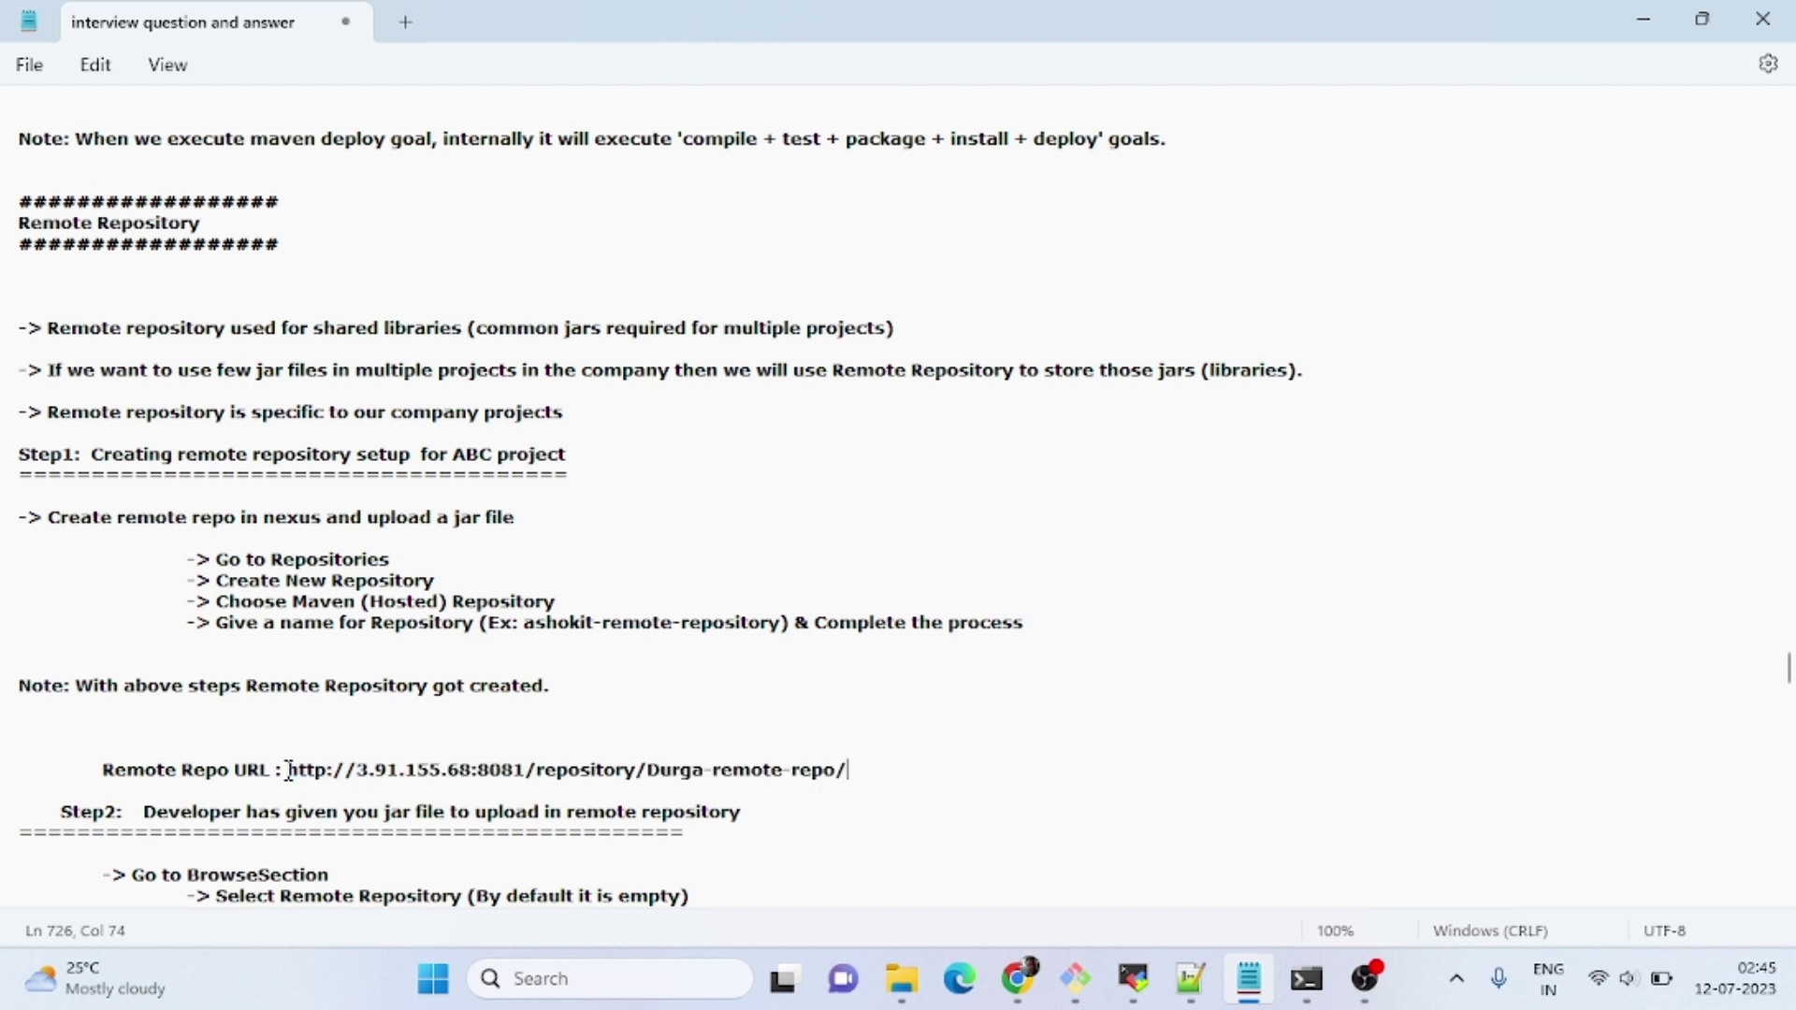
Read through the Step2 notes on uploading the jar file and adding its dependency to pom.xml.
{"action": "key", "text": "Down"}
{"action": "key", "text": "Down"}
{"action": "key", "text": "Down"}
{"action": "key", "text": "Down"}
{"action": "key", "text": "Down"}
{"action": "key", "text": "Down"}
{"action": "key", "text": "Down"}
{"action": "key", "text": "Down"}
{"action": "key", "text": "Down"}
{"action": "key", "text": "Down"}
{"action": "key", "text": "Down"}
{"action": "key", "text": "Down"}
{"action": "key", "text": "Down"}
{"action": "key", "text": "Down"}
{"action": "key", "text": "Down"}
{"action": "key", "text": "Down"}
{"action": "key", "text": "Down"}
{"action": "key", "text": "Down"}
{"action": "key", "text": "Down"}
{"action": "key", "text": "Down"}
{"action": "key", "text": "Down"}
{"action": "key", "text": "Down"}
{"action": "key", "text": "Down"}
{"action": "key", "text": "Down"}
{"action": "key", "text": "Down"}
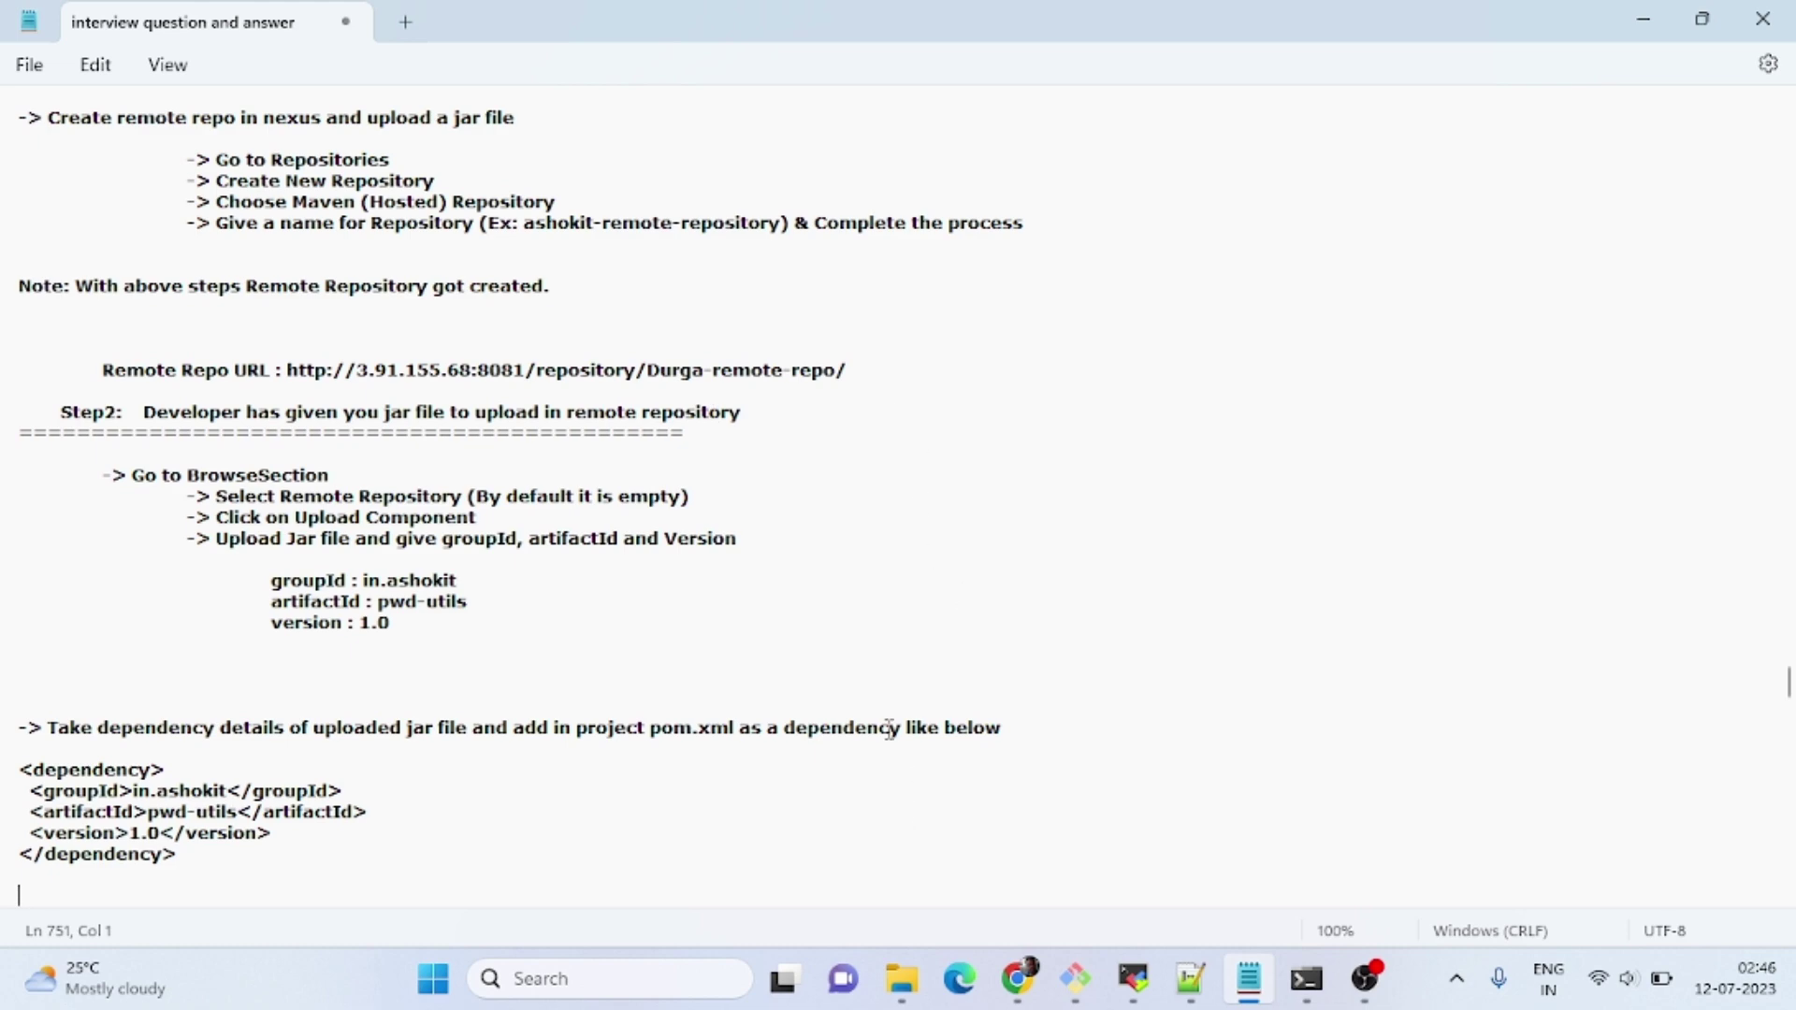
Locate the HelloWorld-0.7.0 jar file on the desktop, switch back to Nexus in Chrome and close the URL dialog.
{"action": "key", "text": "super+d"}
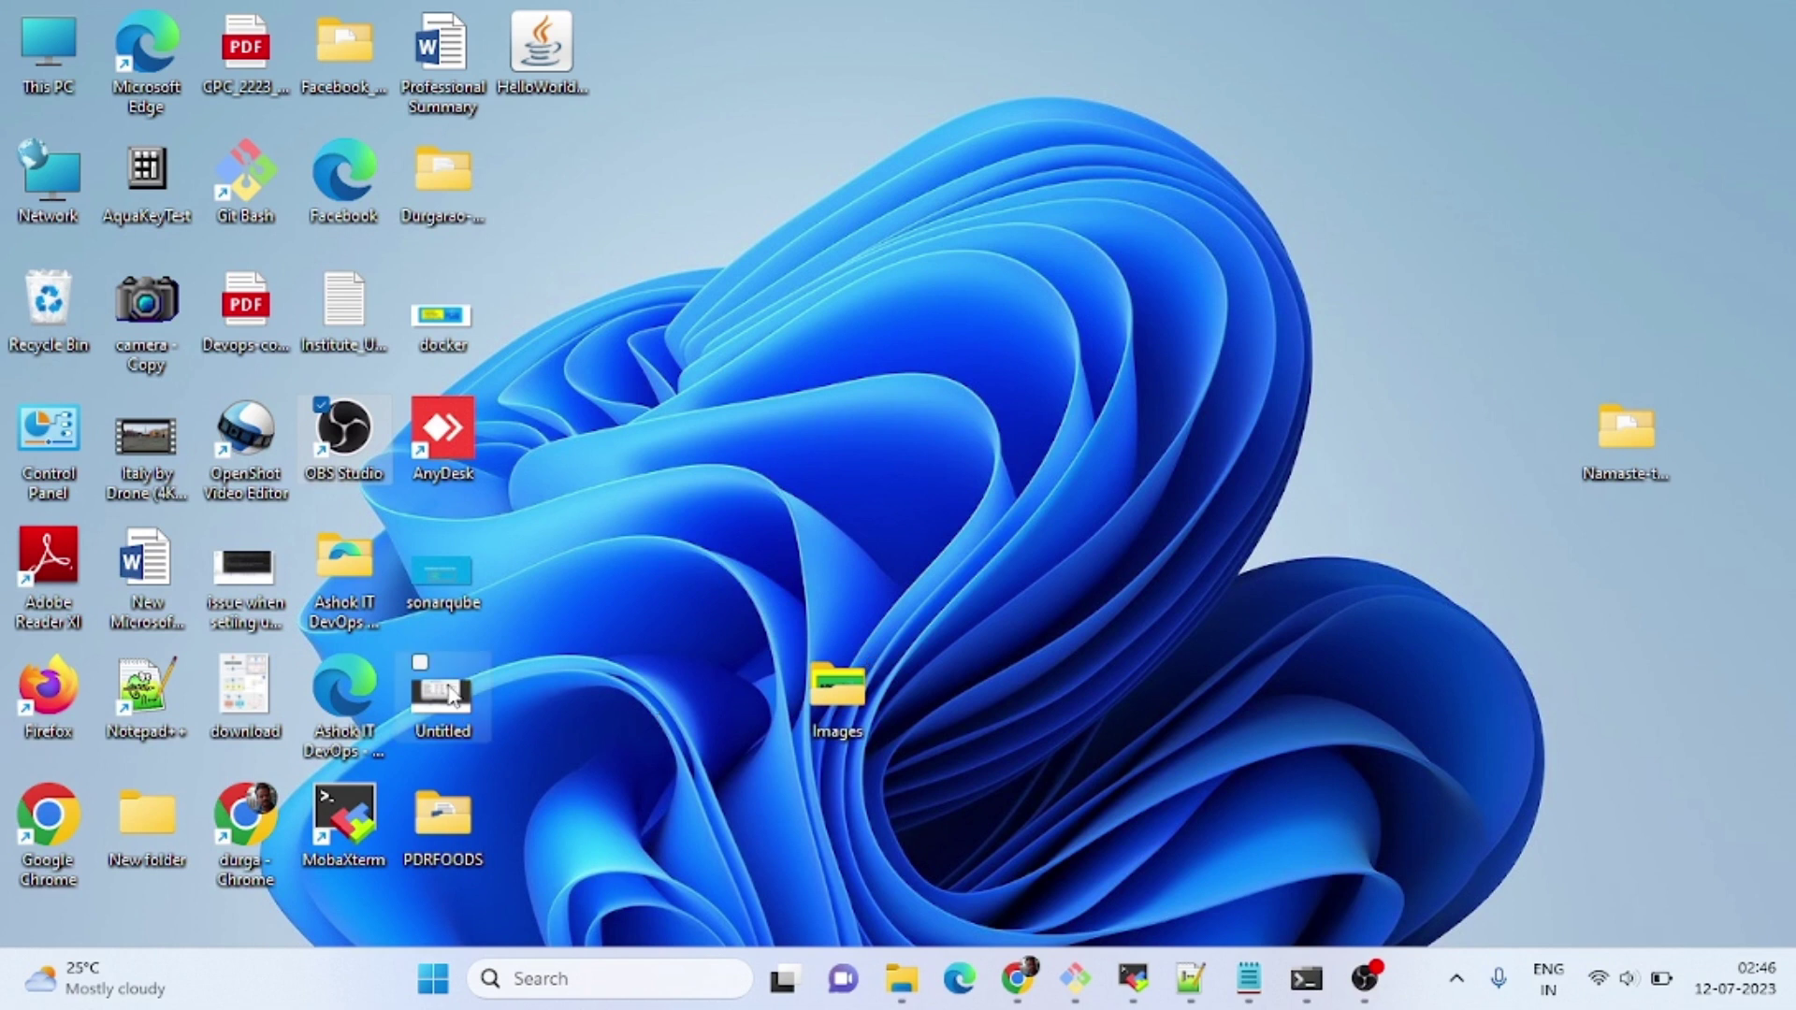
{"action": "left_click", "coordinate": [546, 56]}
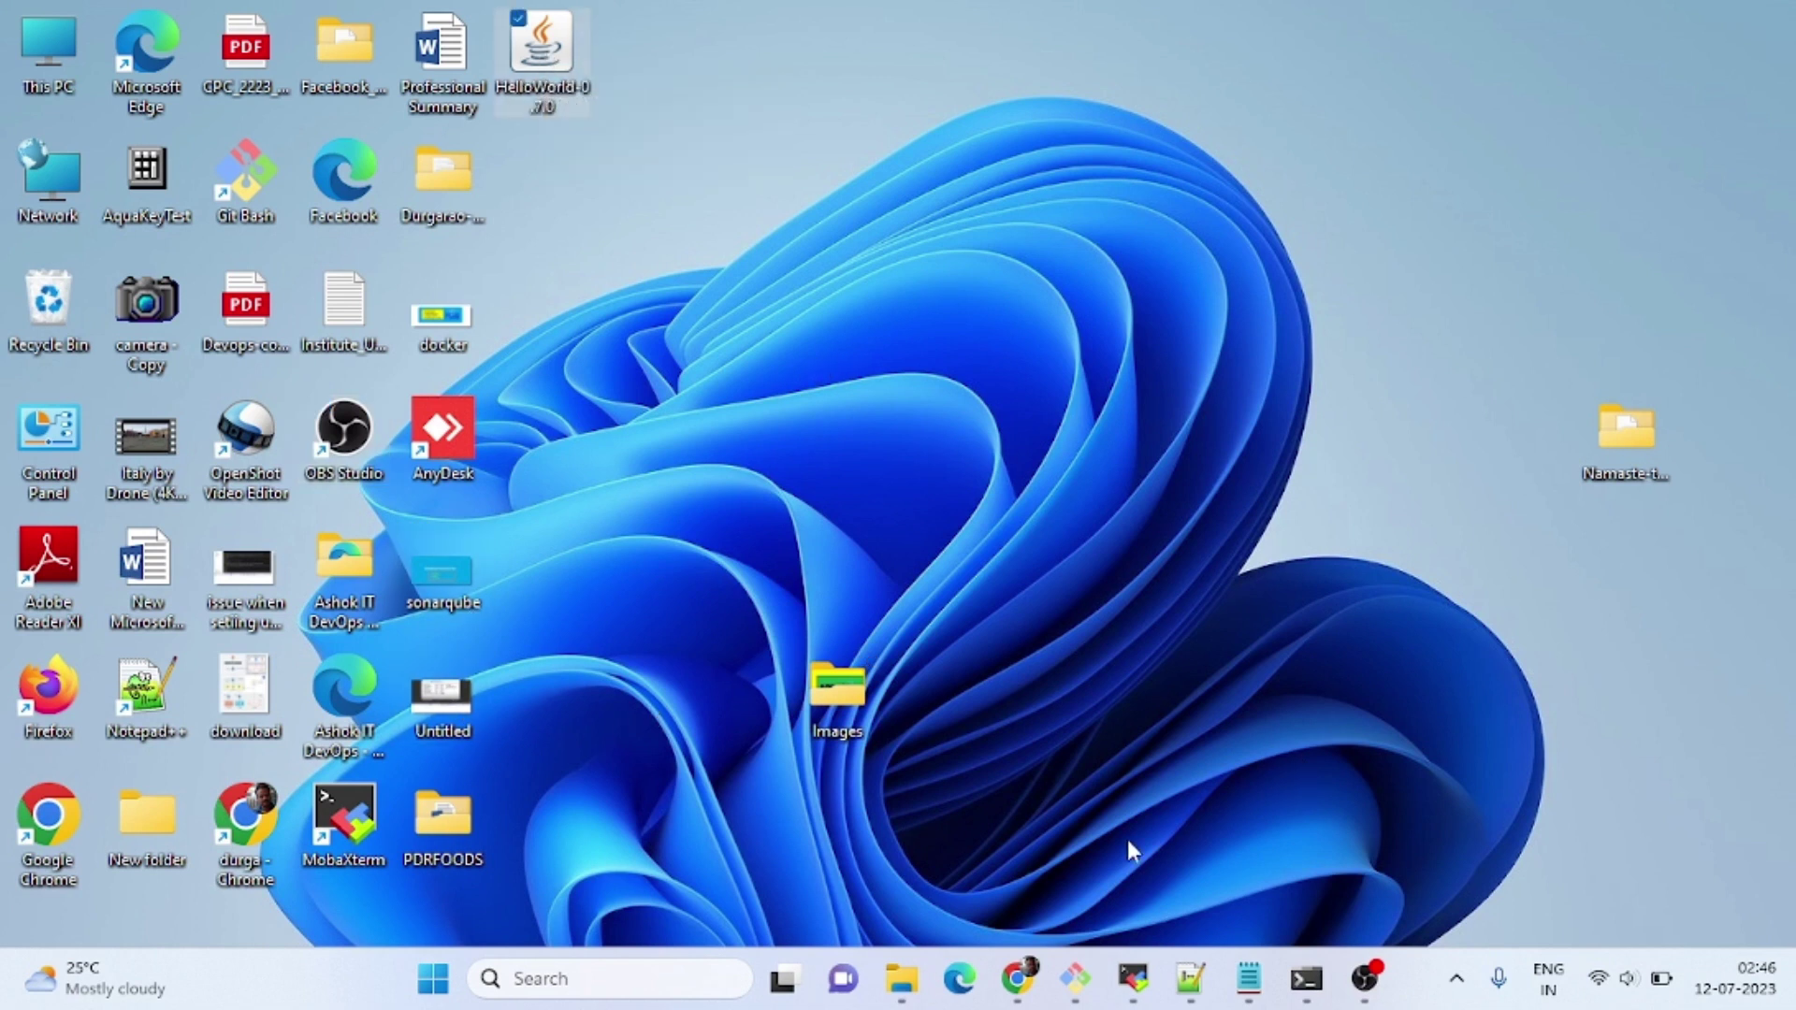
{"action": "left_click", "coordinate": [1020, 983]}
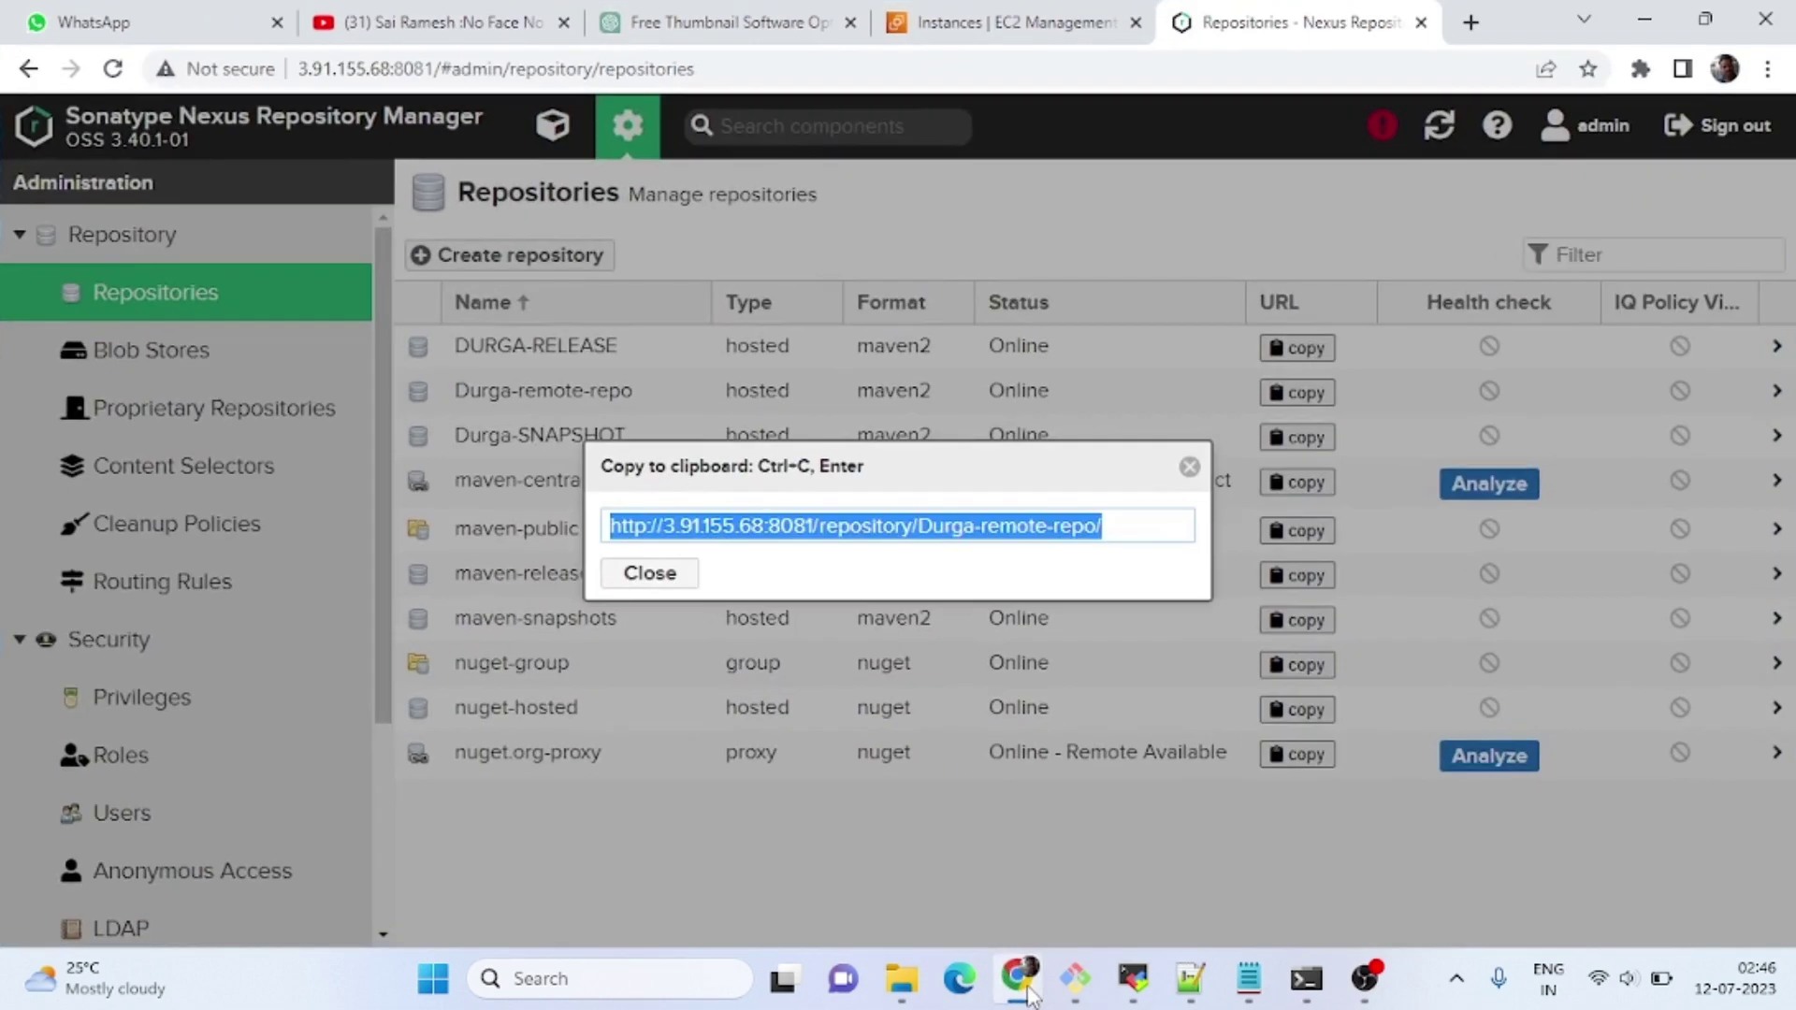
{"action": "left_click", "coordinate": [1189, 467]}
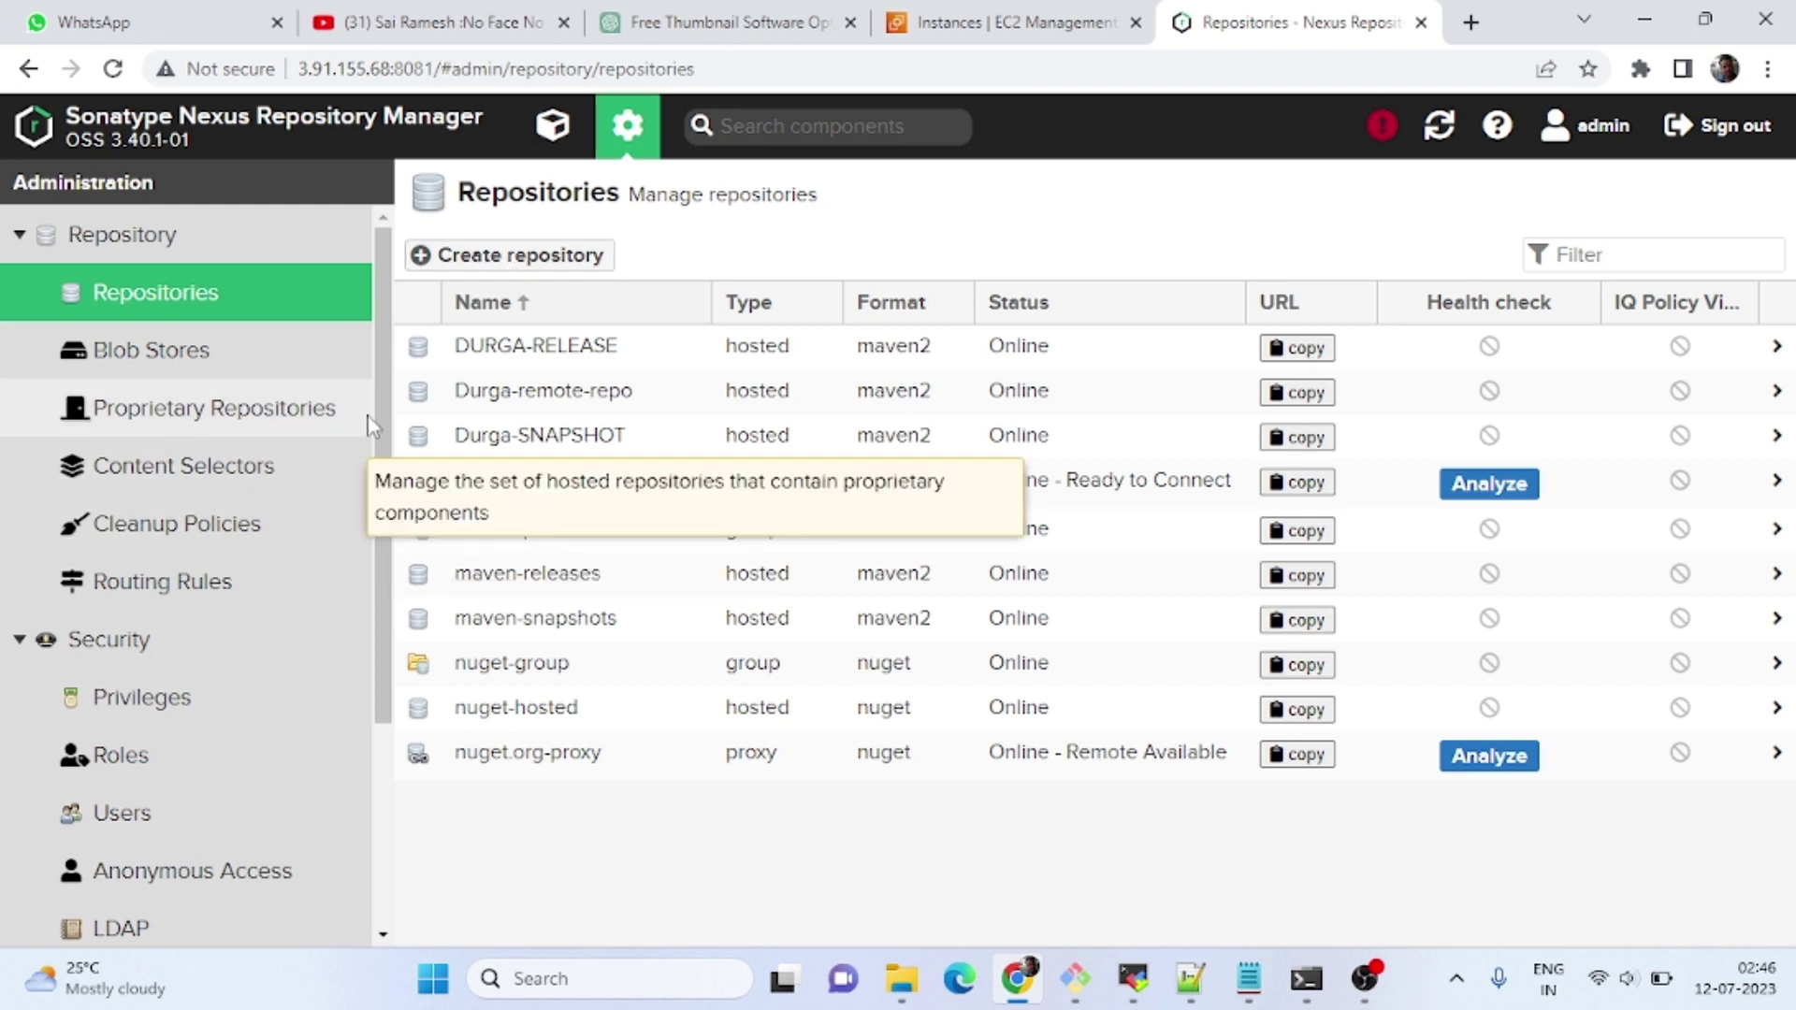
View the settings of Durga-remote-repo in the repository administration.
{"action": "scroll", "coordinate": [383, 423], "scroll_direction": "down", "scroll_amount": 1}
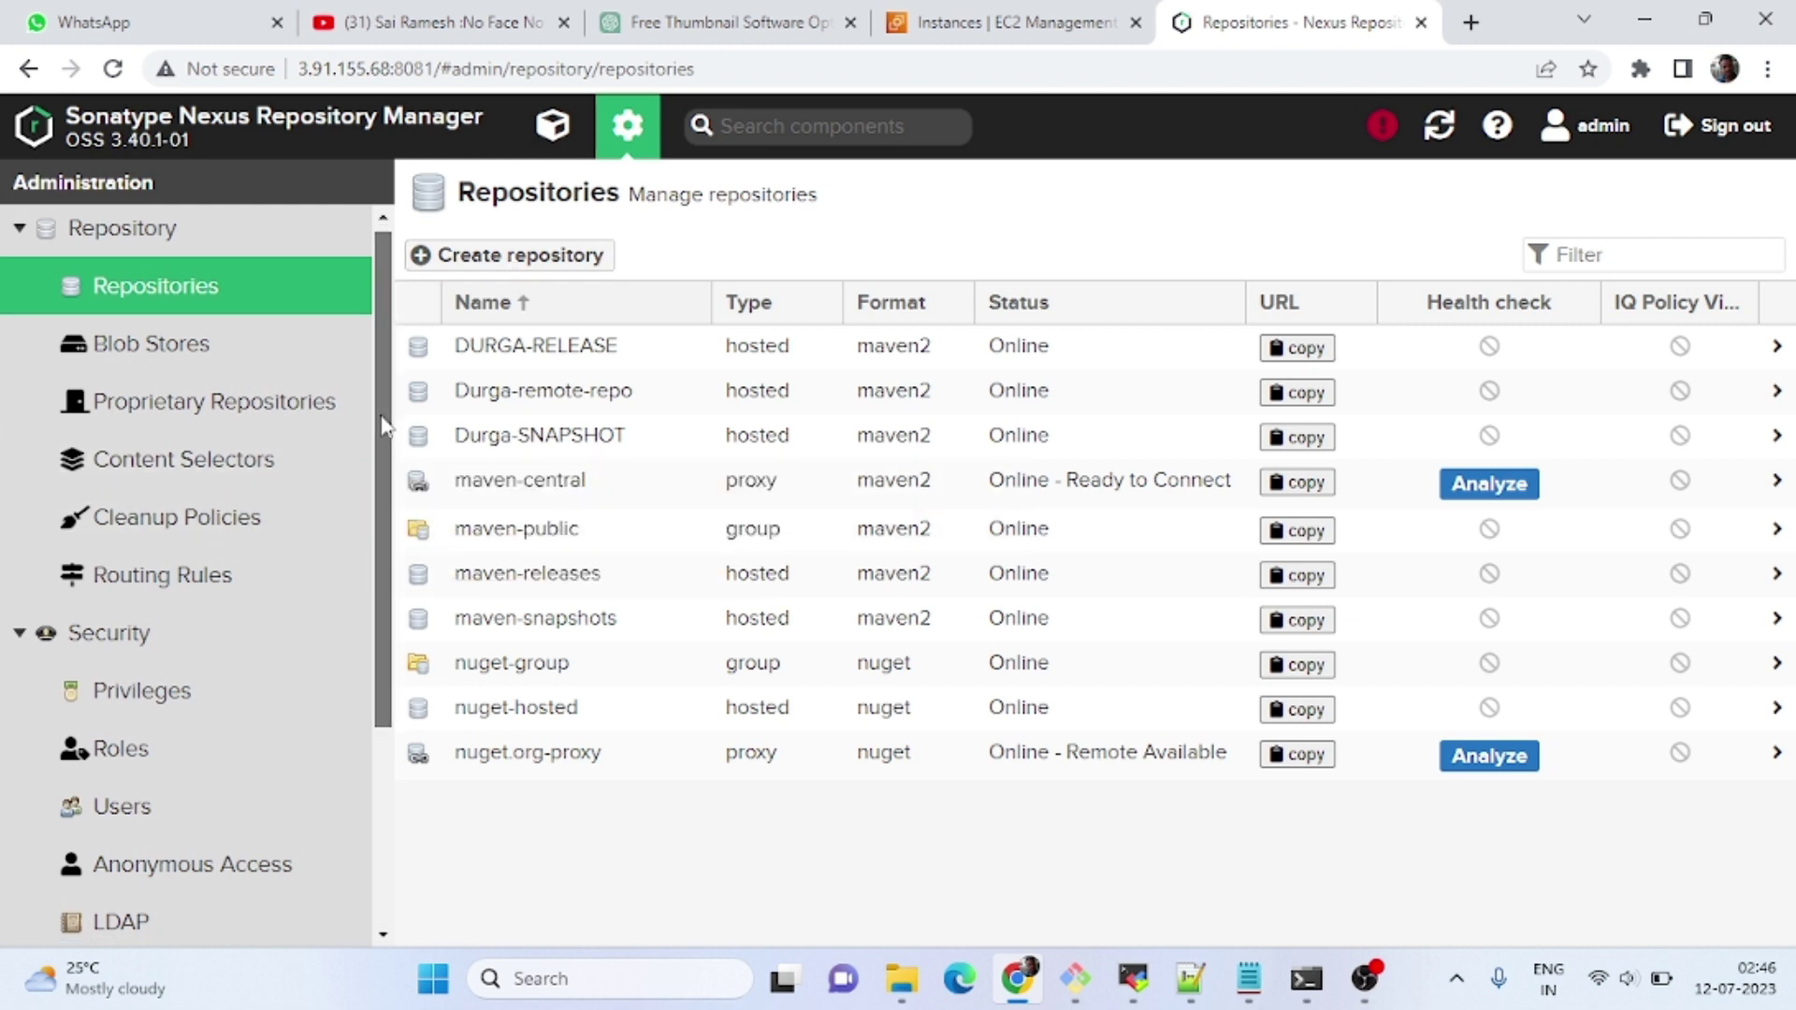
{"action": "left_click", "coordinate": [547, 401]}
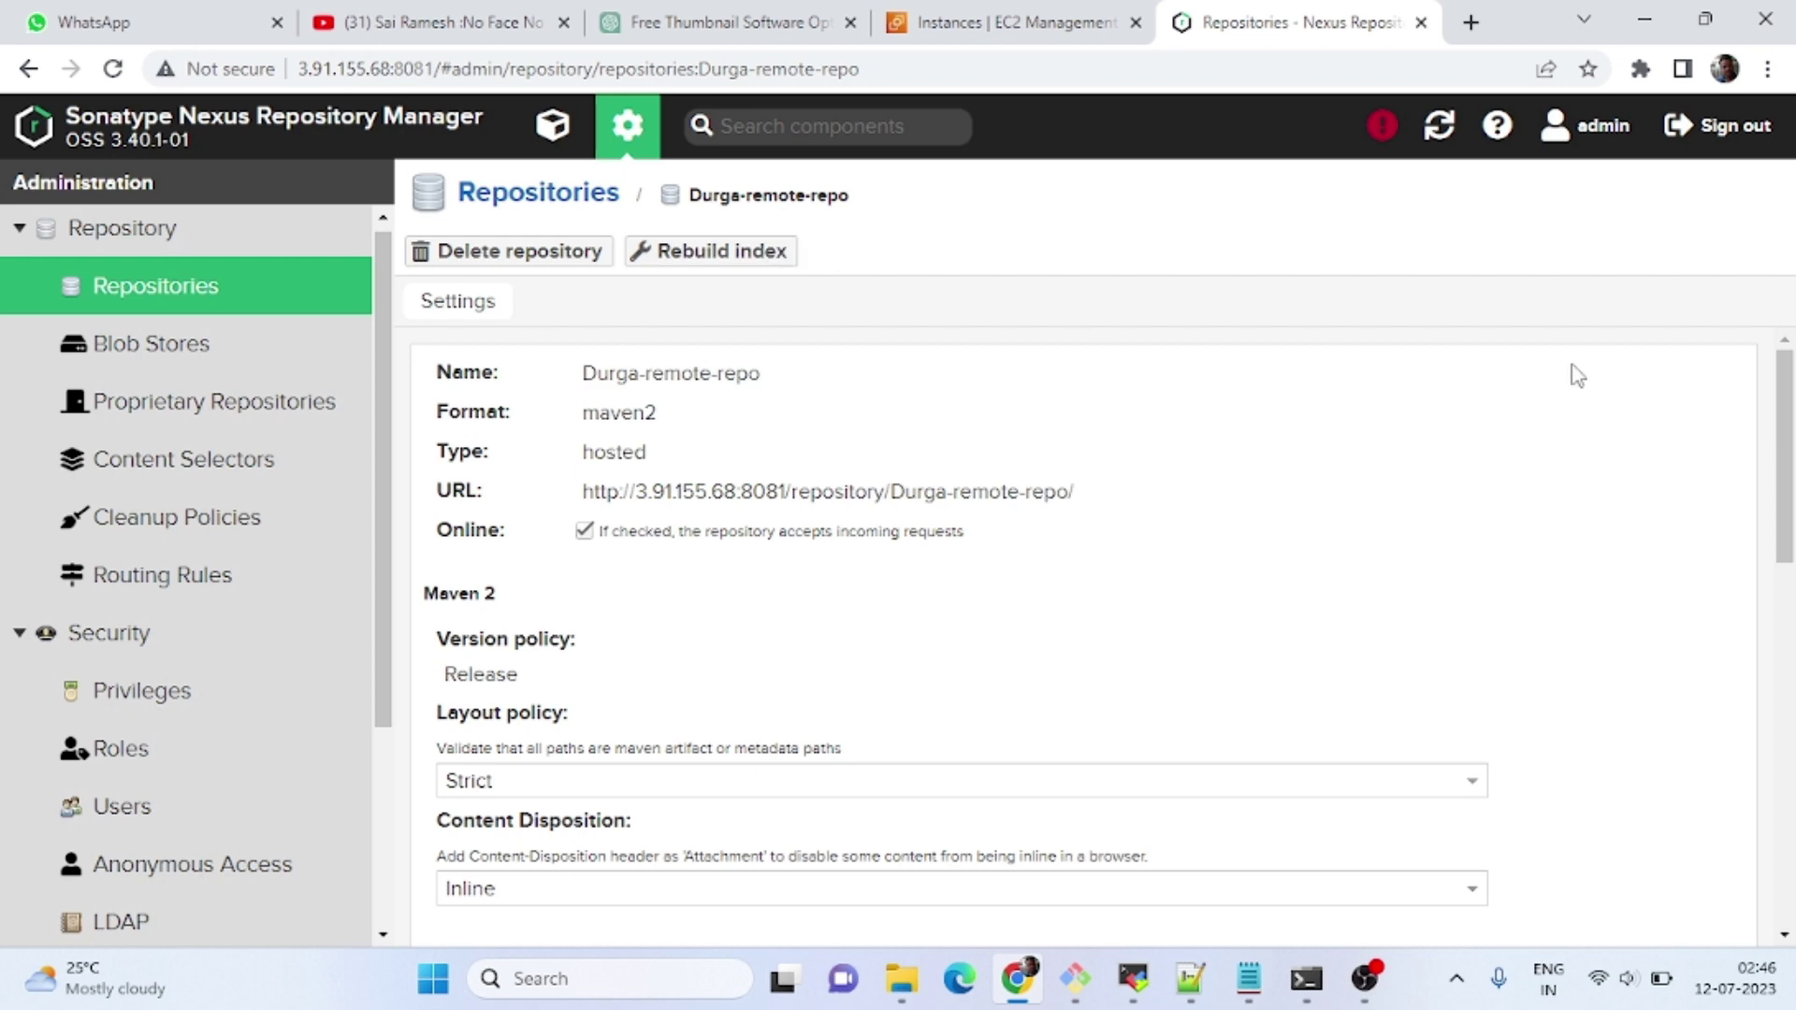
{"action": "mouse_move", "coordinate": [1772, 383]}
{"action": "left_mouse_down"}
{"action": "mouse_move", "coordinate": [1768, 827]}
{"action": "mouse_move", "coordinate": [1773, 374]}
{"action": "left_mouse_up"}
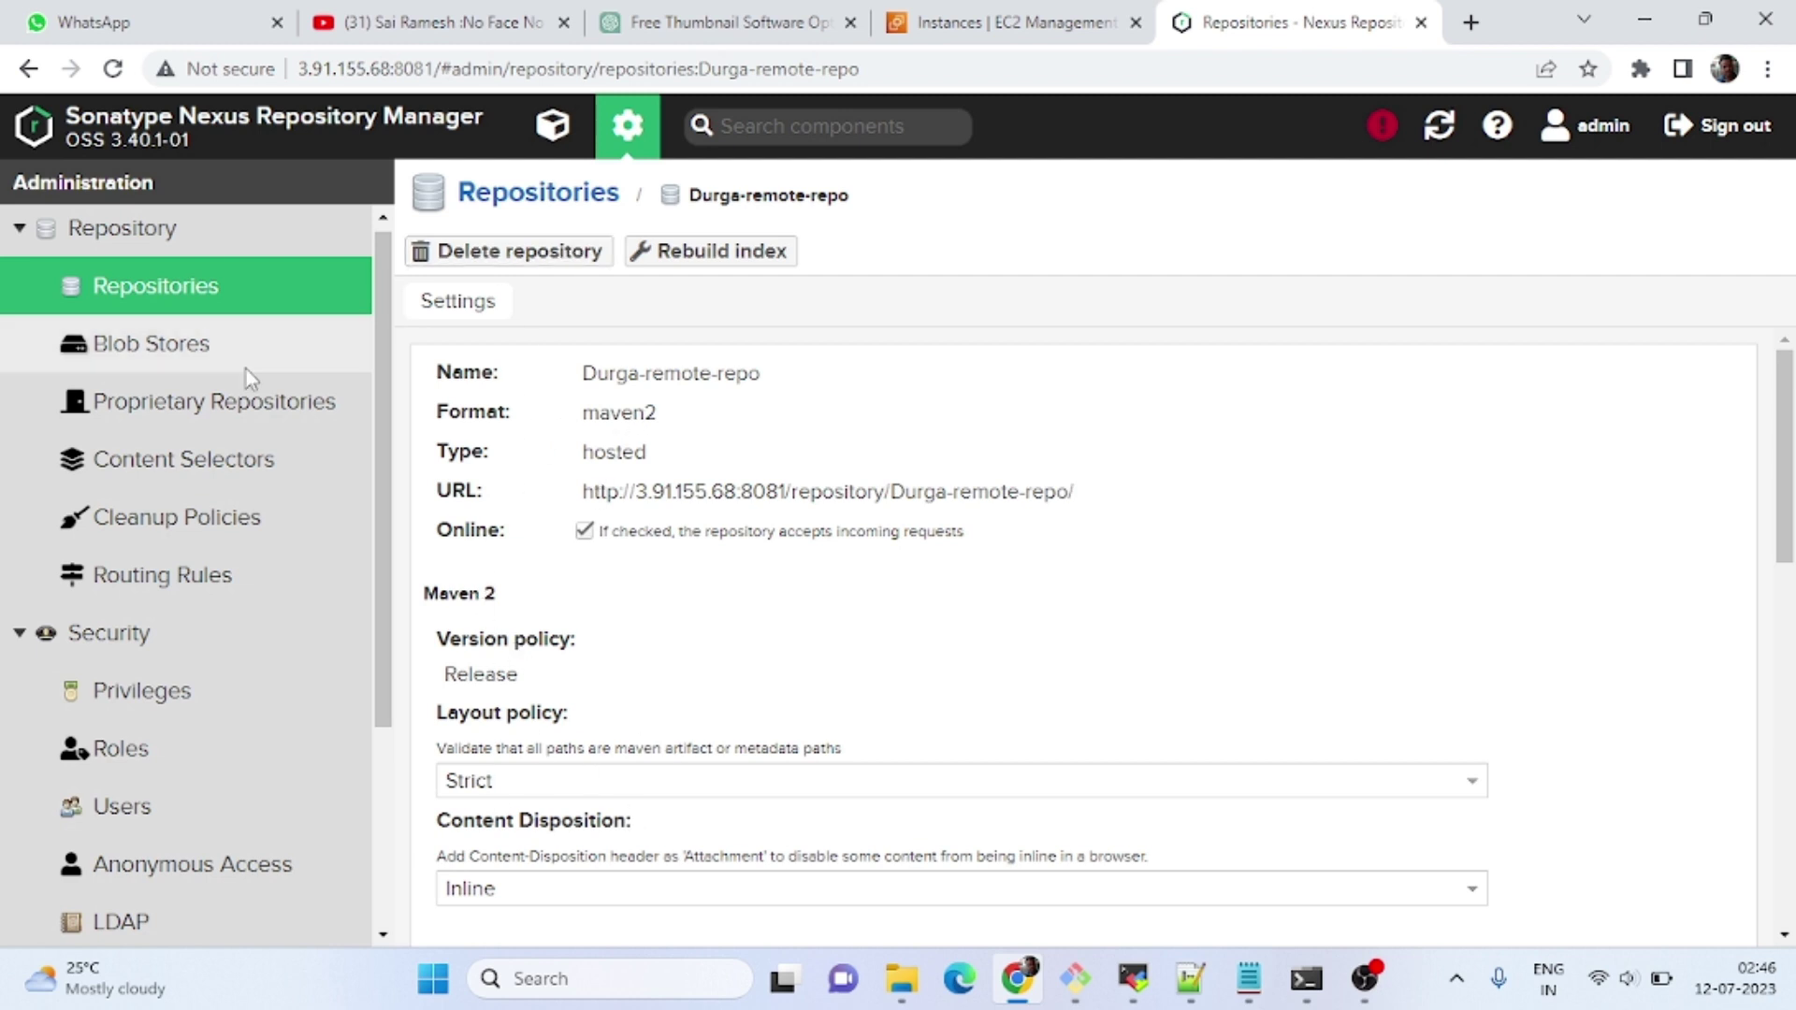
{"action": "left_click", "coordinate": [184, 285]}
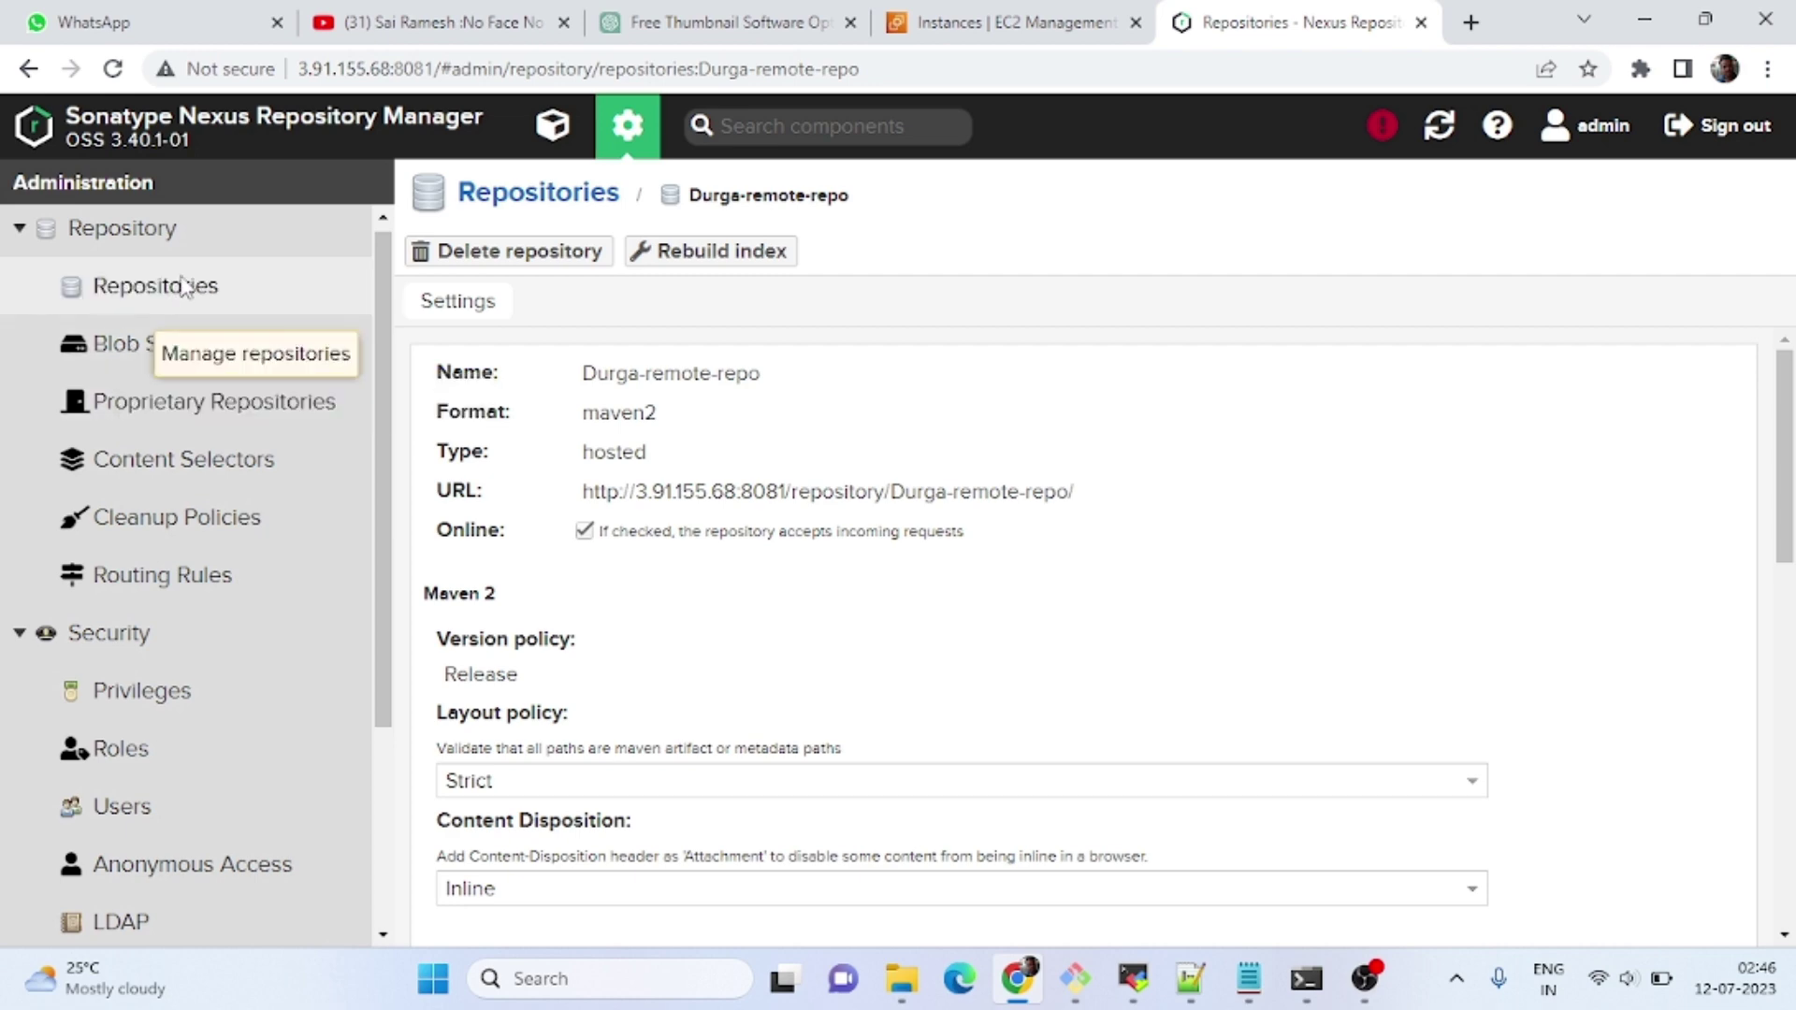
Open Durga-remote-repo in the Browse section and start uploading a component to it.
{"action": "left_click", "coordinate": [558, 129]}
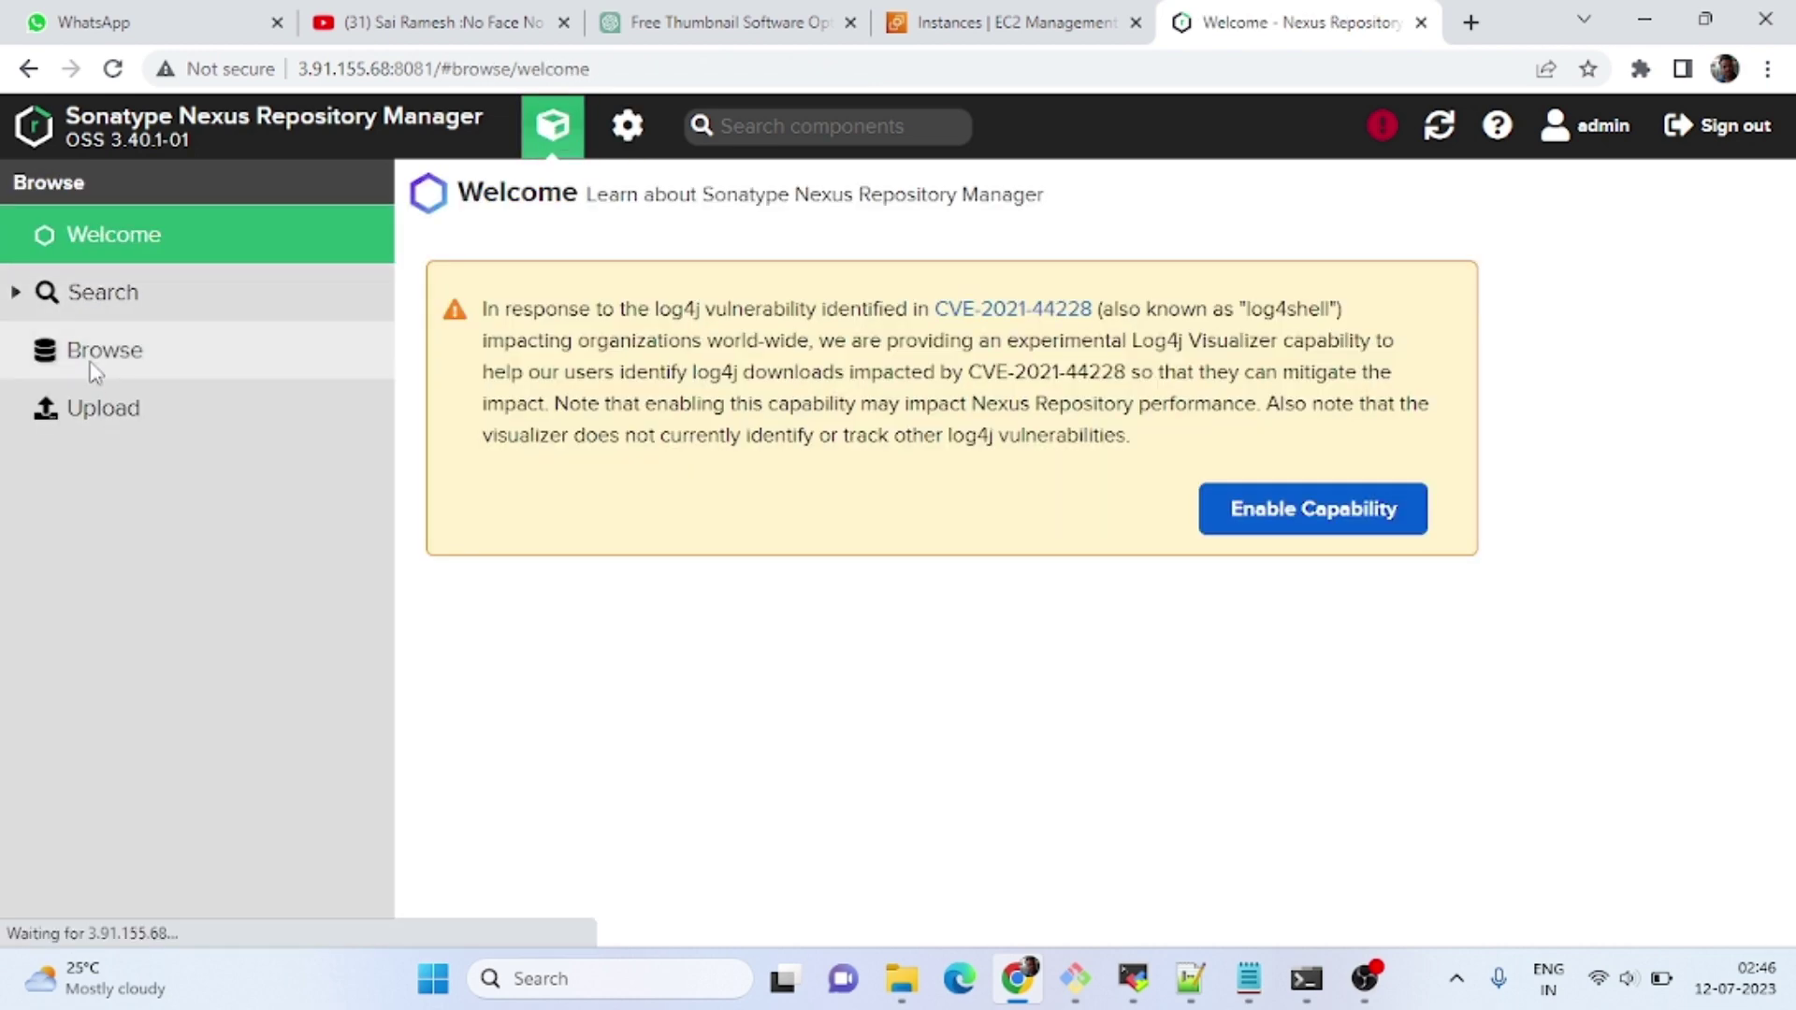
{"action": "left_click", "coordinate": [95, 367]}
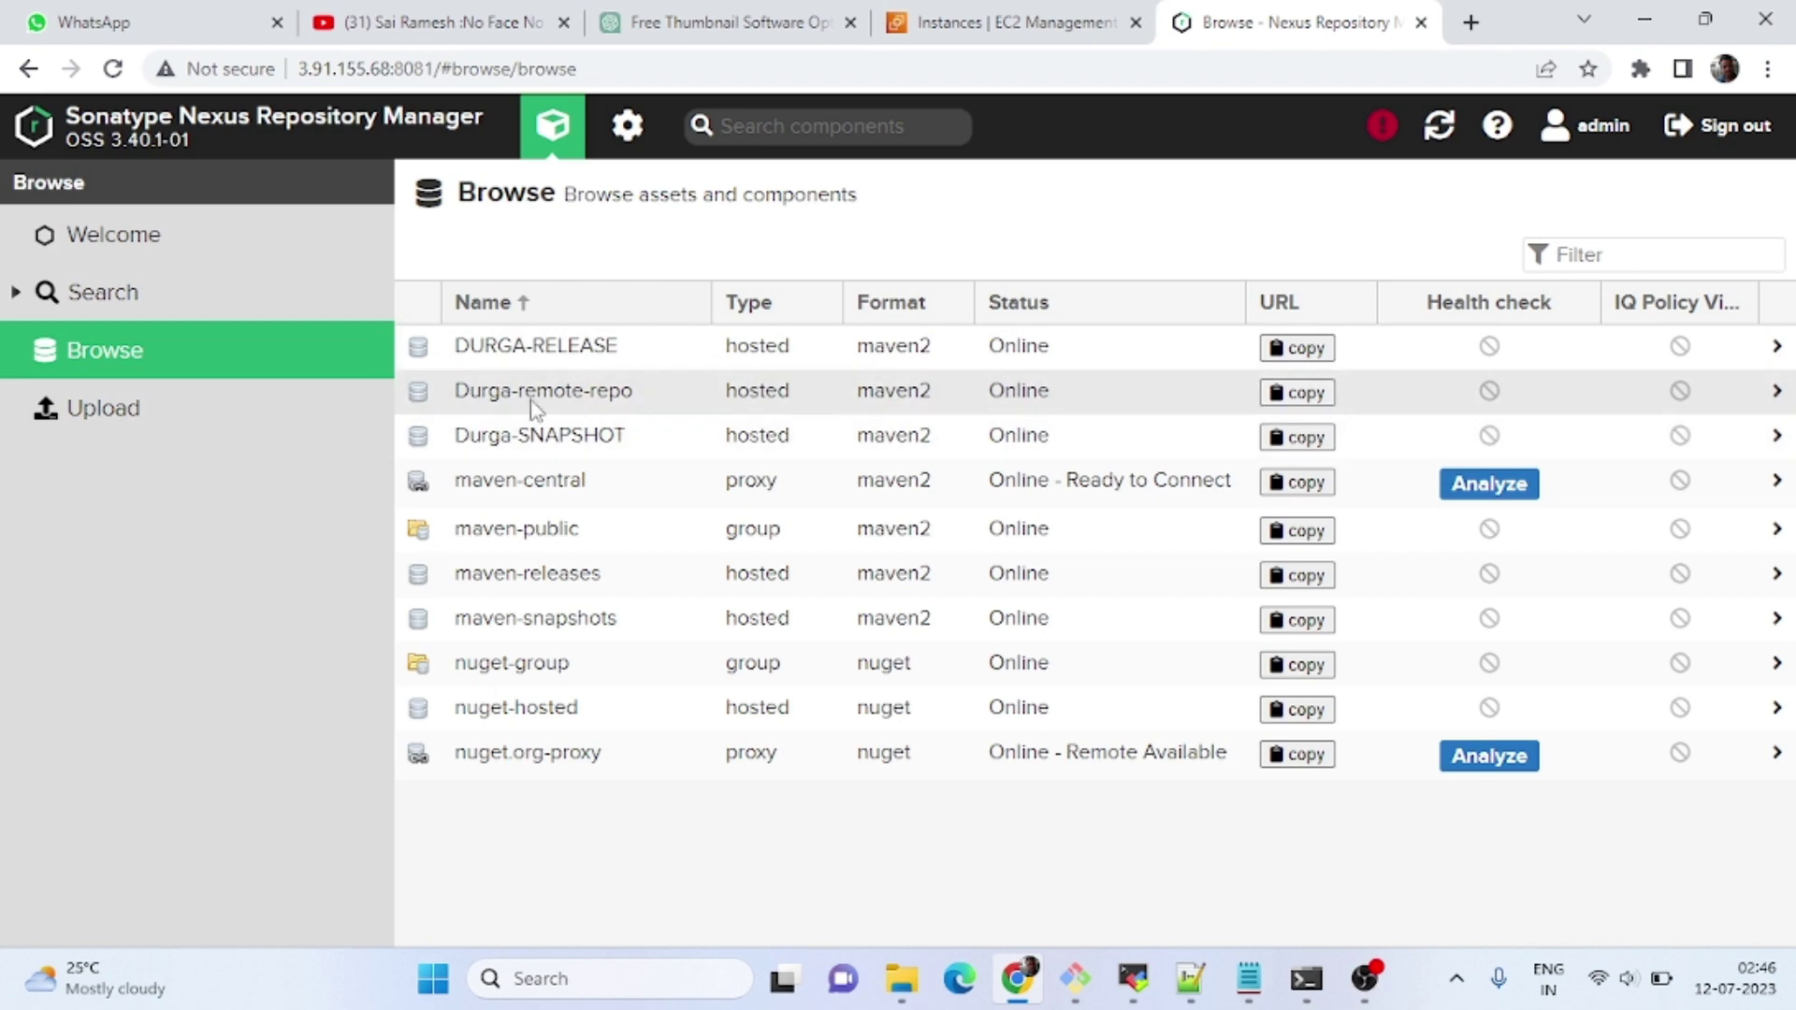
{"action": "left_click", "coordinate": [510, 400]}
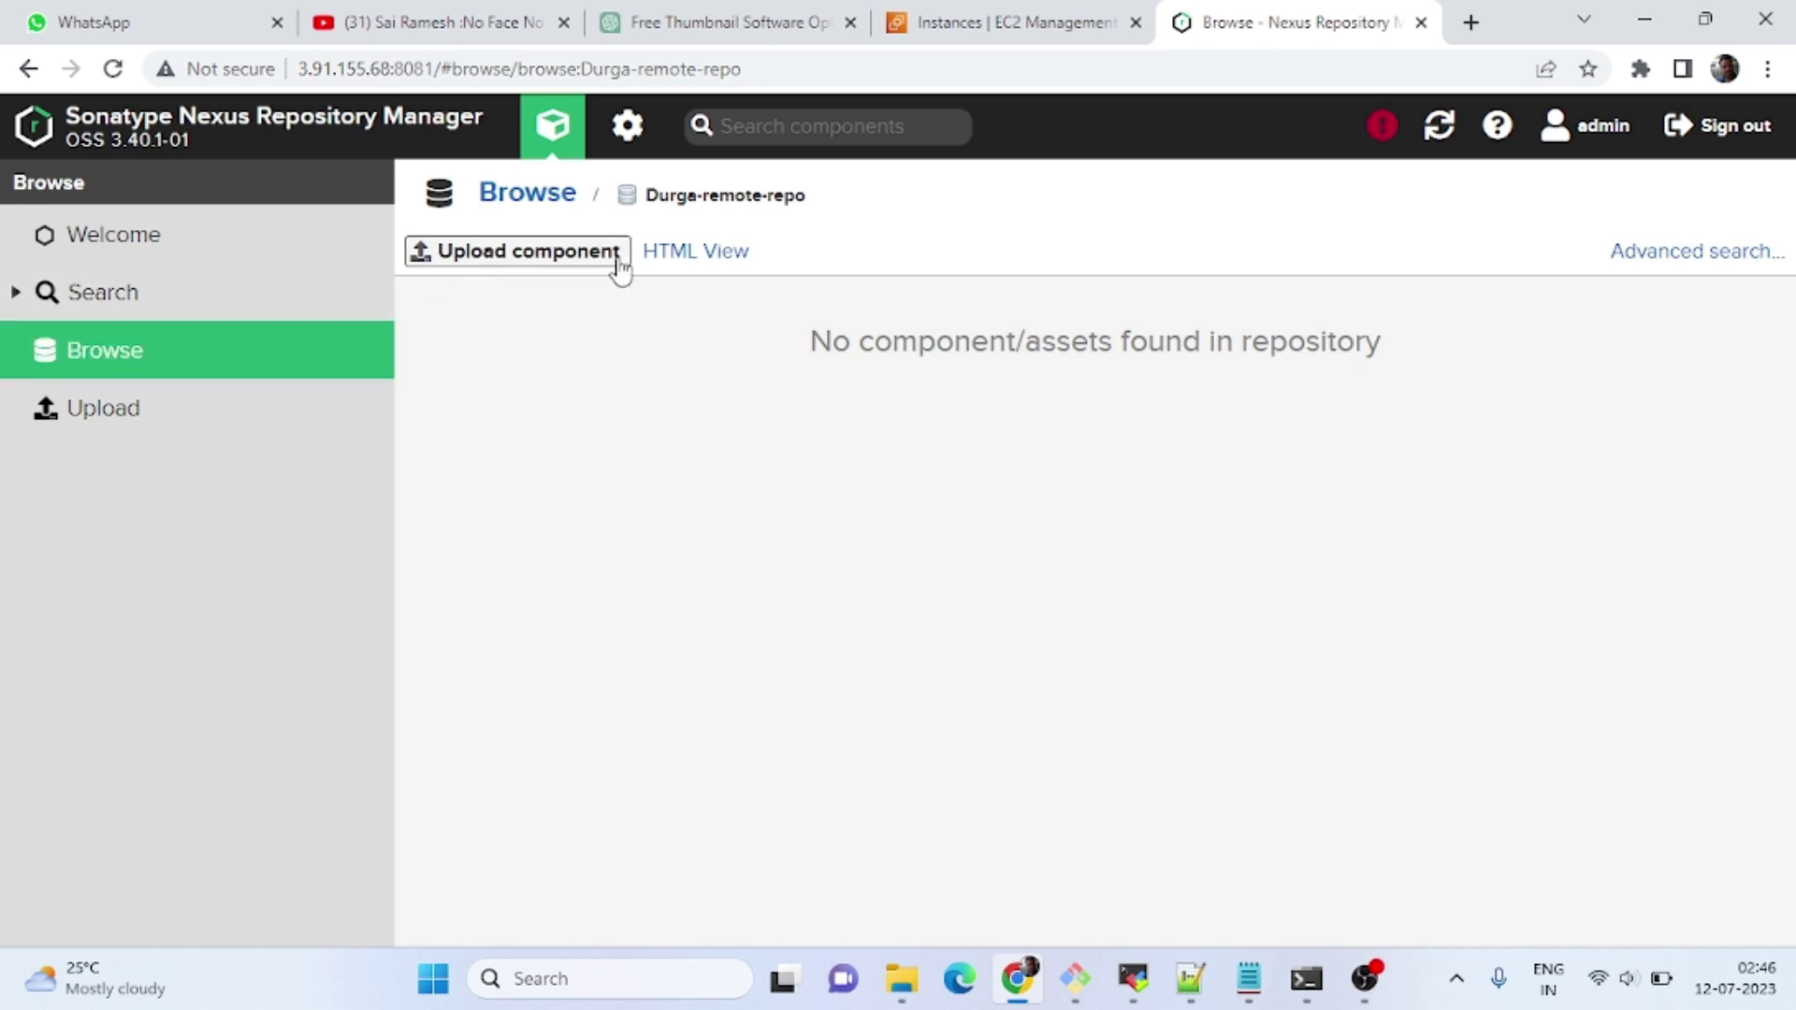
{"action": "left_click", "coordinate": [518, 262]}
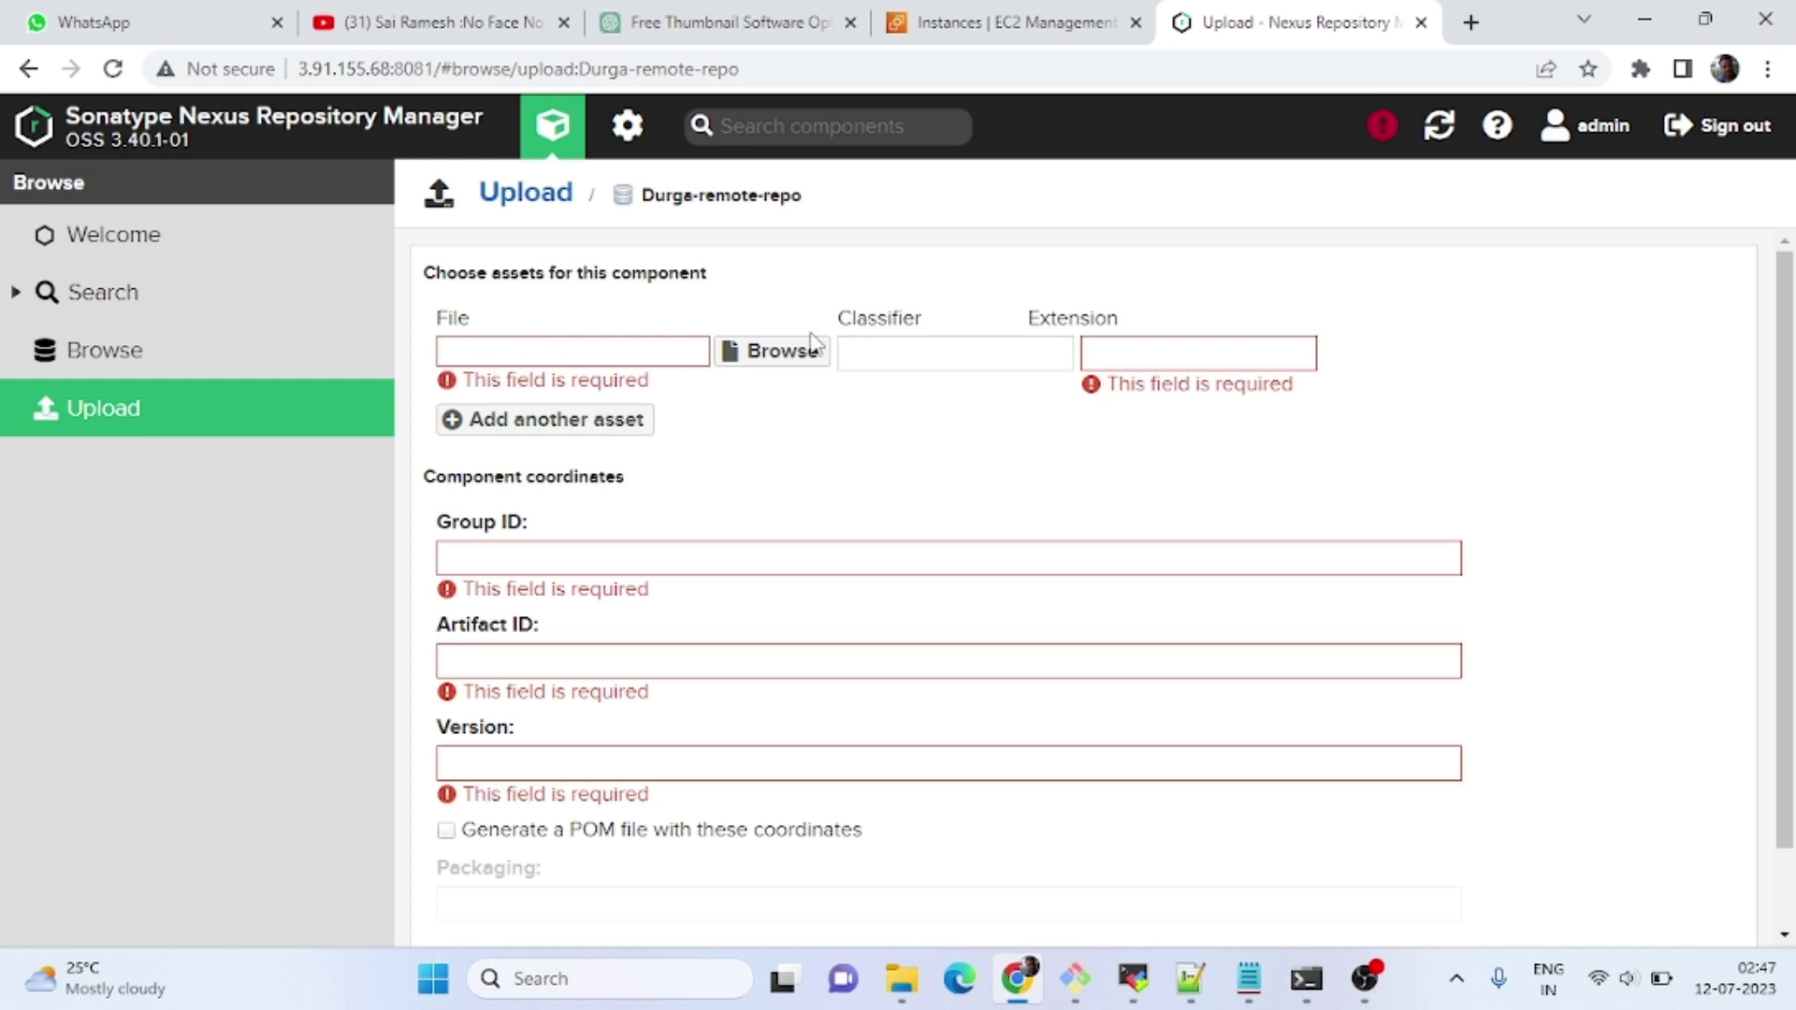
Choose the HelloWorld-0.7.0 jar file from the Desktop as the asset to upload.
{"action": "left_click", "coordinate": [782, 356]}
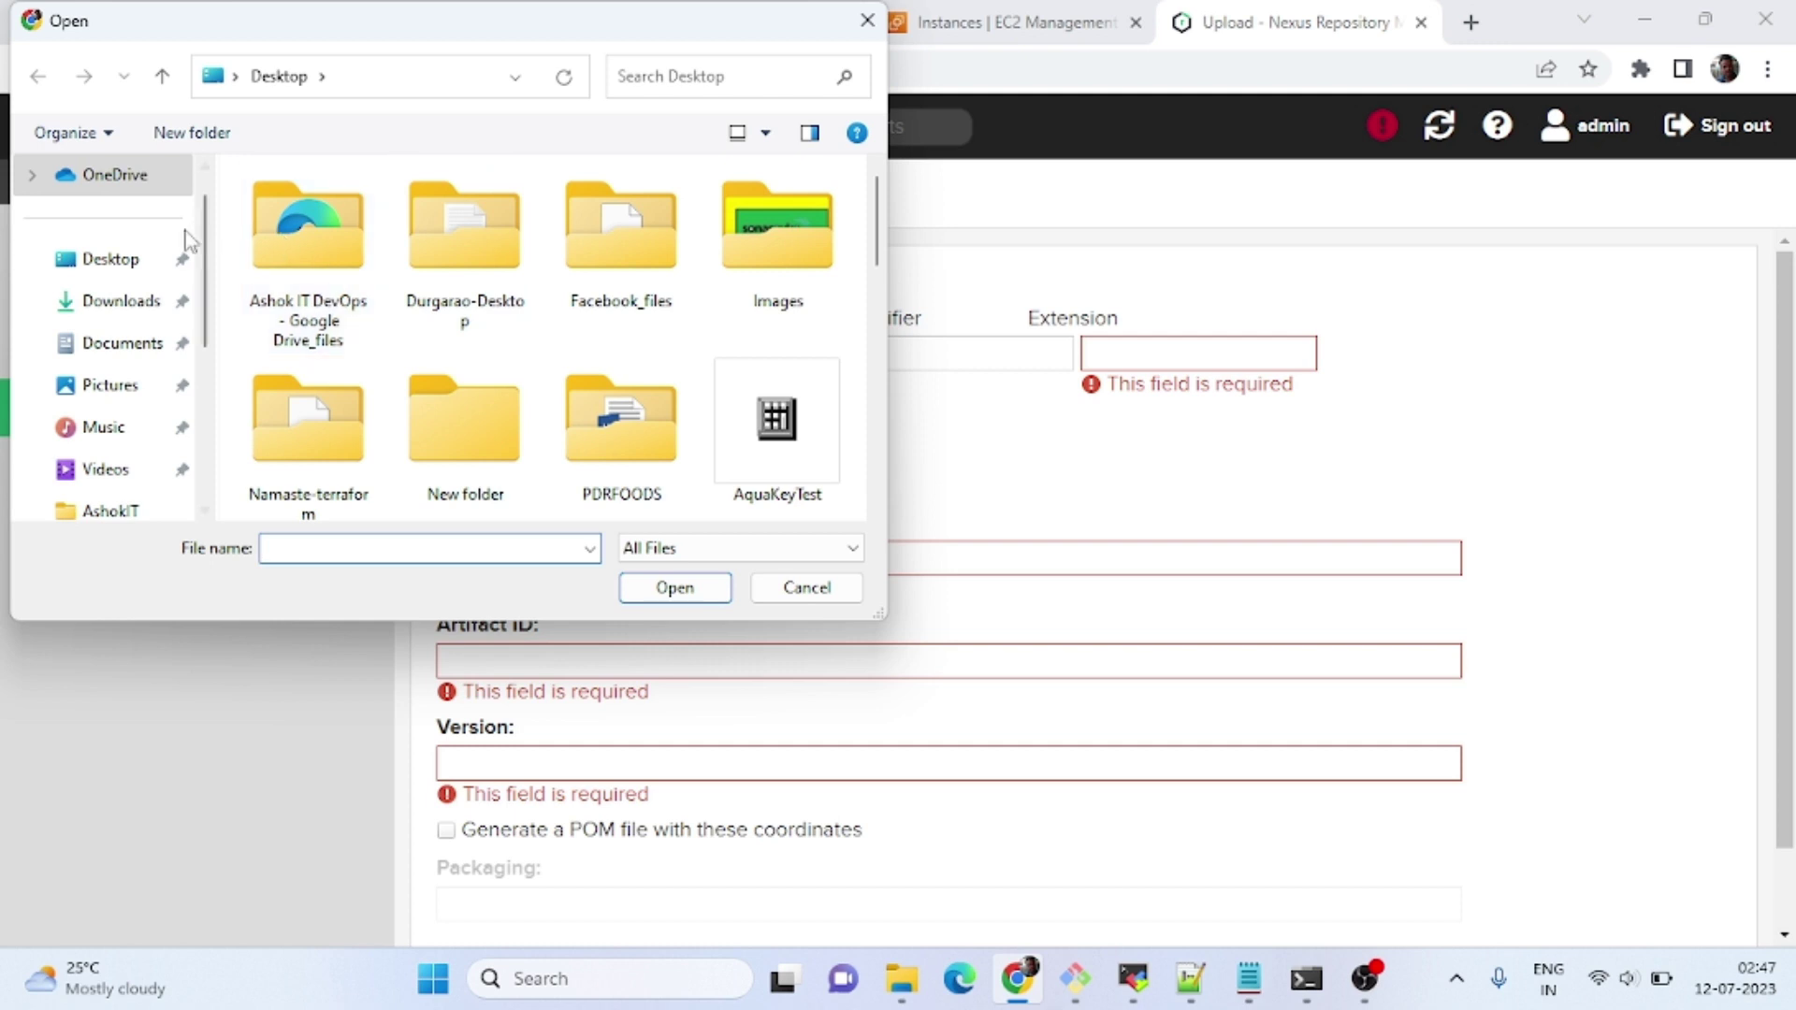
{"action": "left_click", "coordinate": [620, 268]}
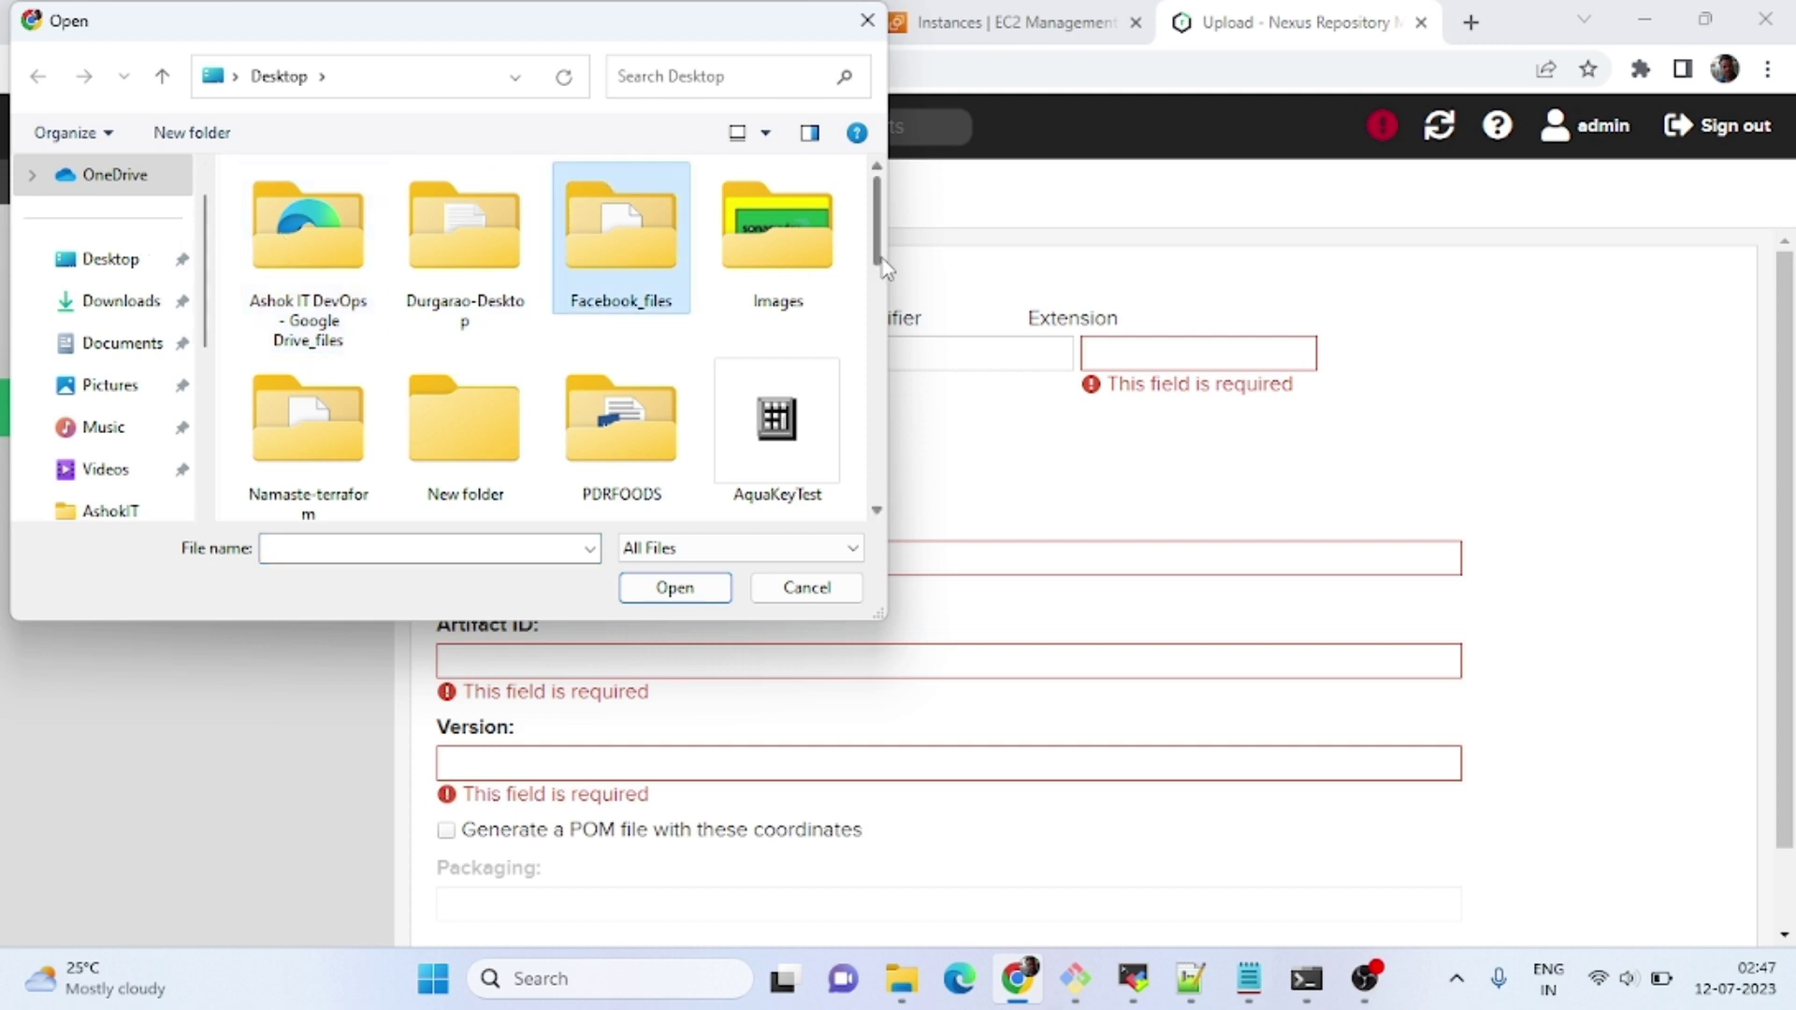
{"action": "scroll", "coordinate": [879, 271], "scroll_direction": "down", "scroll_amount": 1}
{"action": "left_click_drag", "start_coordinate": [879, 271], "coordinate": [875, 382]}
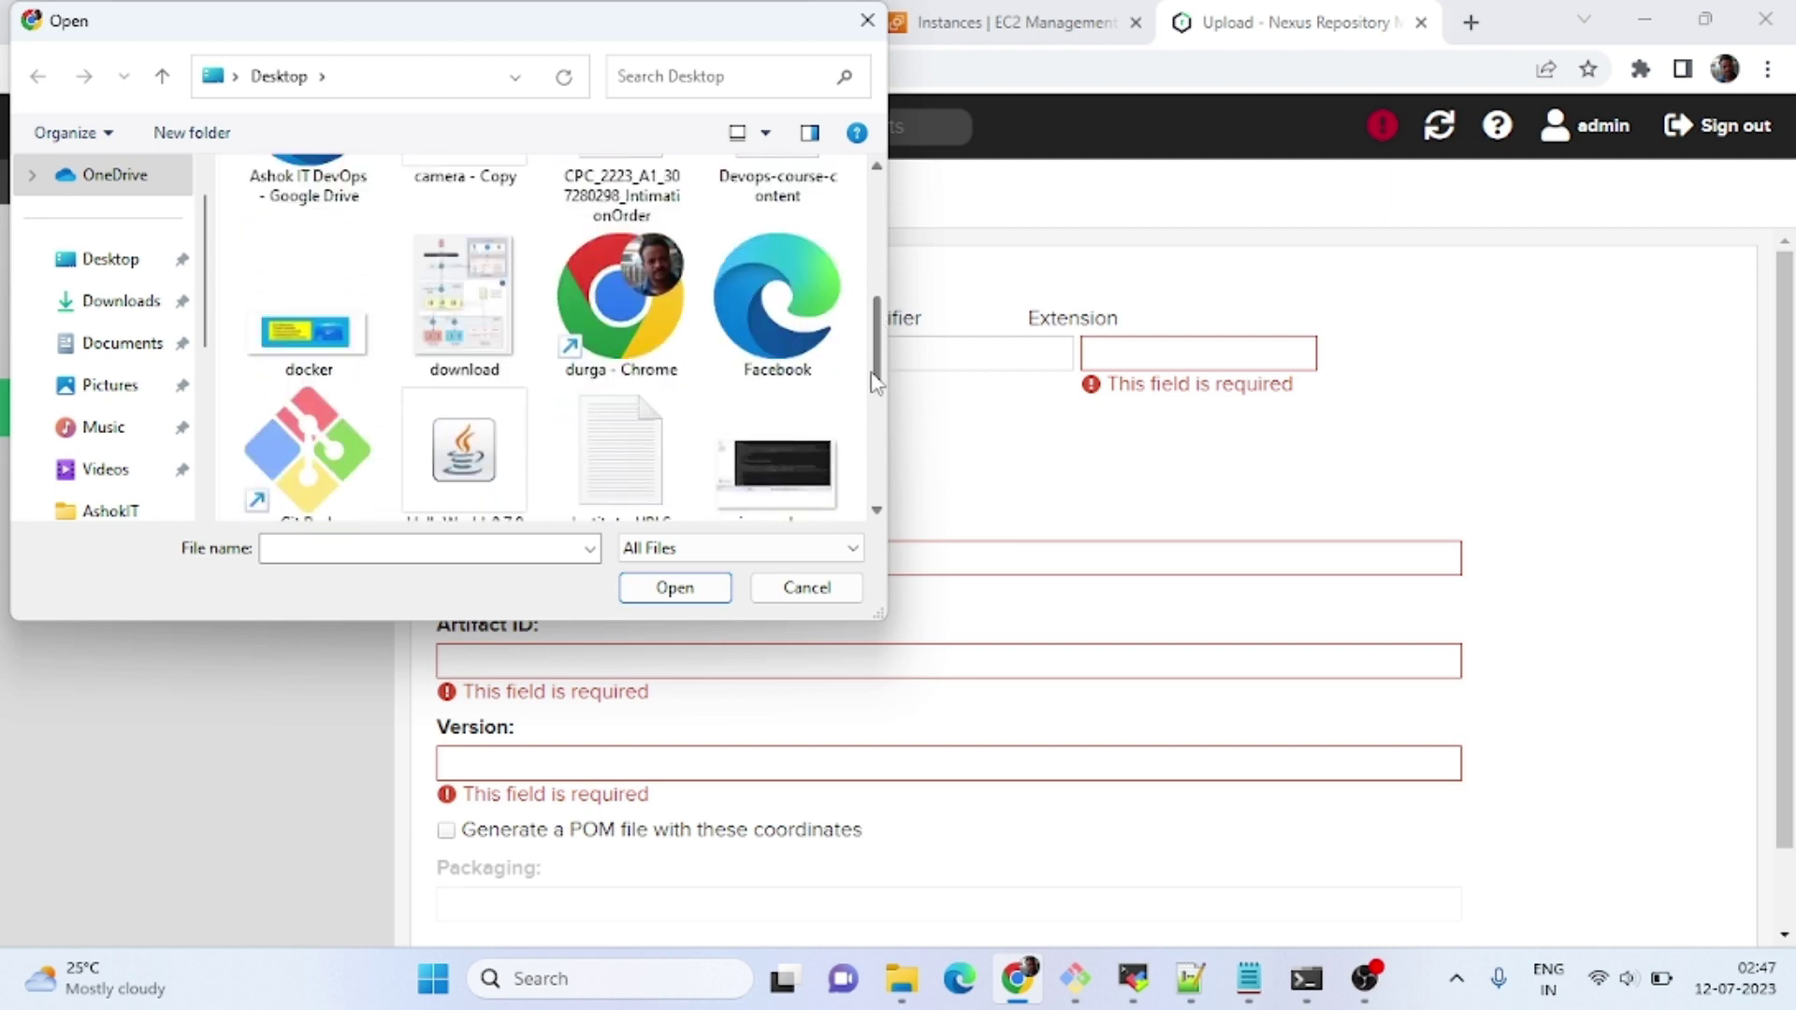
{"action": "left_click", "coordinate": [505, 487]}
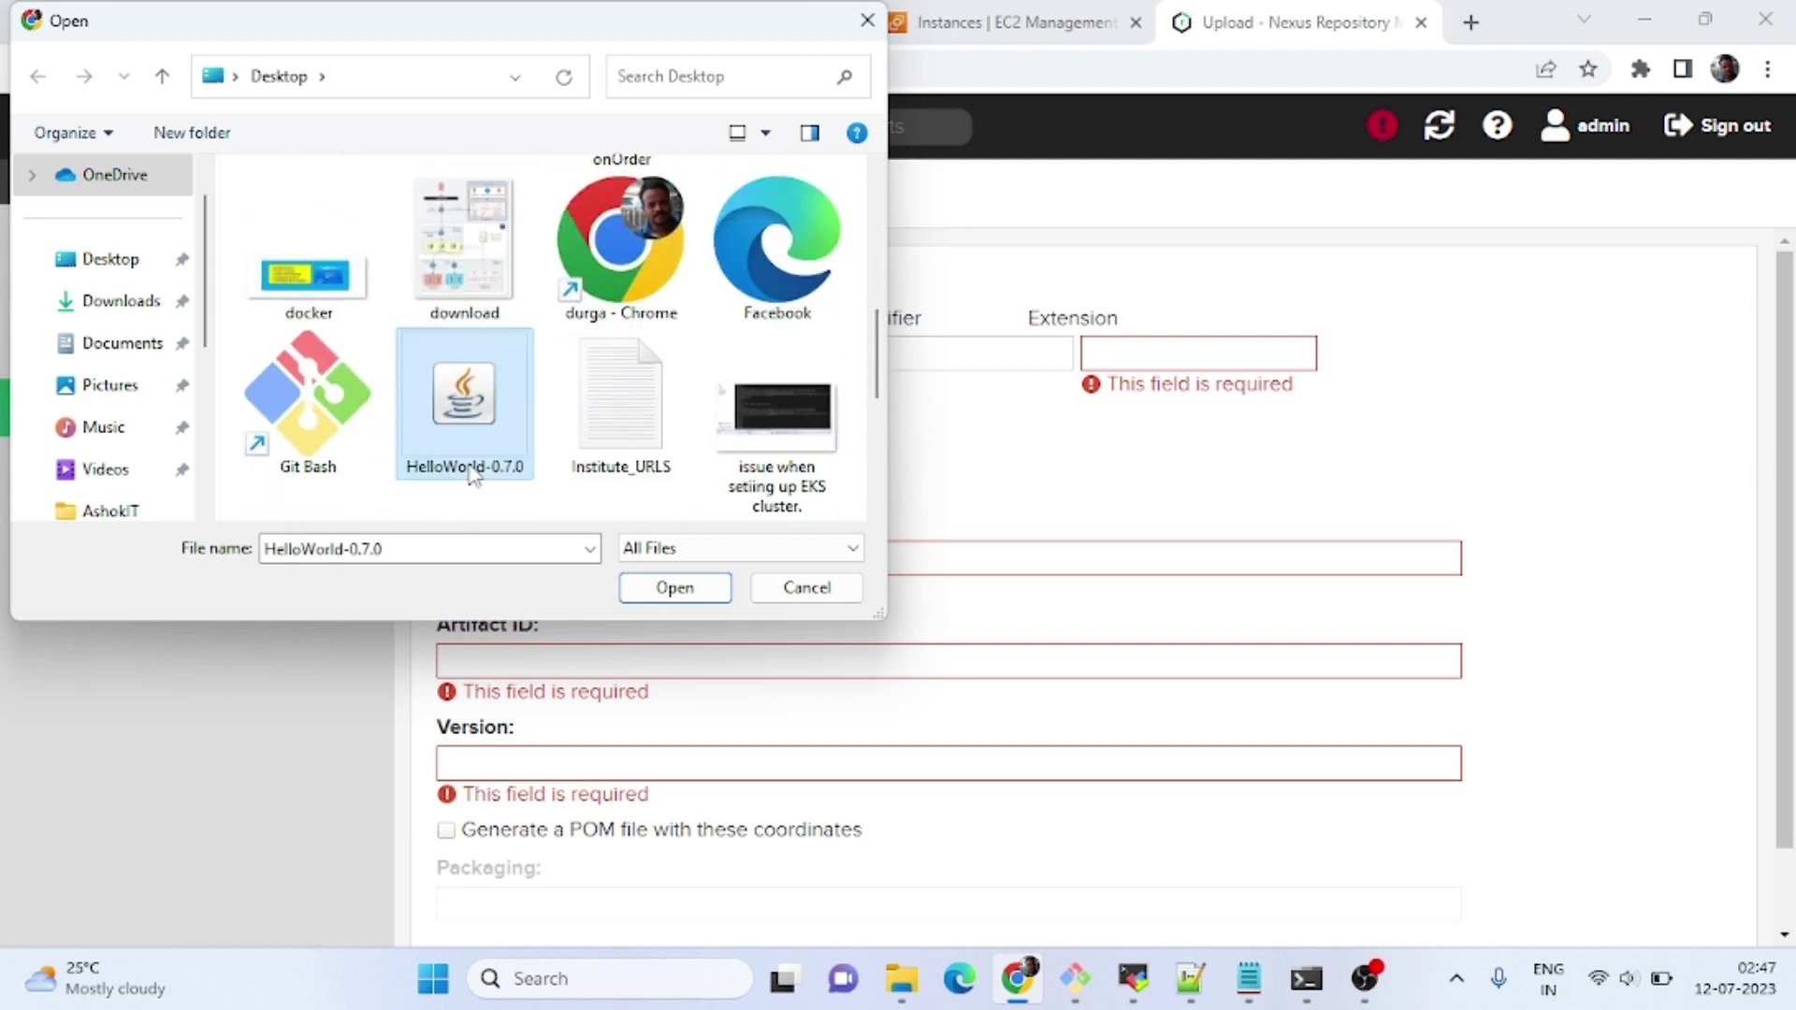
{"action": "left_click", "coordinate": [673, 588]}
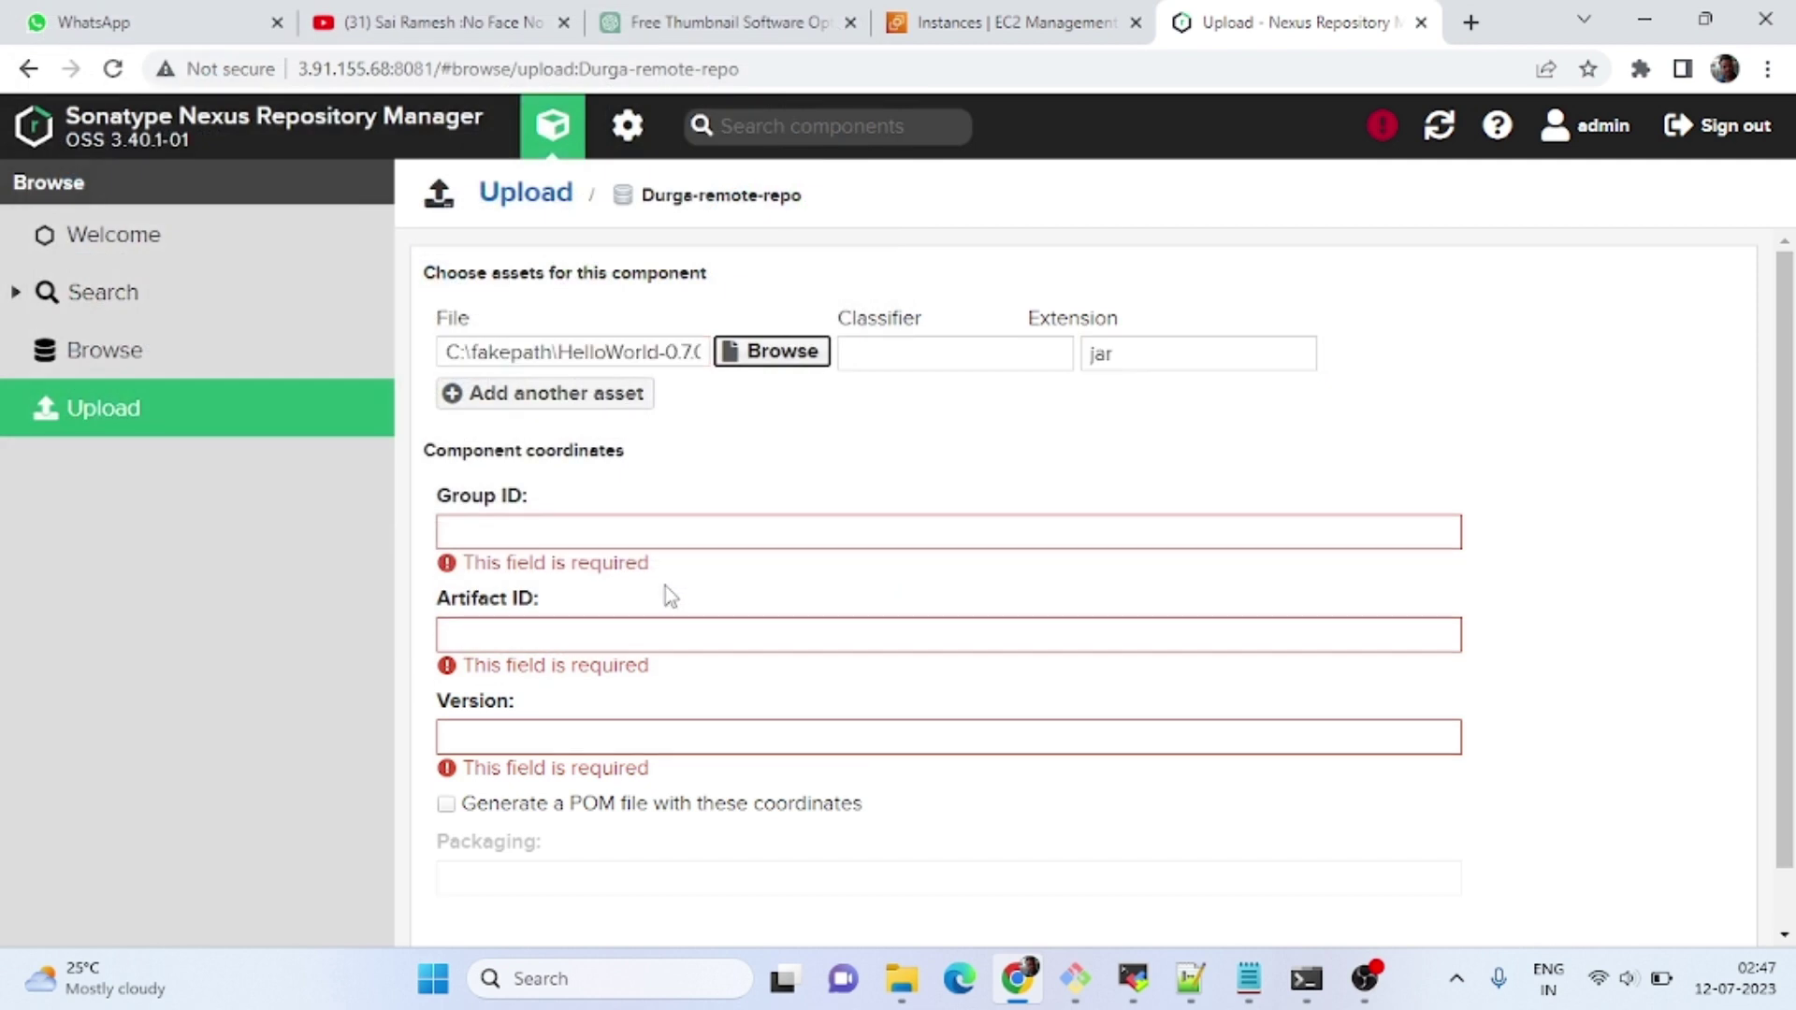
Set the component's group ID to com.pdrfoods and its artifact ID to pdr.
{"action": "left_click", "coordinate": [506, 526]}
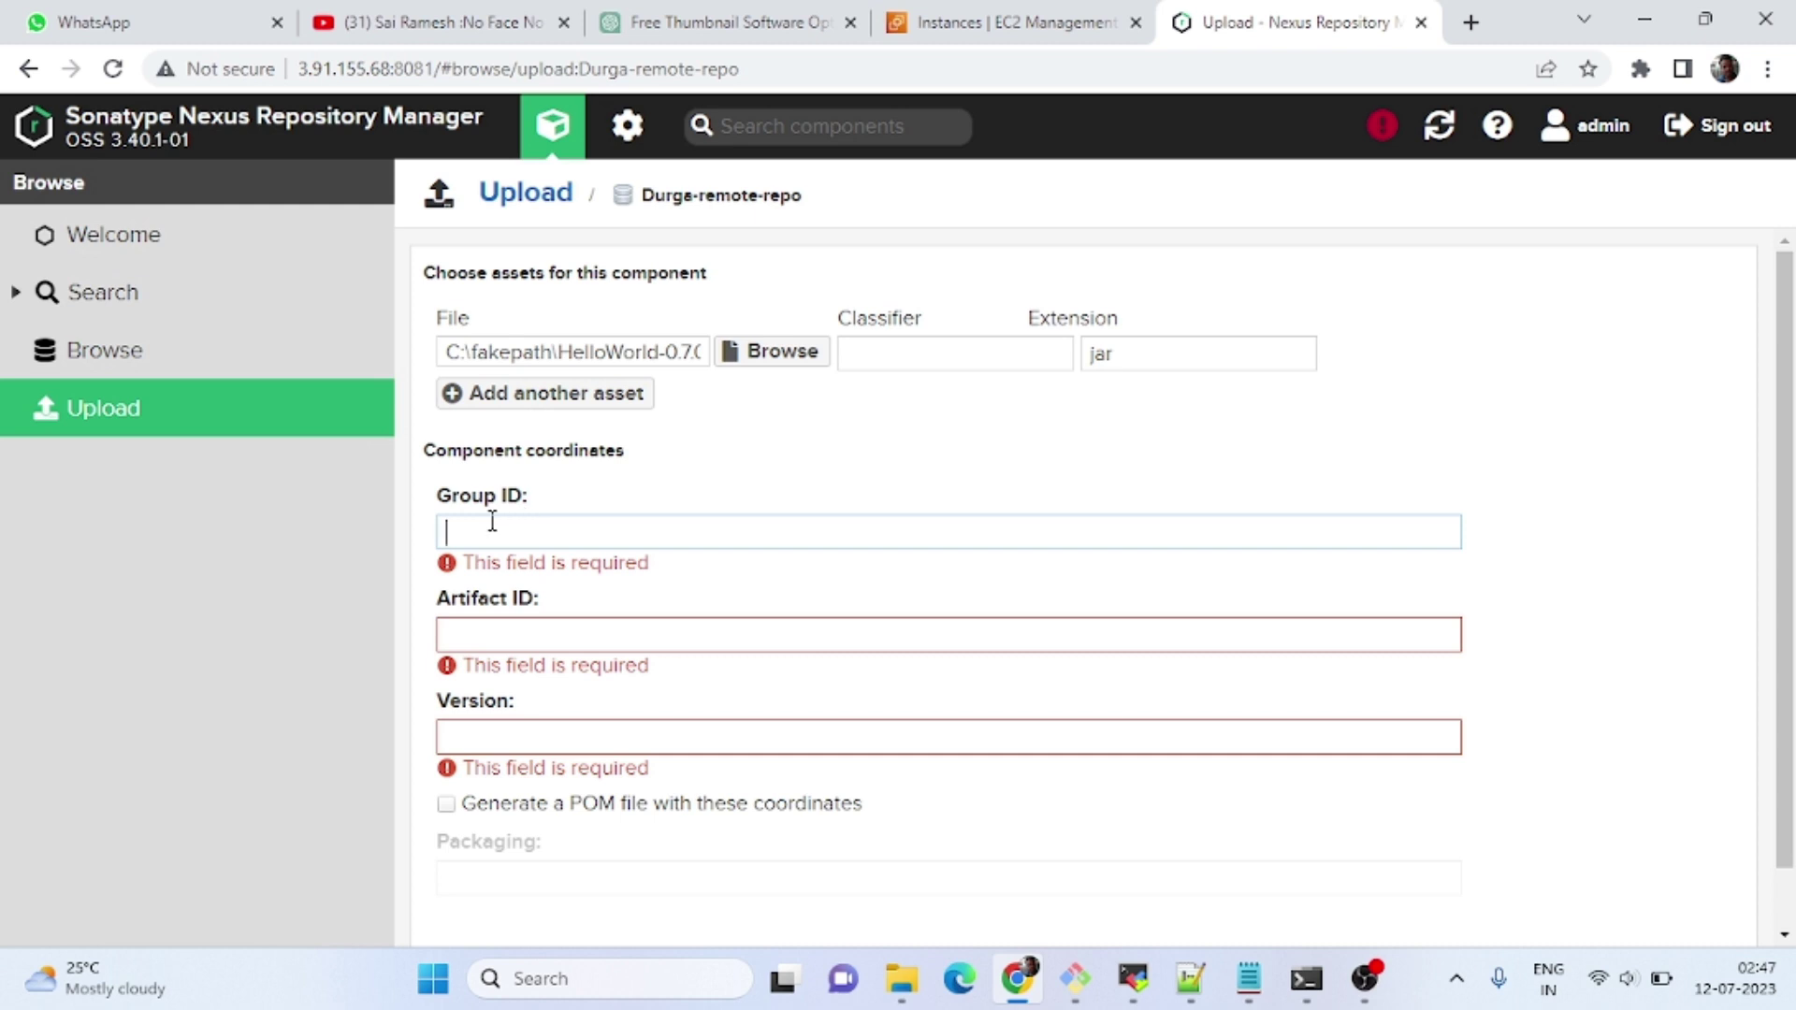
{"action": "type", "text": "com.pdrfoods"}
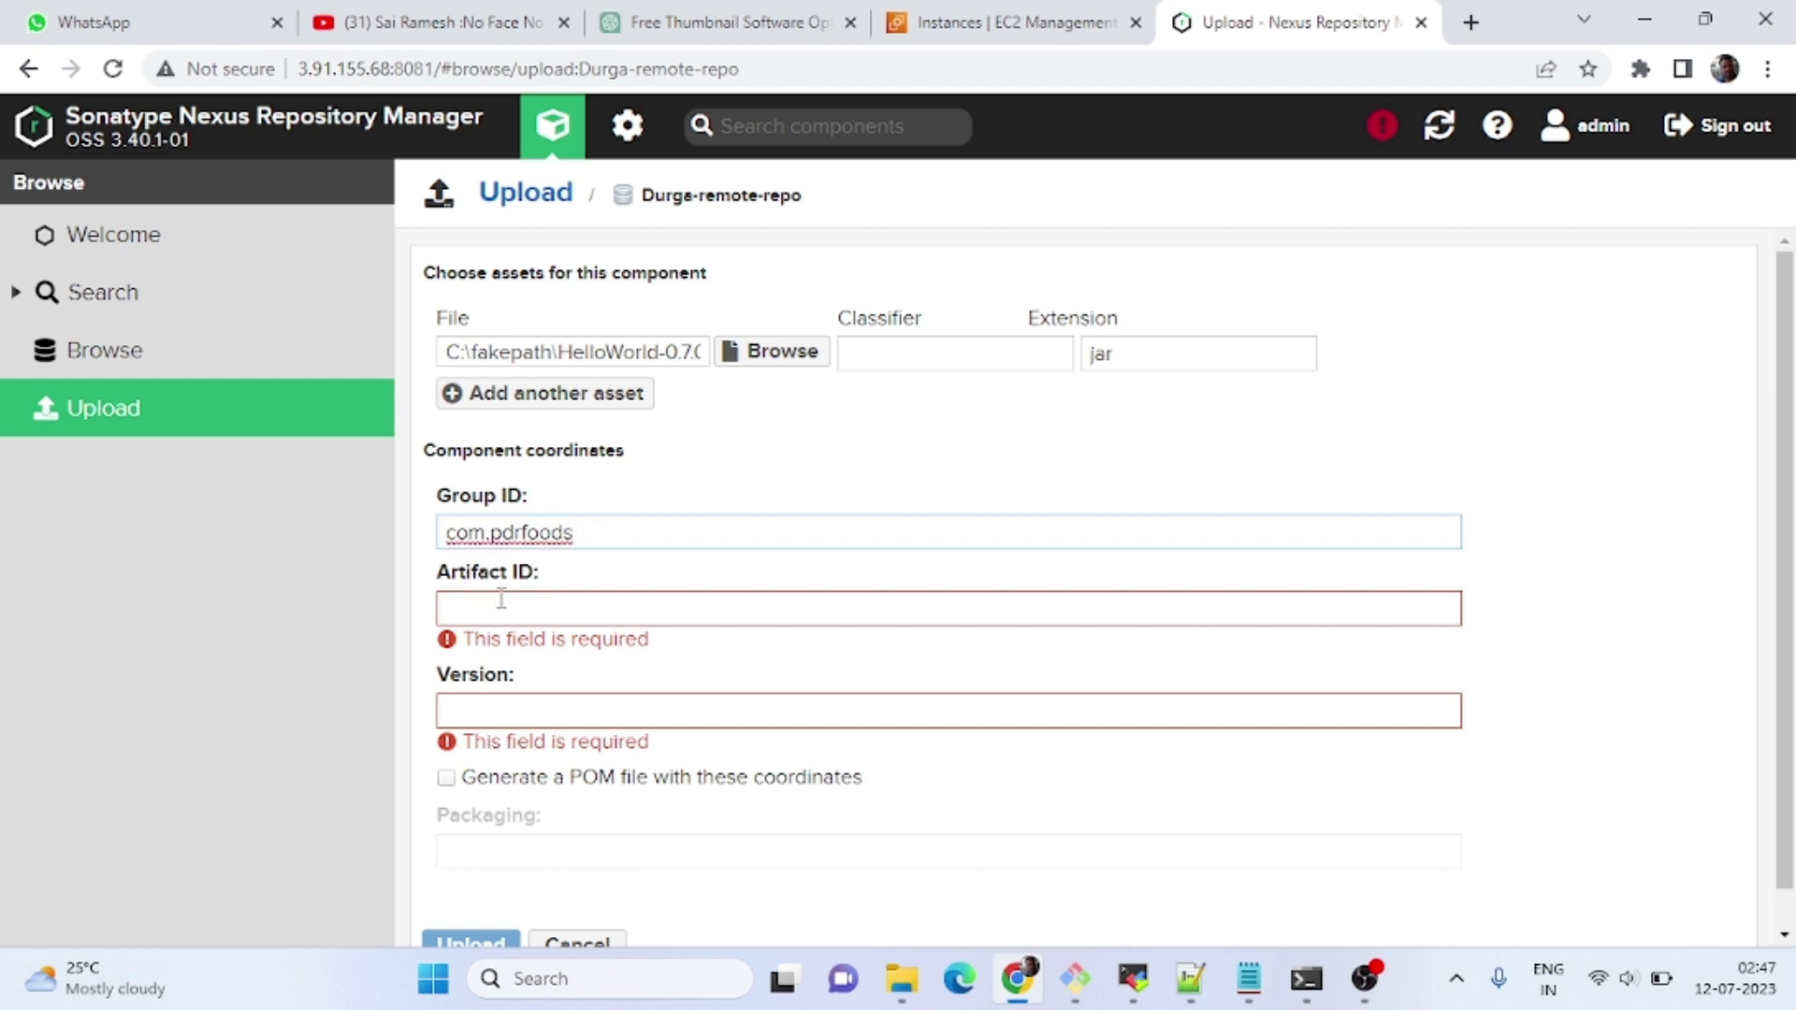
{"action": "left_click", "coordinate": [460, 611]}
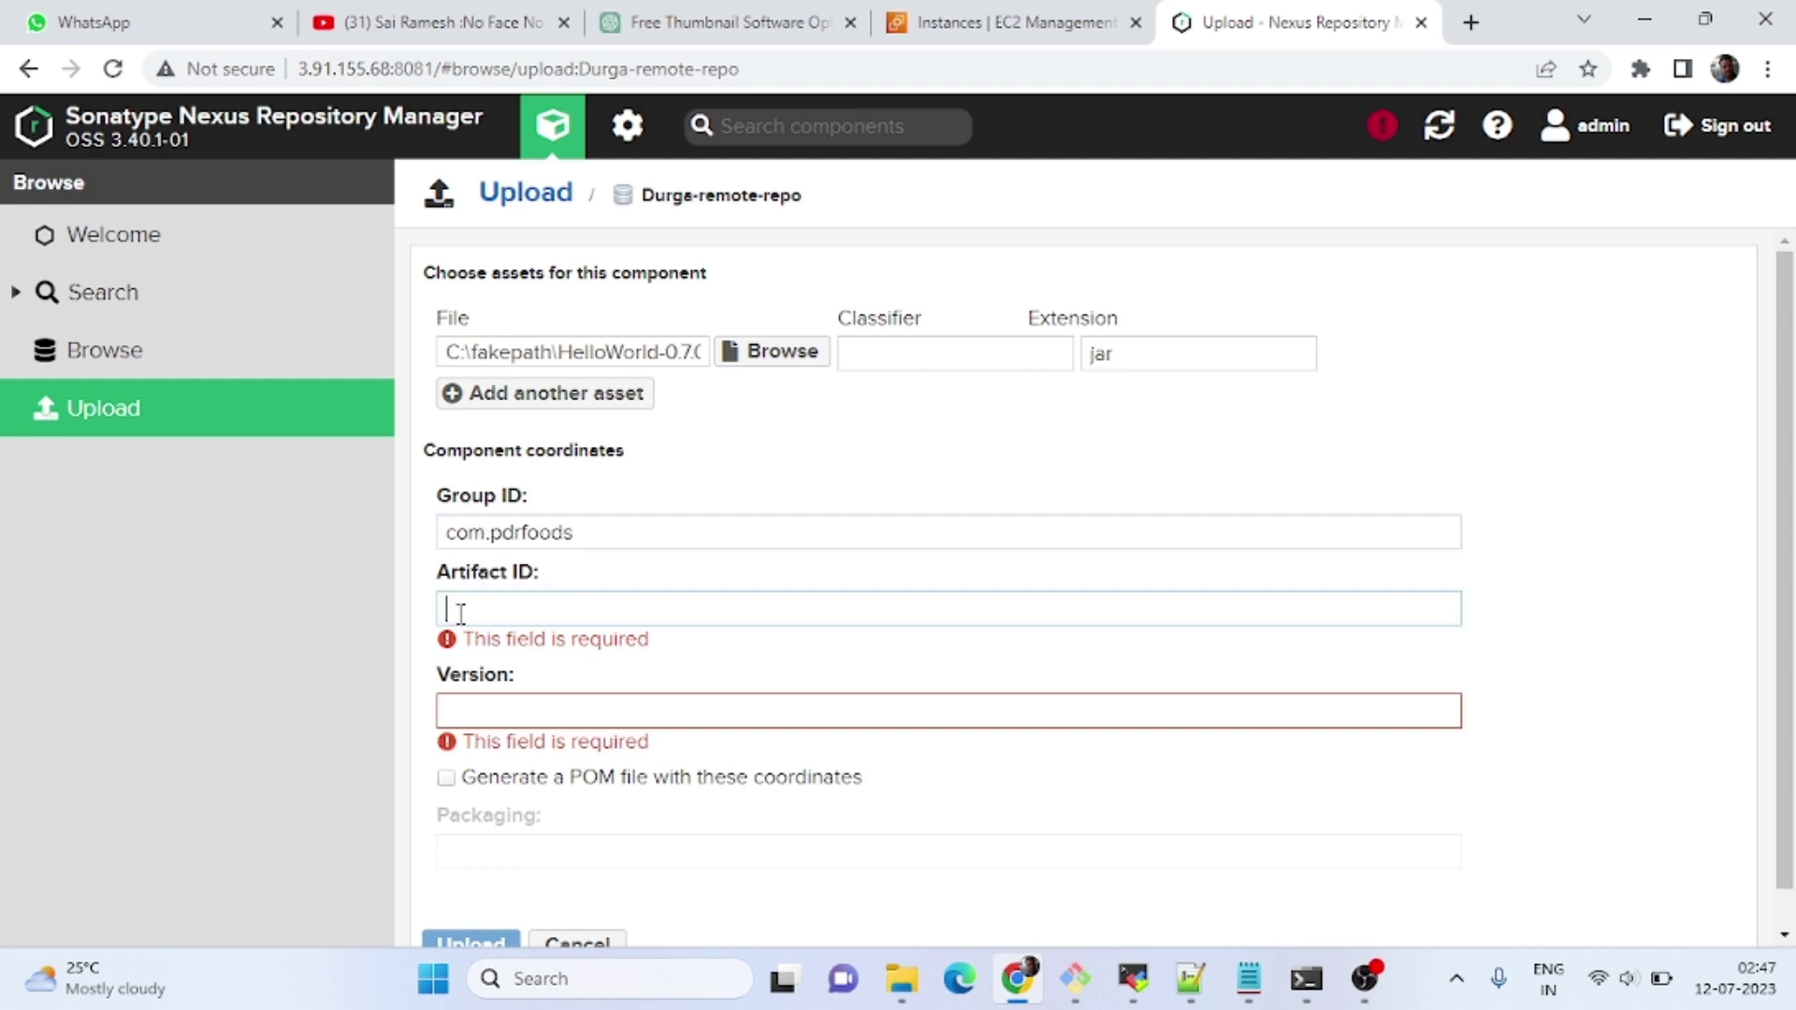
{"action": "type", "text": "durg"}
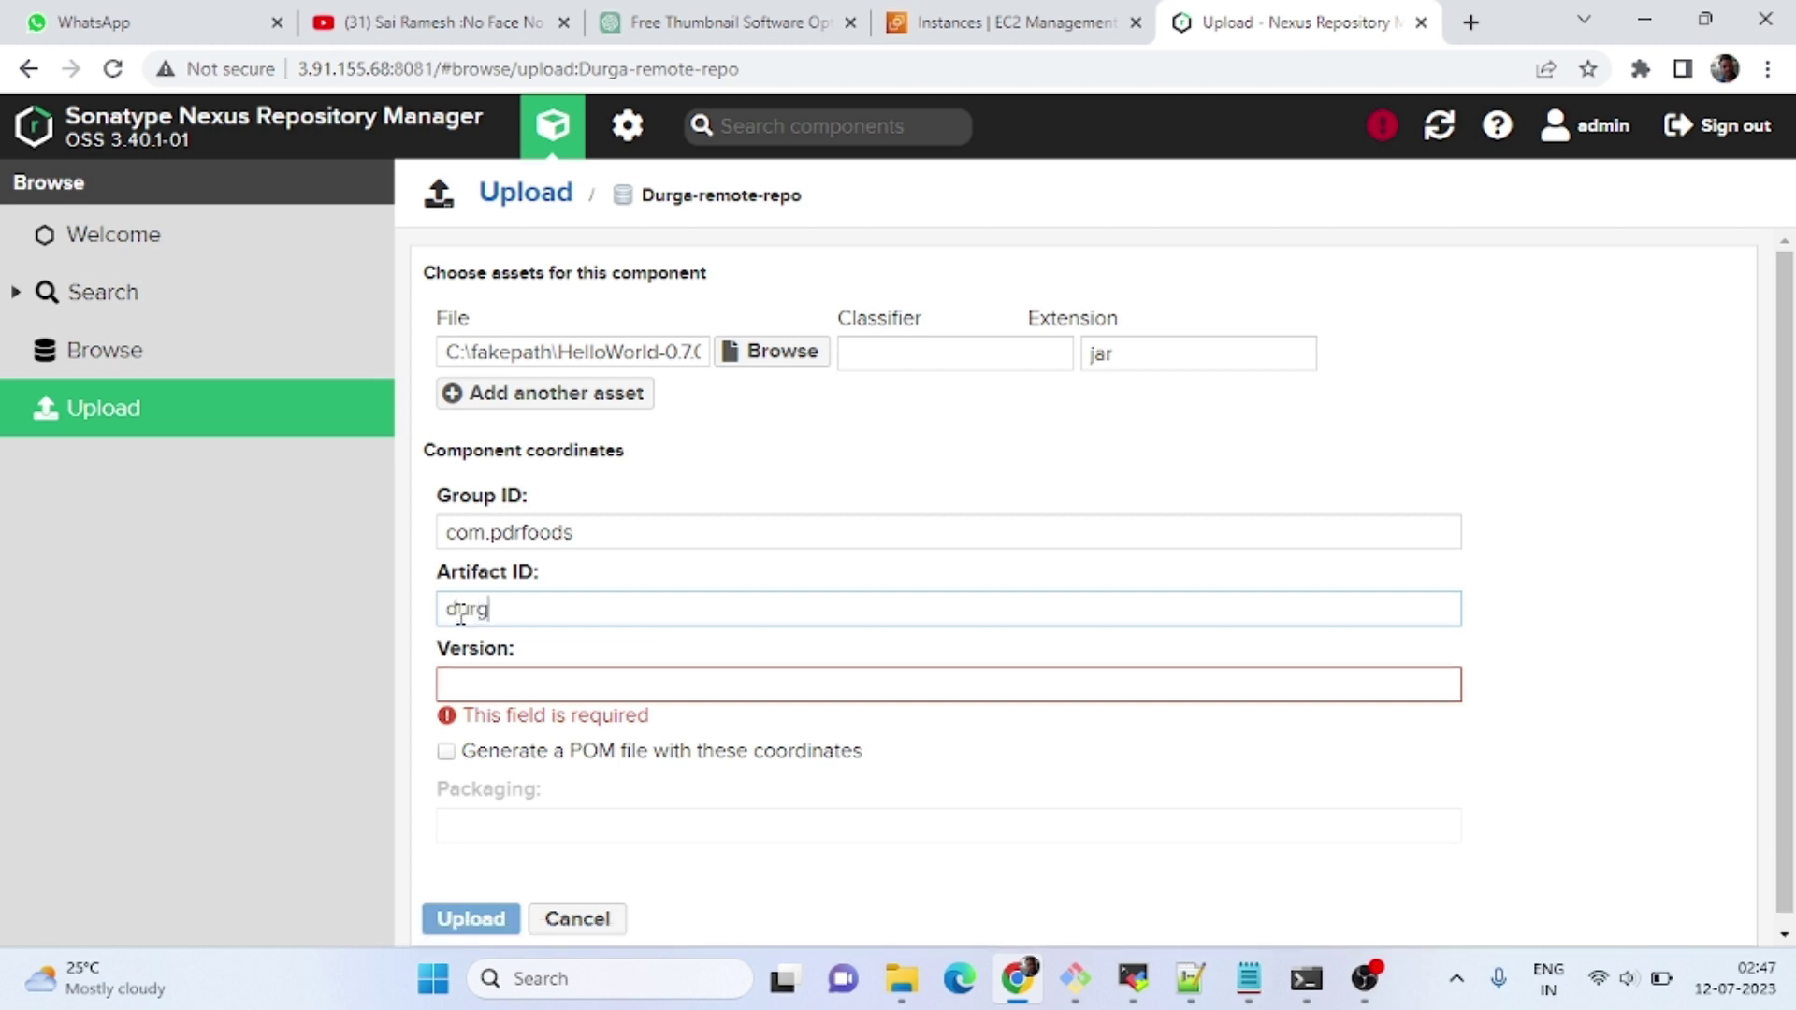
{"action": "key", "text": "BackSpace"}
{"action": "key", "text": "BackSpace"}
{"action": "key", "text": "BackSpace"}
{"action": "key", "text": "BackSpace"}
{"action": "type", "text": "pdr"}
Set the component version to 1.0 and upload the component to Durga-remote-repo.
{"action": "left_click", "coordinate": [483, 680]}
{"action": "type", "text": "1"}
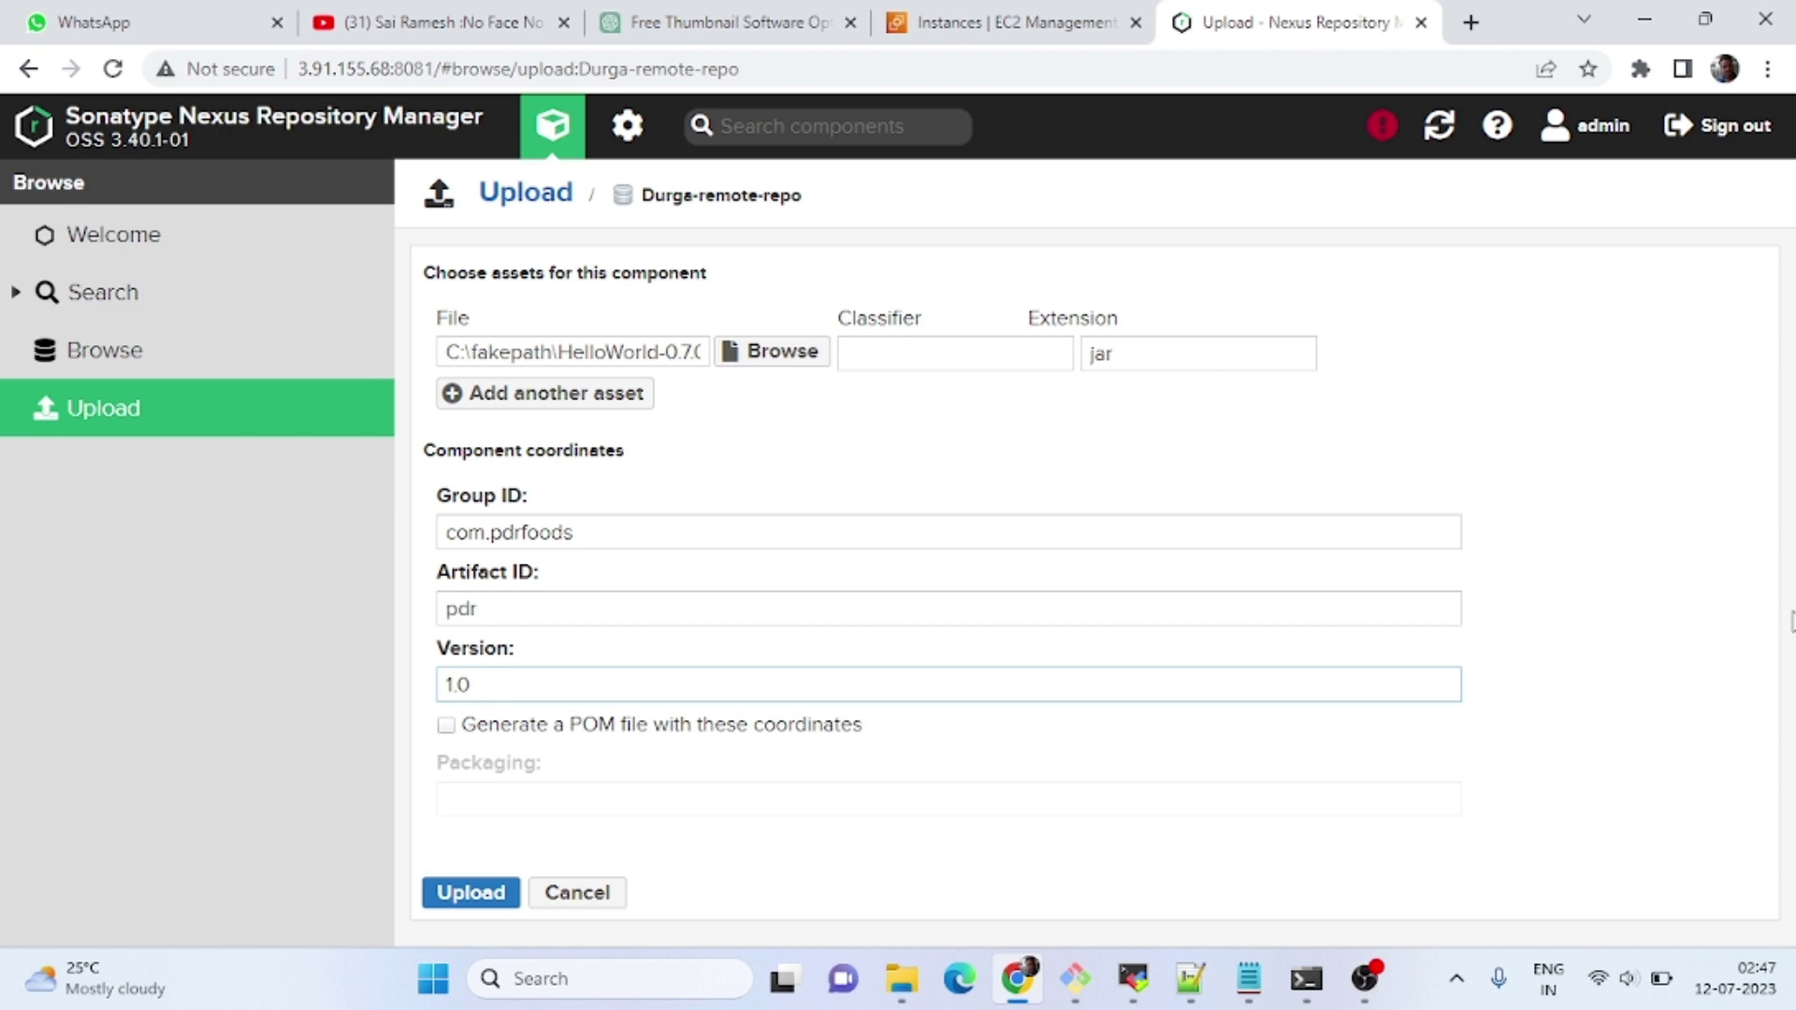
{"action": "left_click", "coordinate": [1791, 622]}
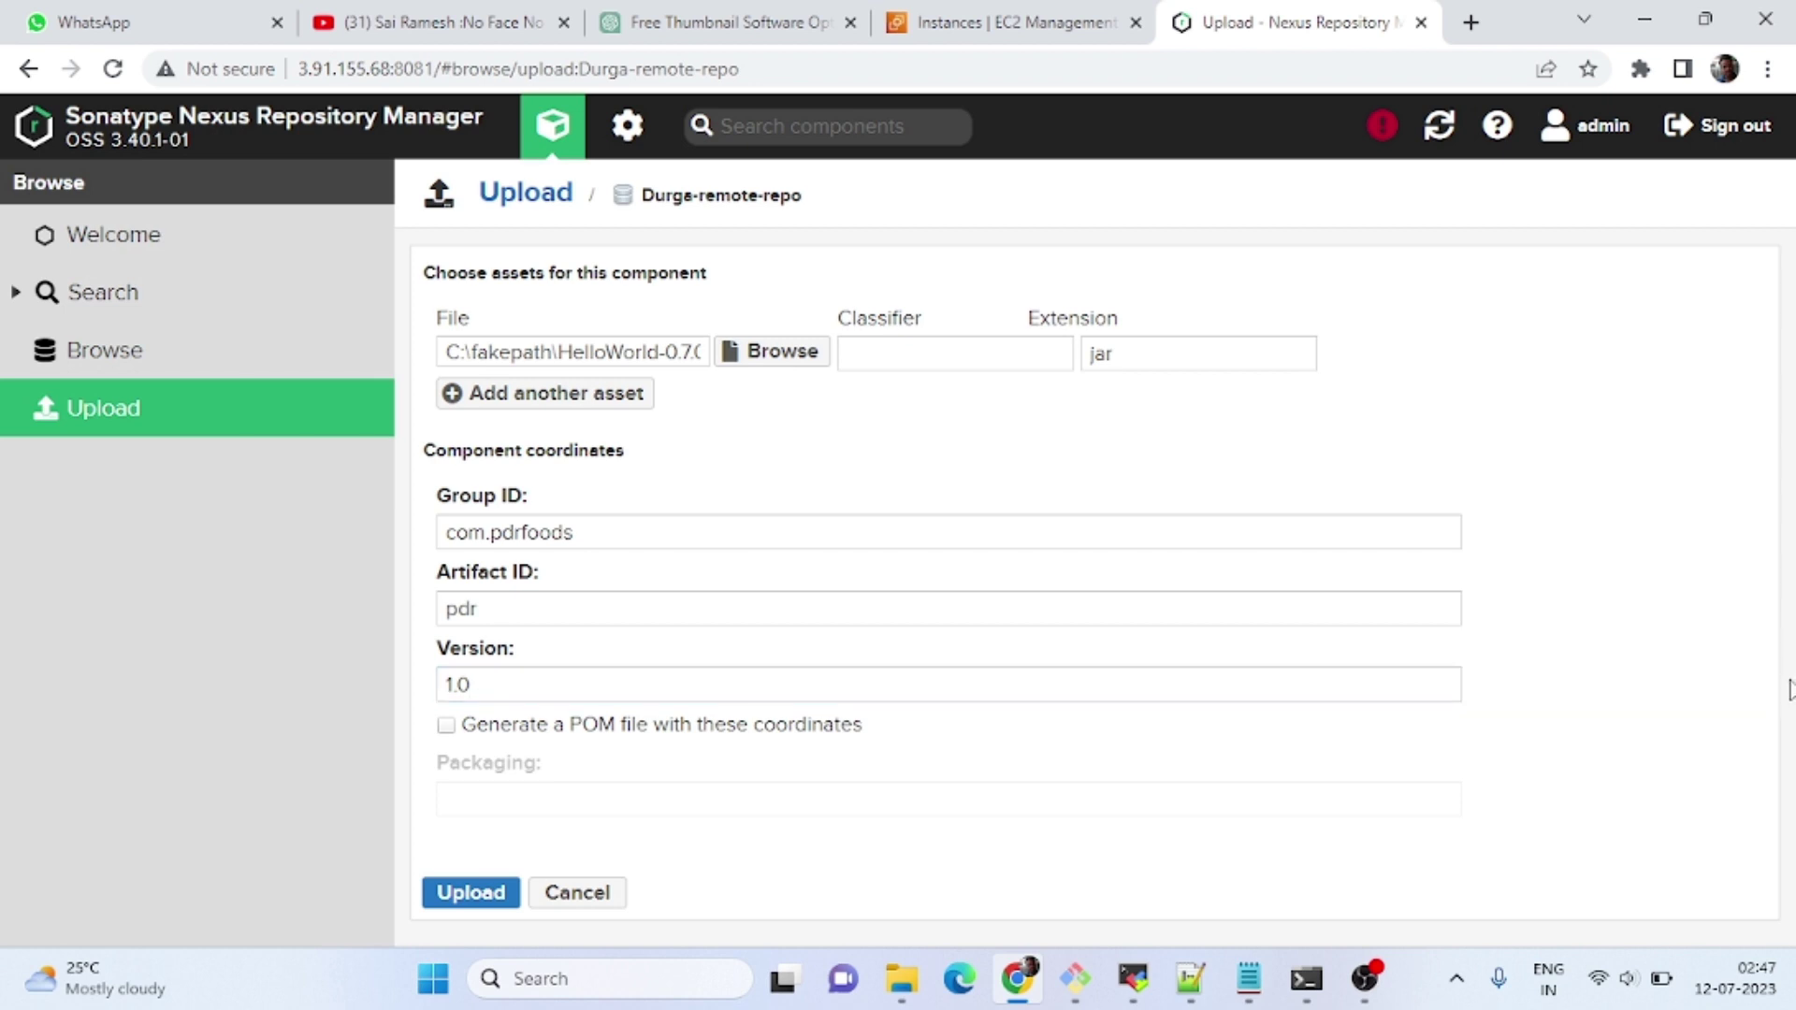
{"action": "left_click", "coordinate": [473, 894]}
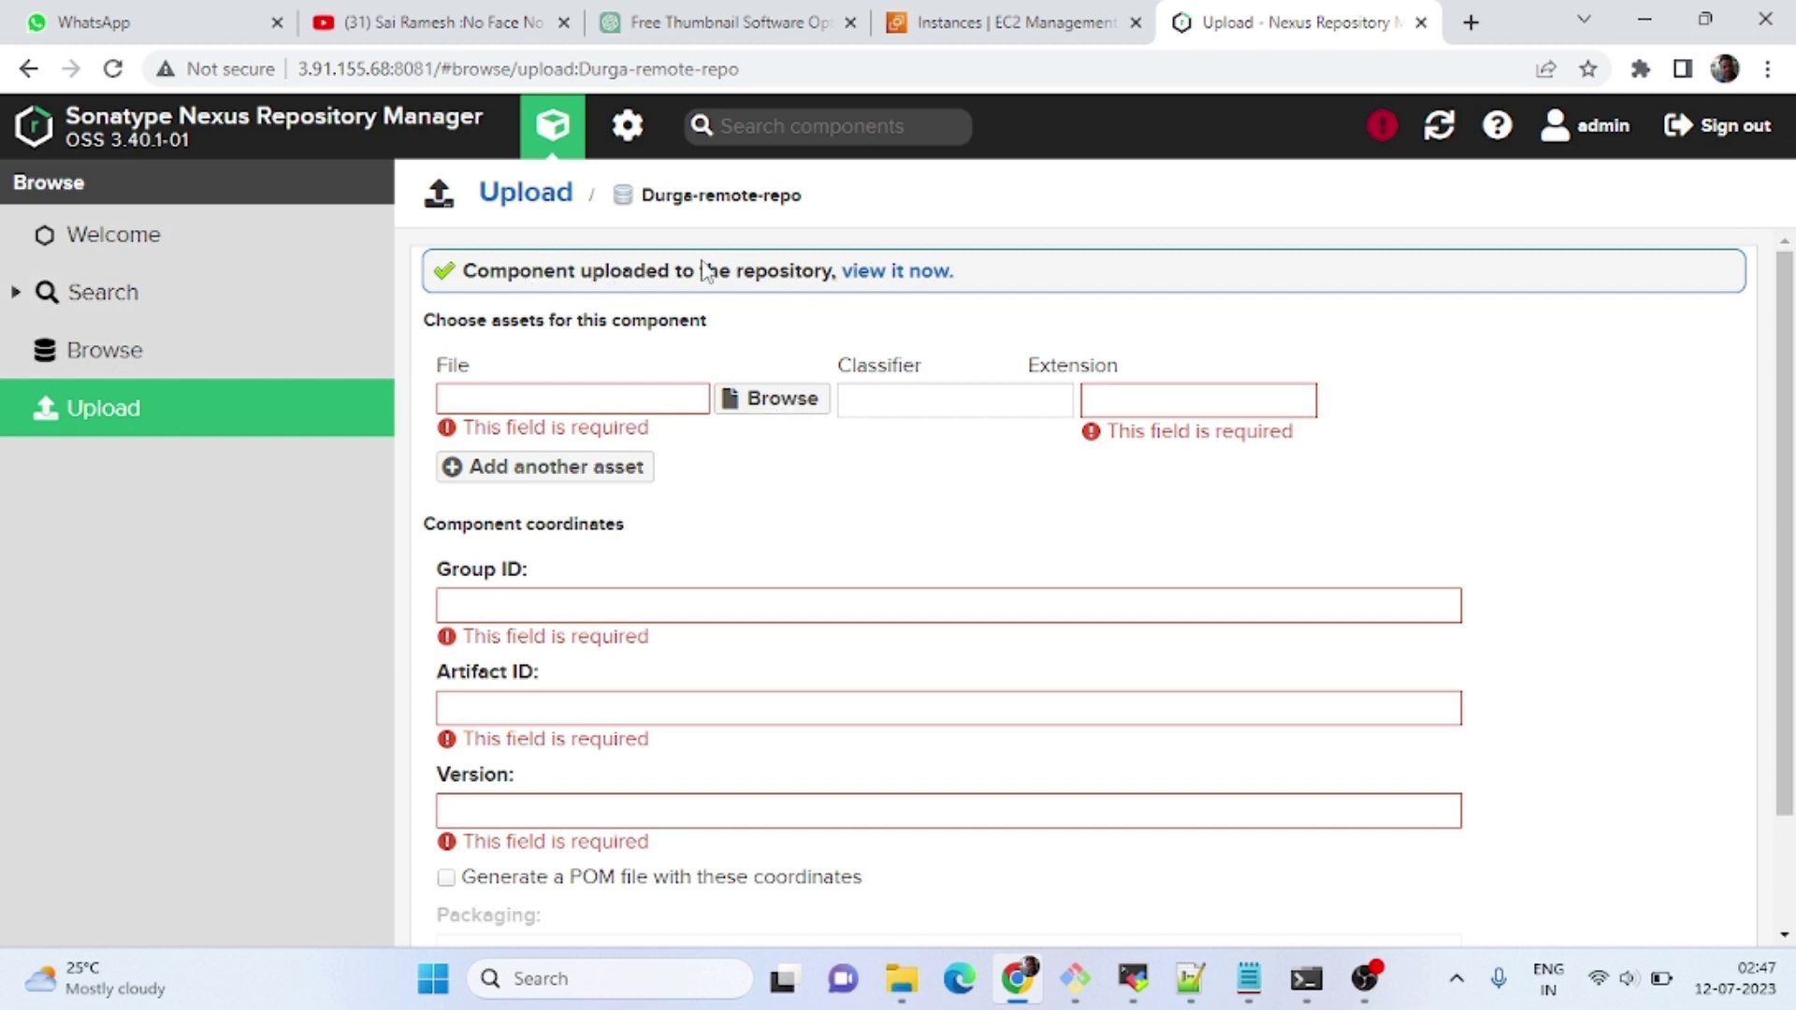
View the uploaded pdr component and open the summary of its pdr-1.0.jar asset.
{"action": "left_click", "coordinate": [926, 272]}
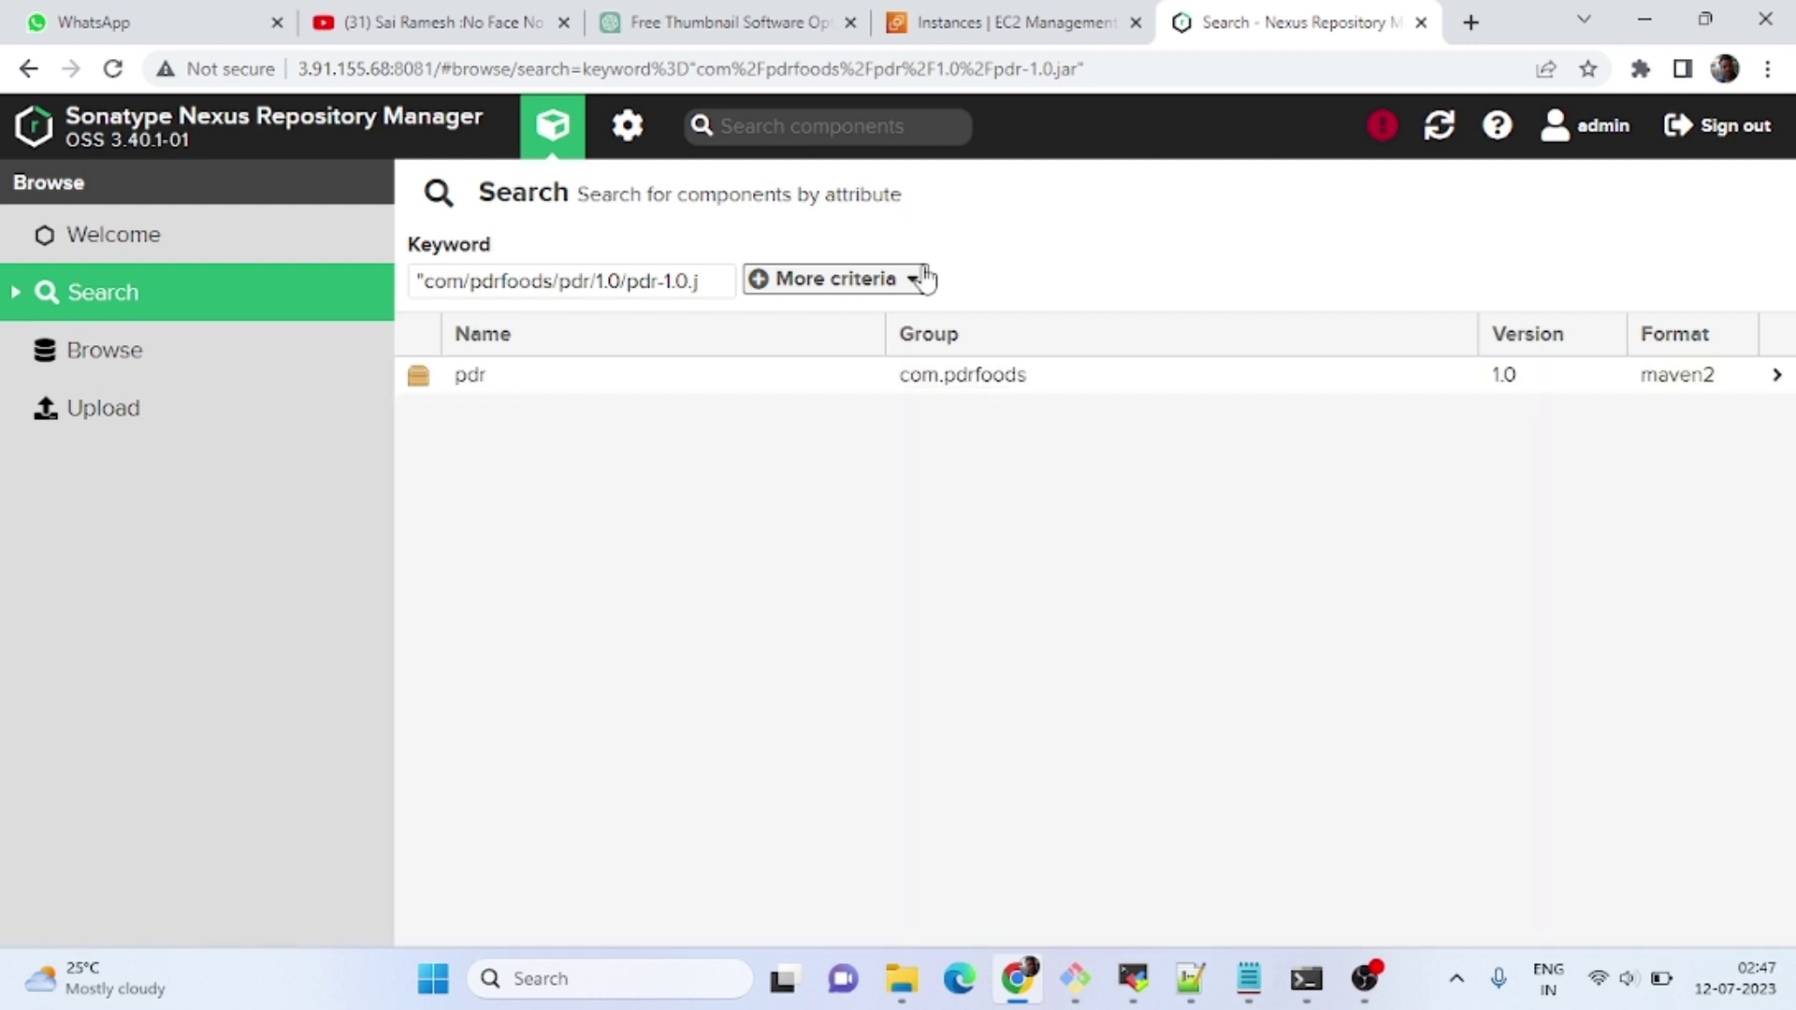
{"action": "left_click", "coordinate": [470, 385]}
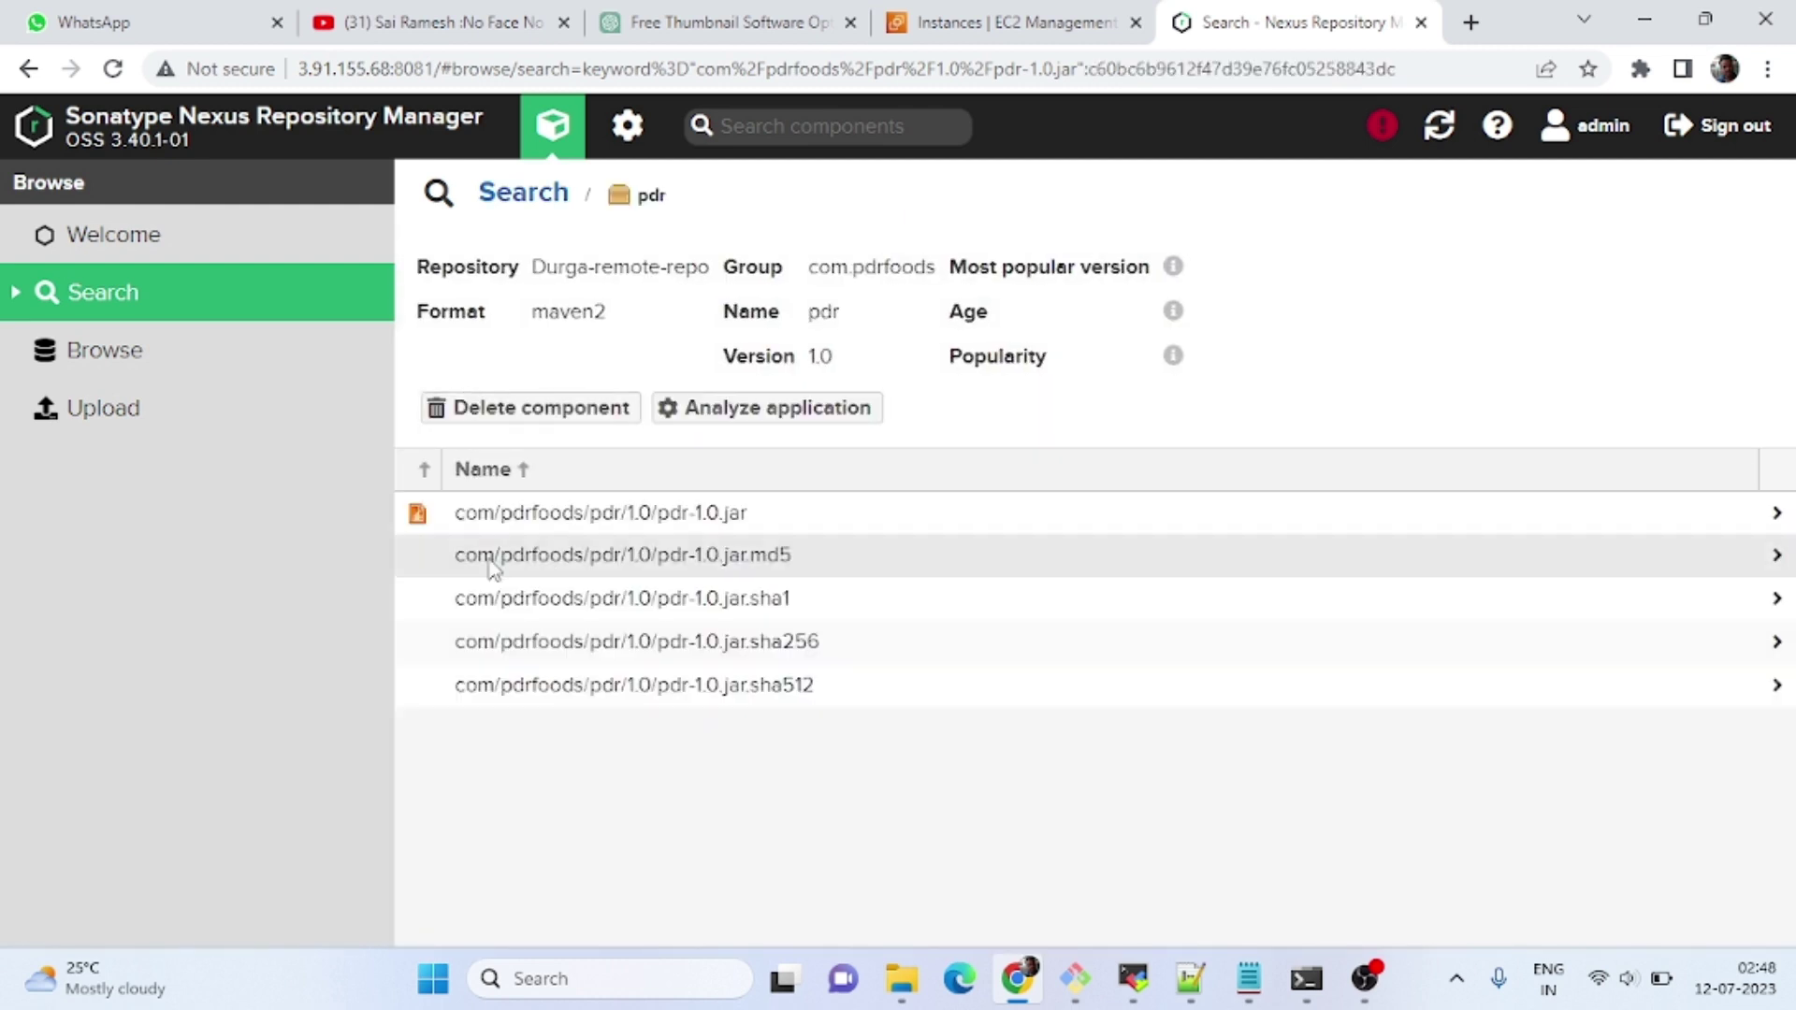
{"action": "left_click", "coordinate": [629, 514]}
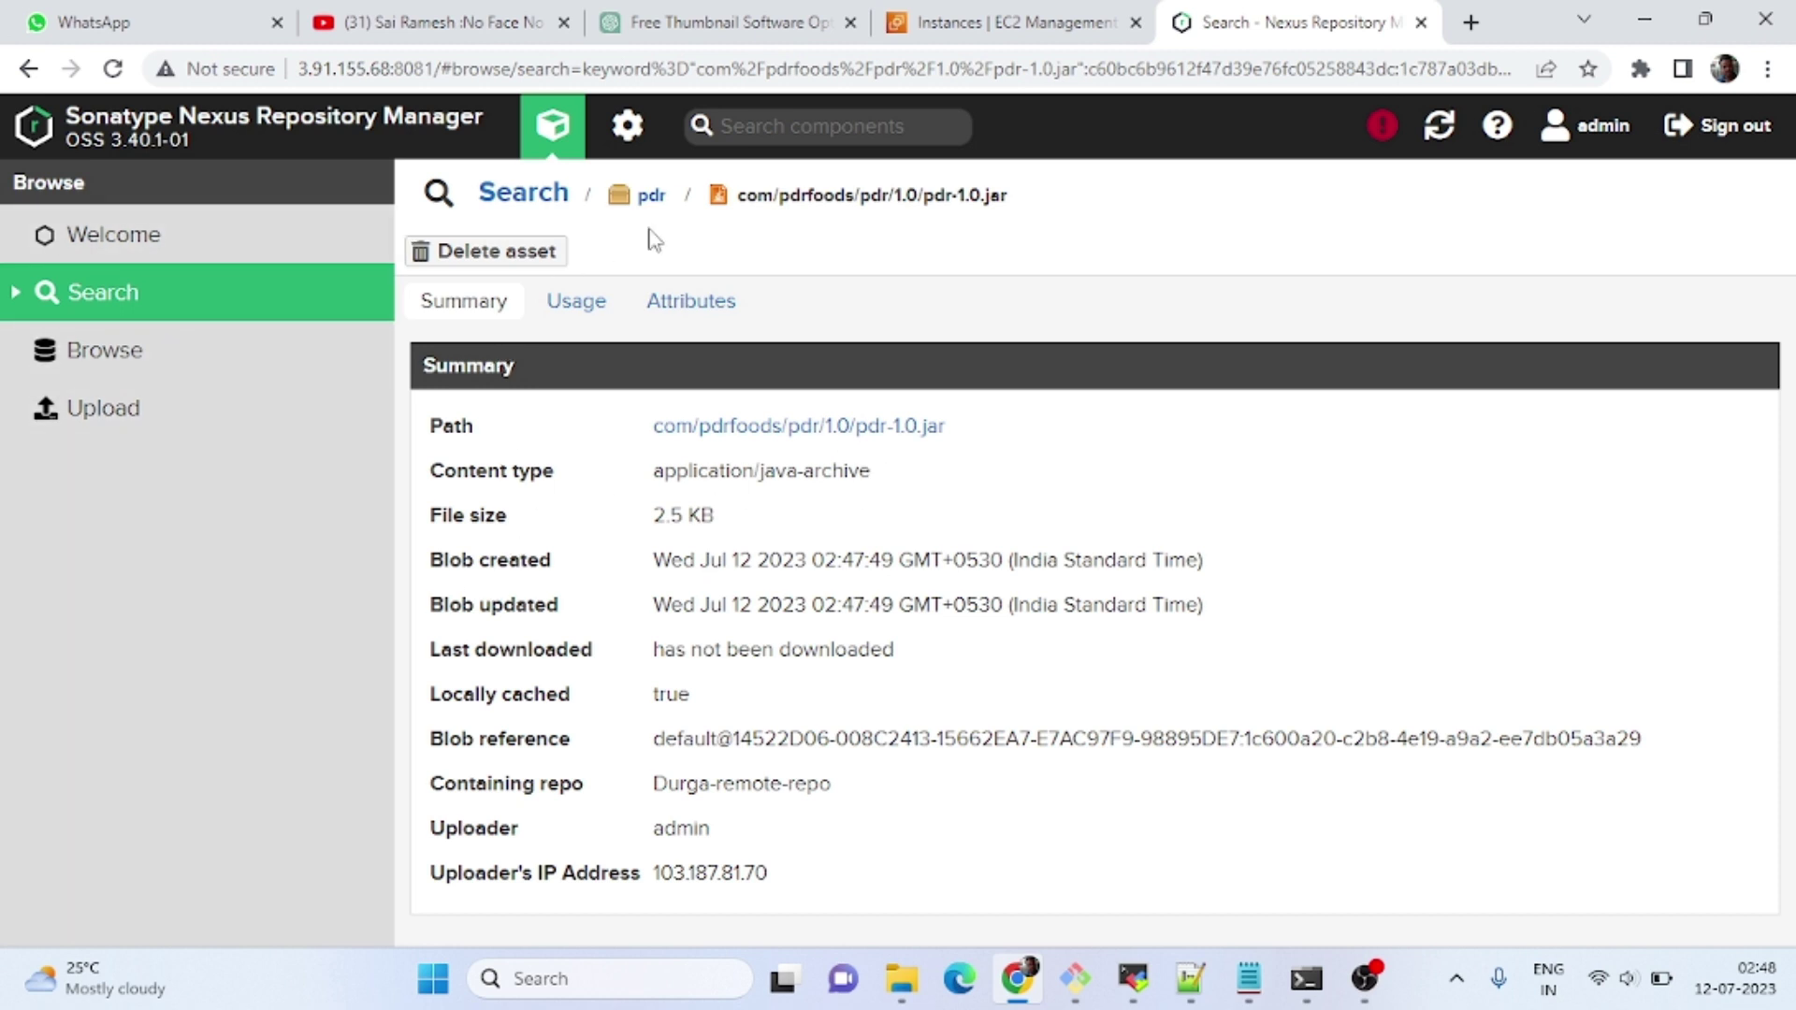
Browse Durga-remote-repo, expand version 1.0 of pdr and open the details of pdr-1.0.jar.
{"action": "left_click", "coordinate": [99, 354]}
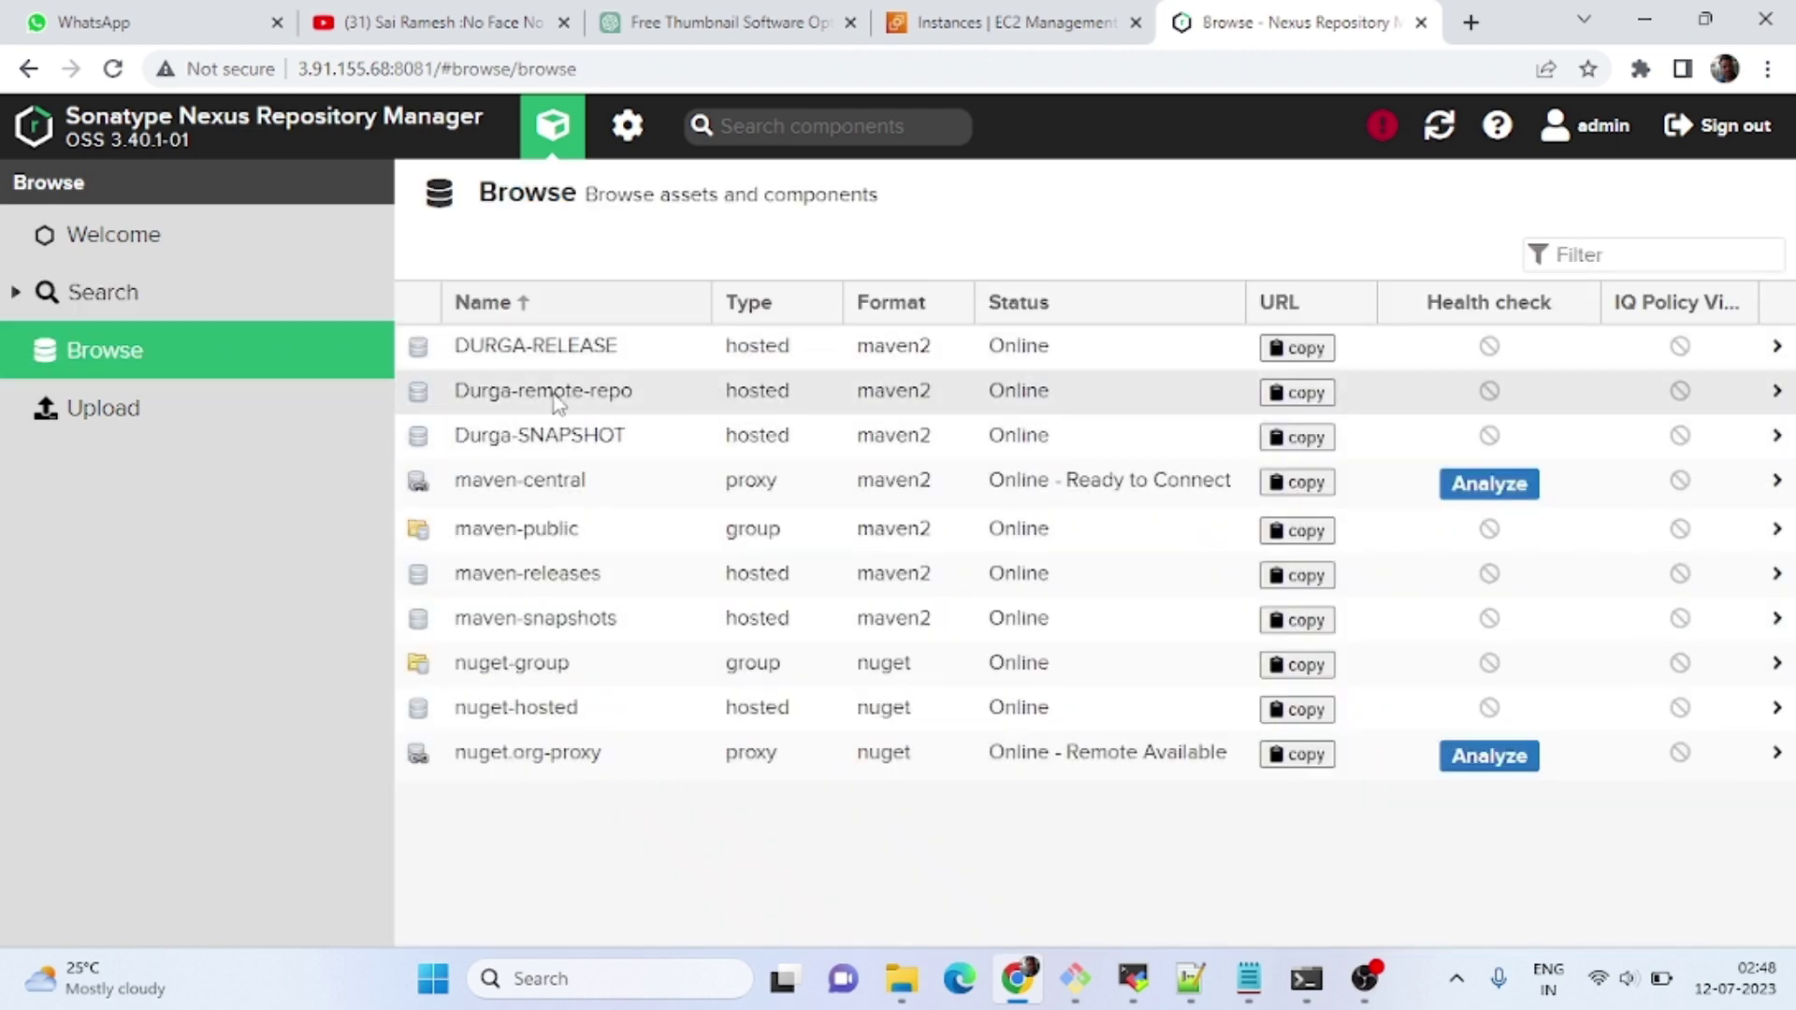
{"action": "left_click", "coordinate": [546, 397]}
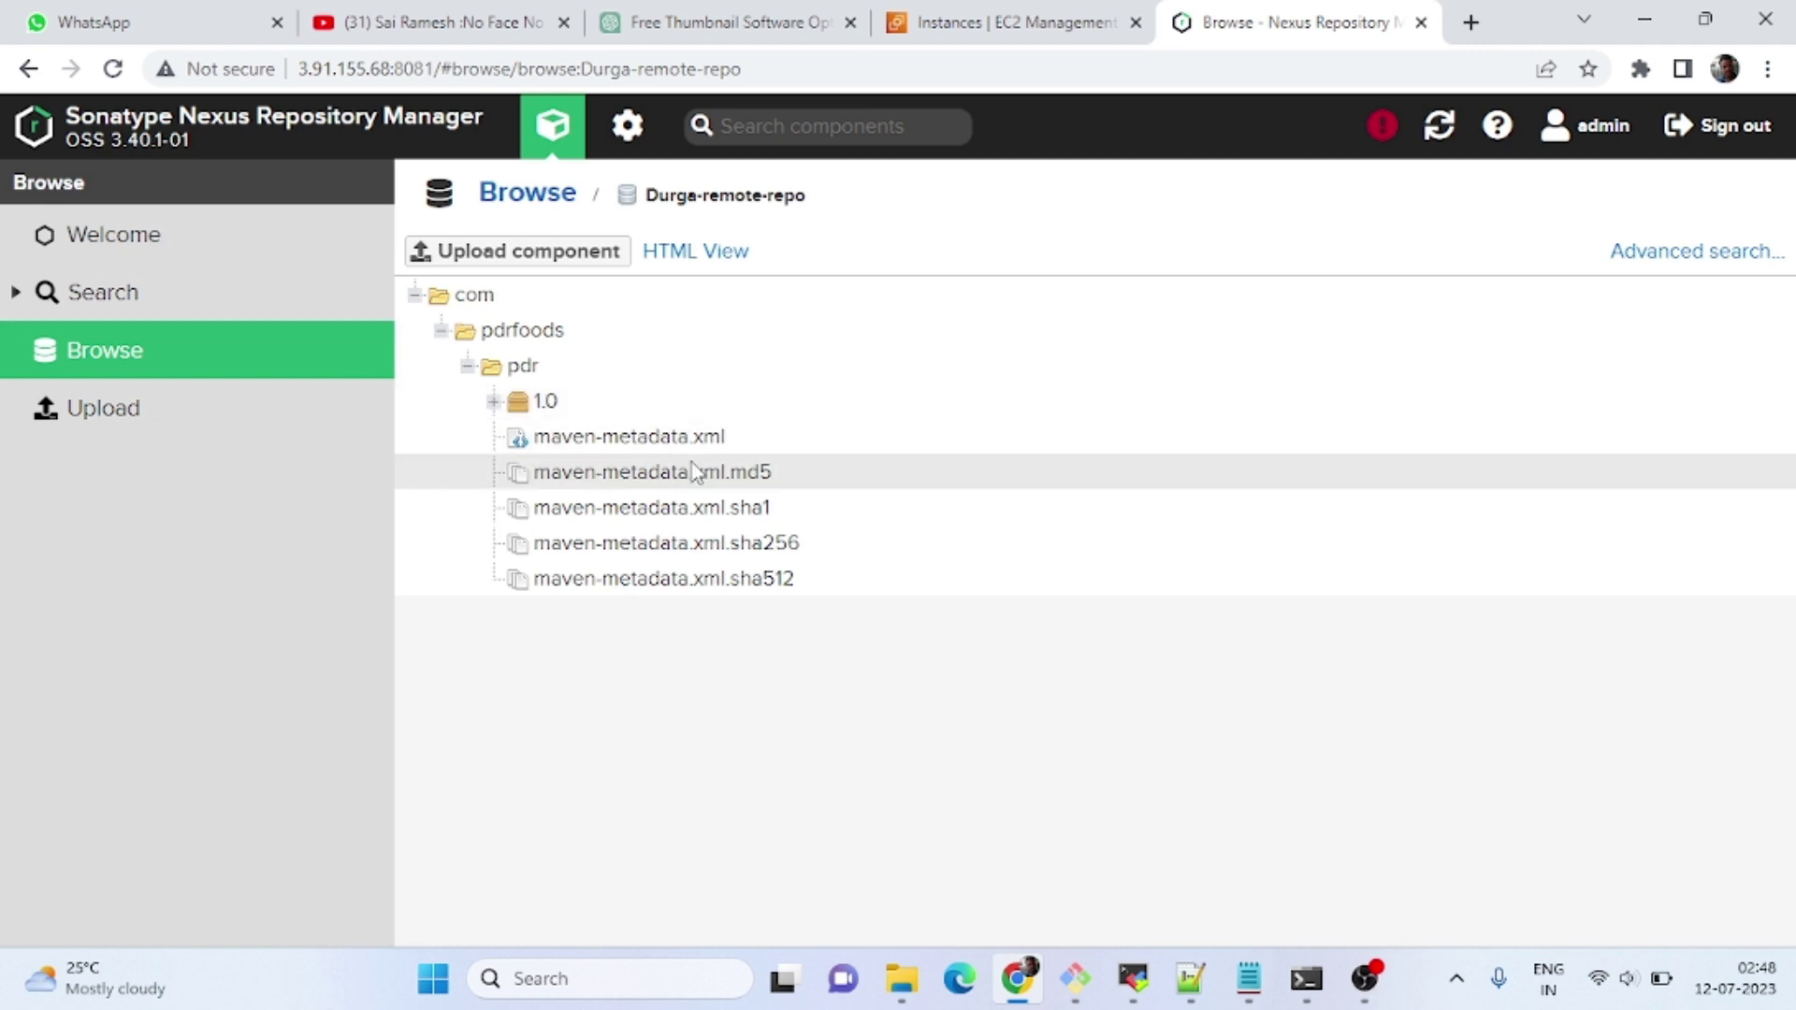
{"action": "left_click", "coordinate": [494, 404]}
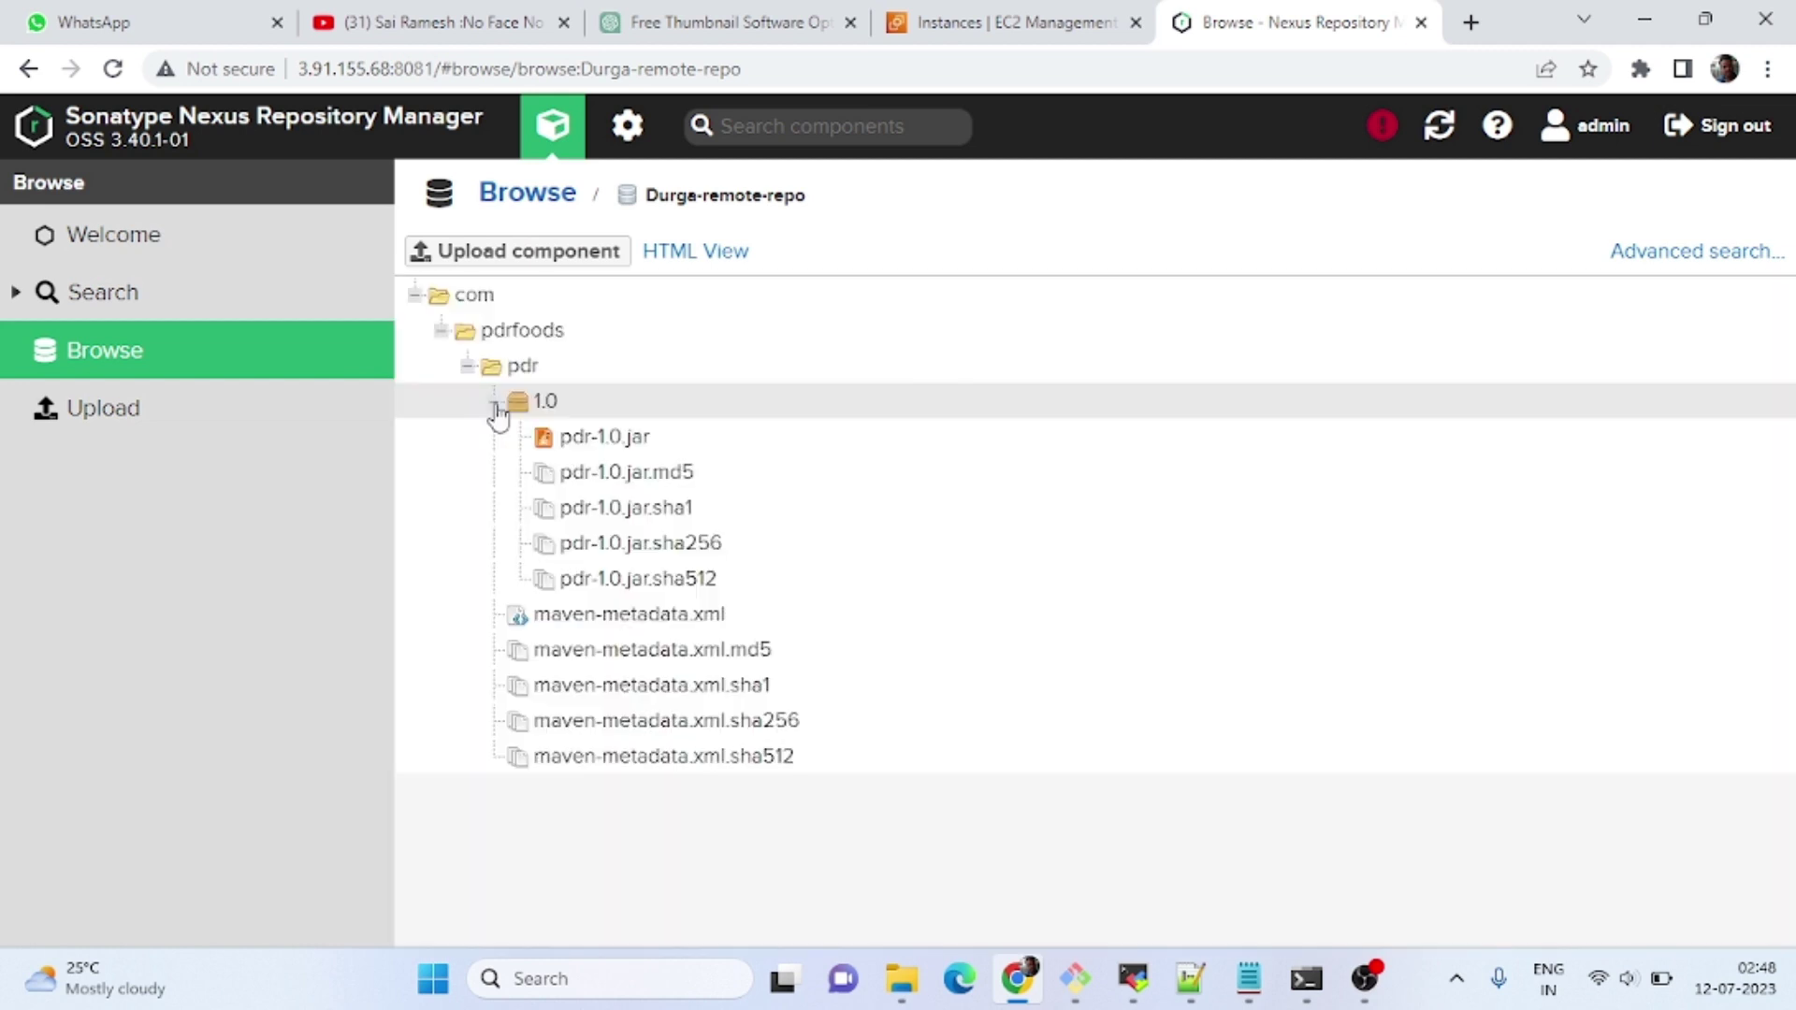
{"action": "left_click", "coordinate": [608, 437]}
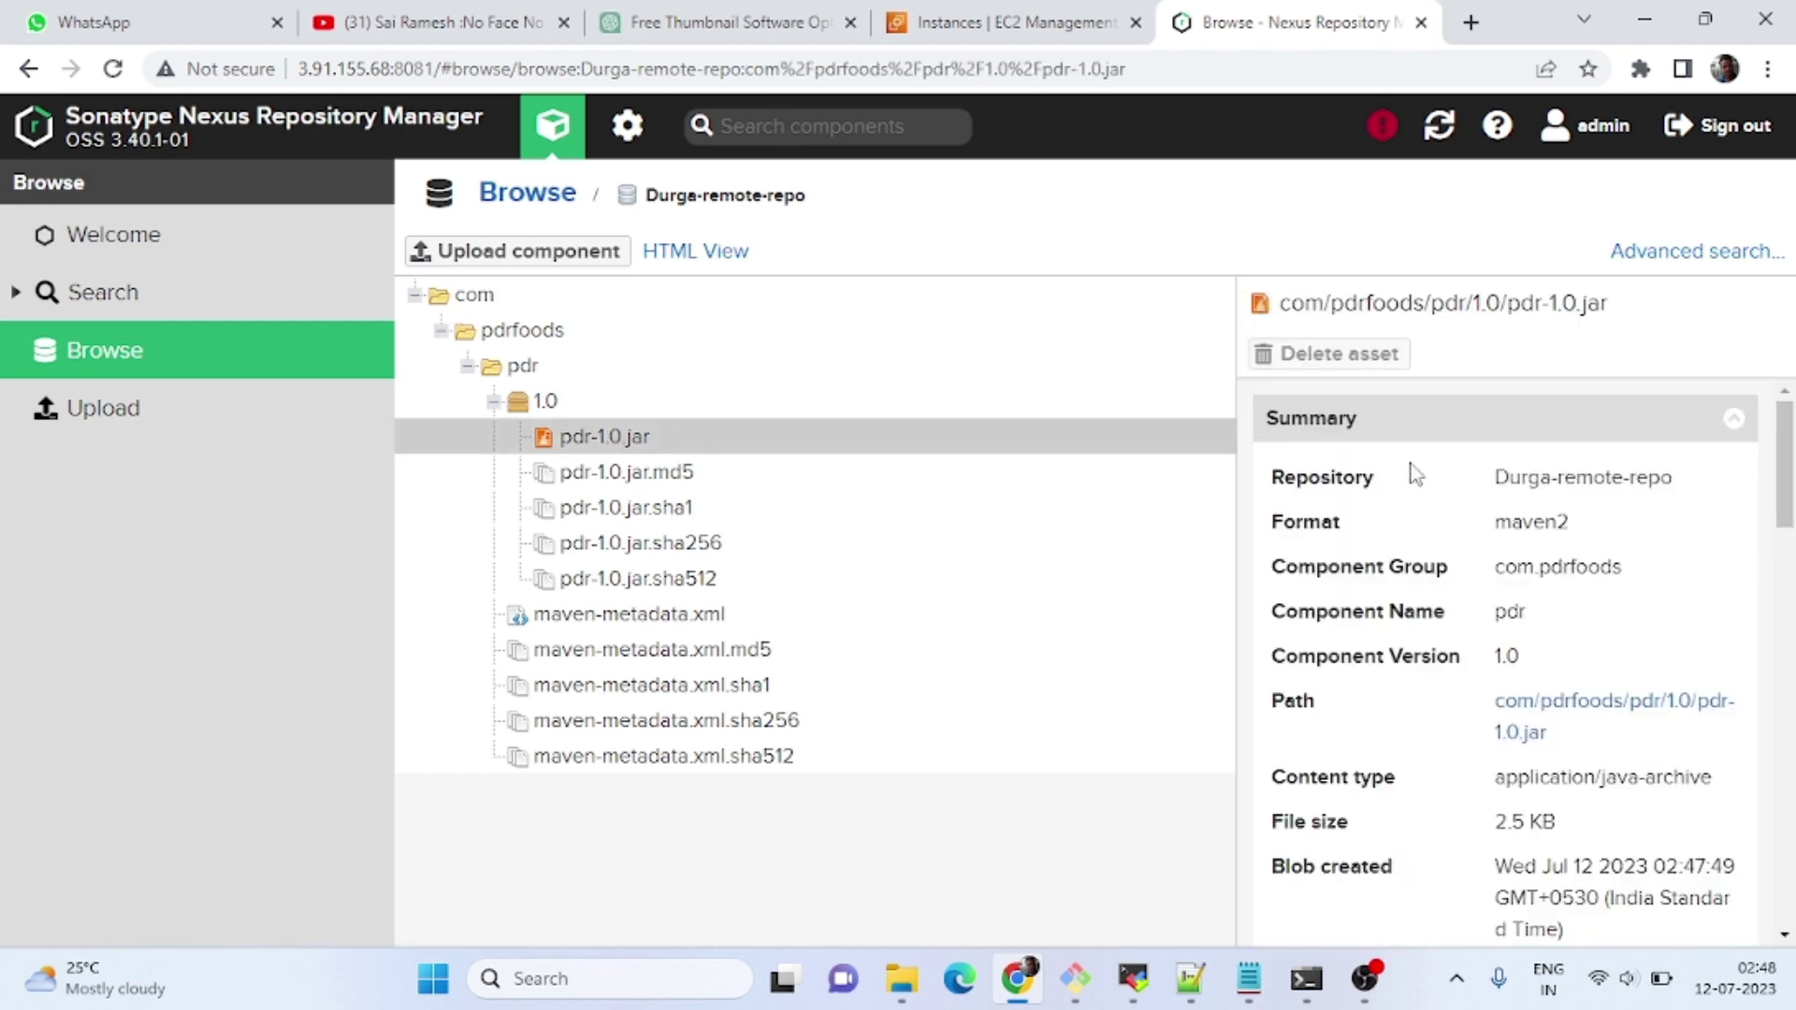
Copy the Apache Maven dependency snippet from the usage details of pdr-1.0.jar.
{"action": "left_click_drag", "start_coordinate": [1791, 476], "coordinate": [1788, 712]}
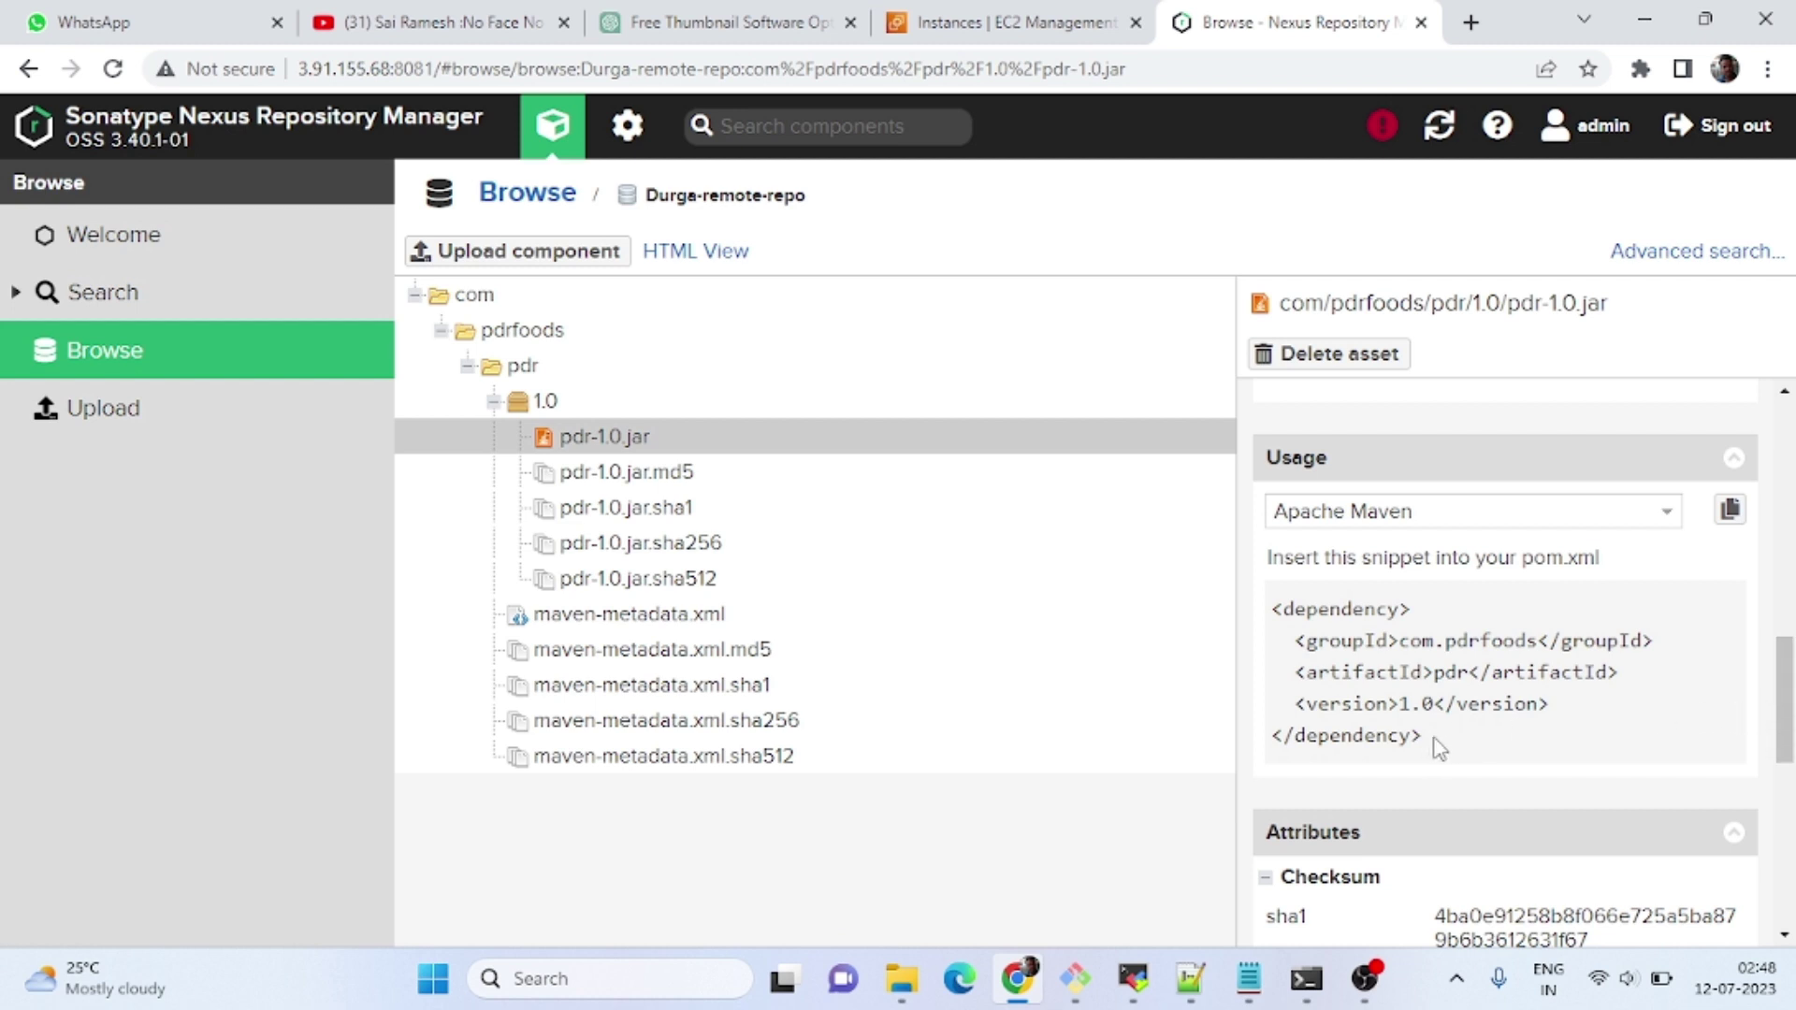
{"action": "left_click_drag", "start_coordinate": [1429, 739], "coordinate": [1276, 618]}
{"action": "key", "text": "ctrl+c"}
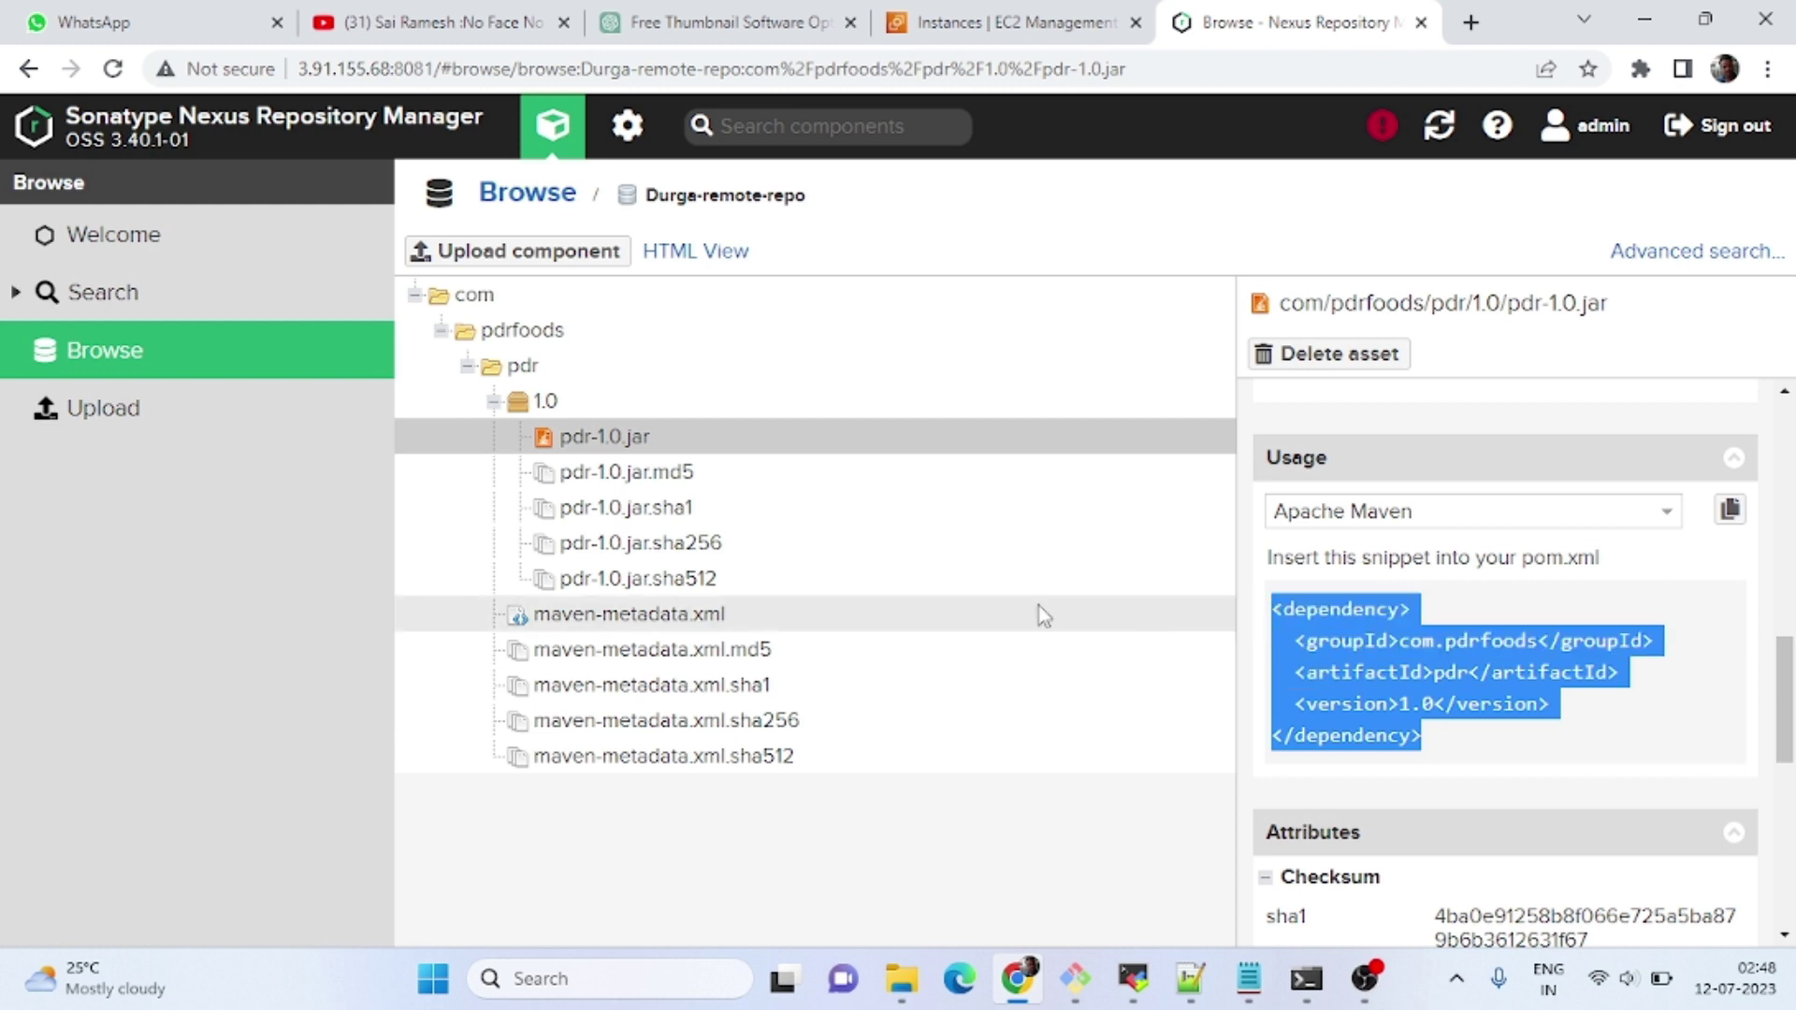
{"action": "left_click", "coordinate": [117, 364]}
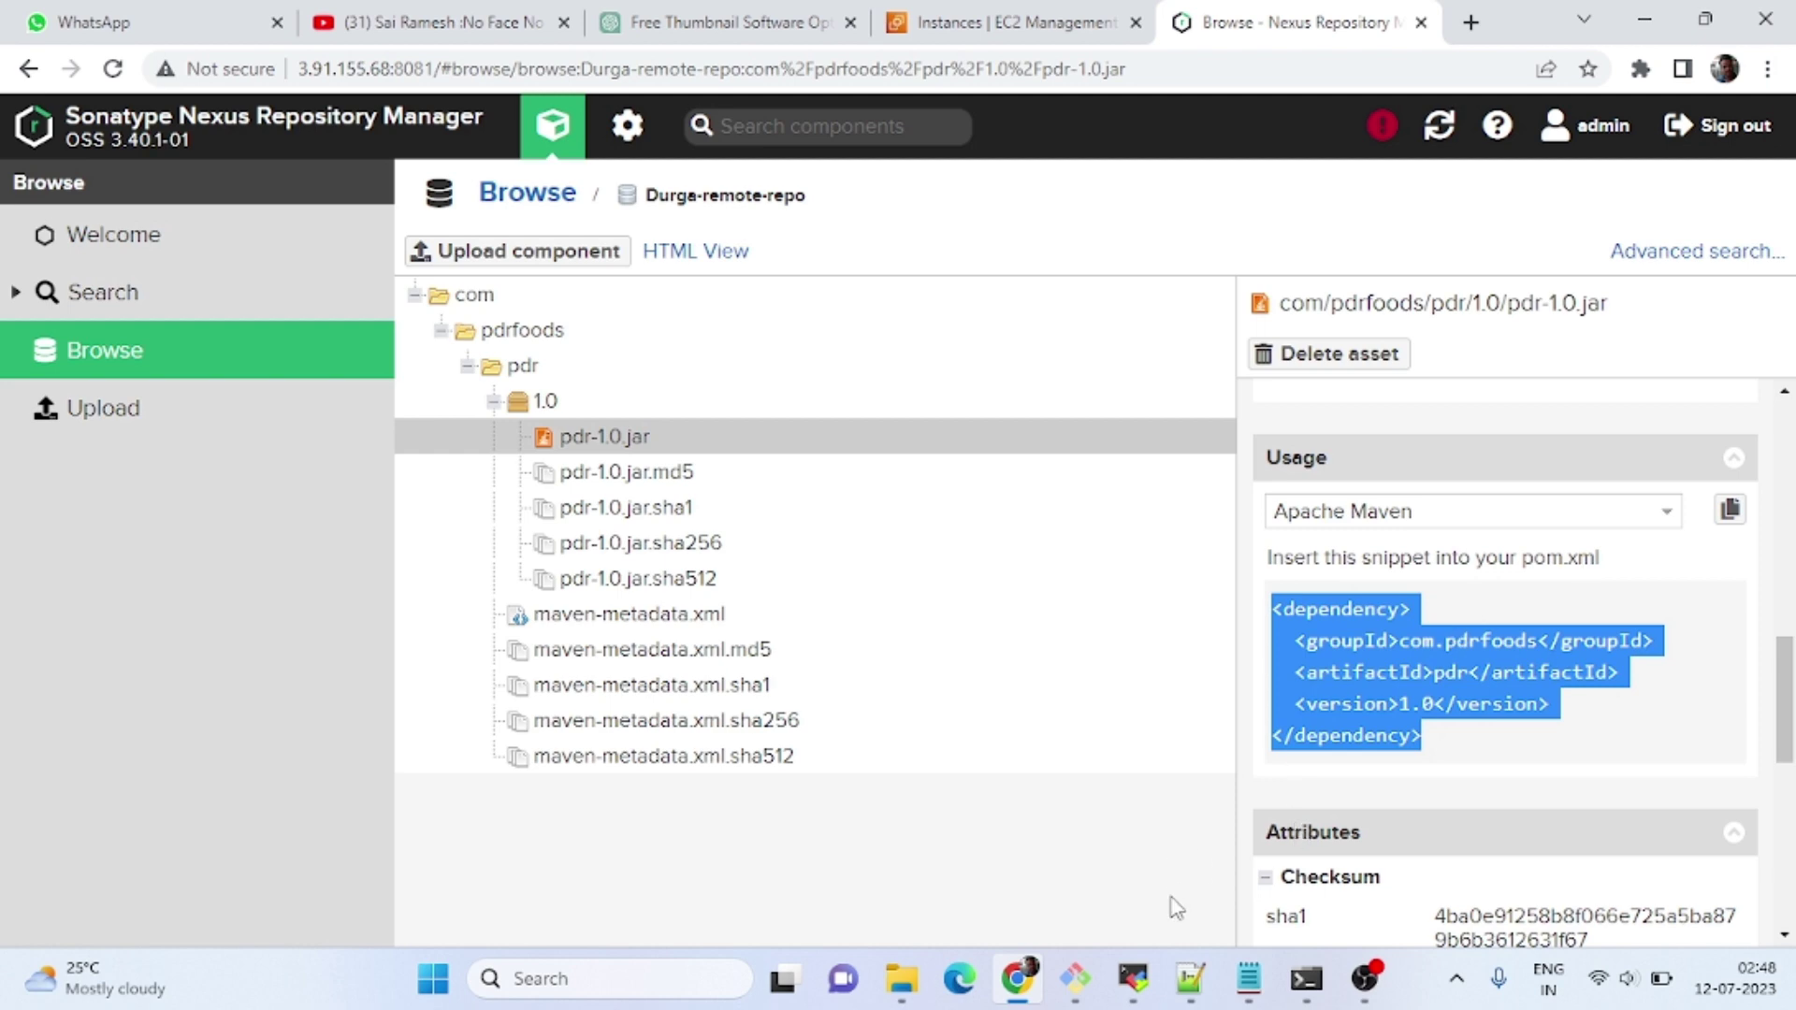
Switch to the Notepad notes and replace the sample in.ashokit dependency block with the copied com.pdrfoods snippet.
{"action": "left_click", "coordinate": [1249, 979]}
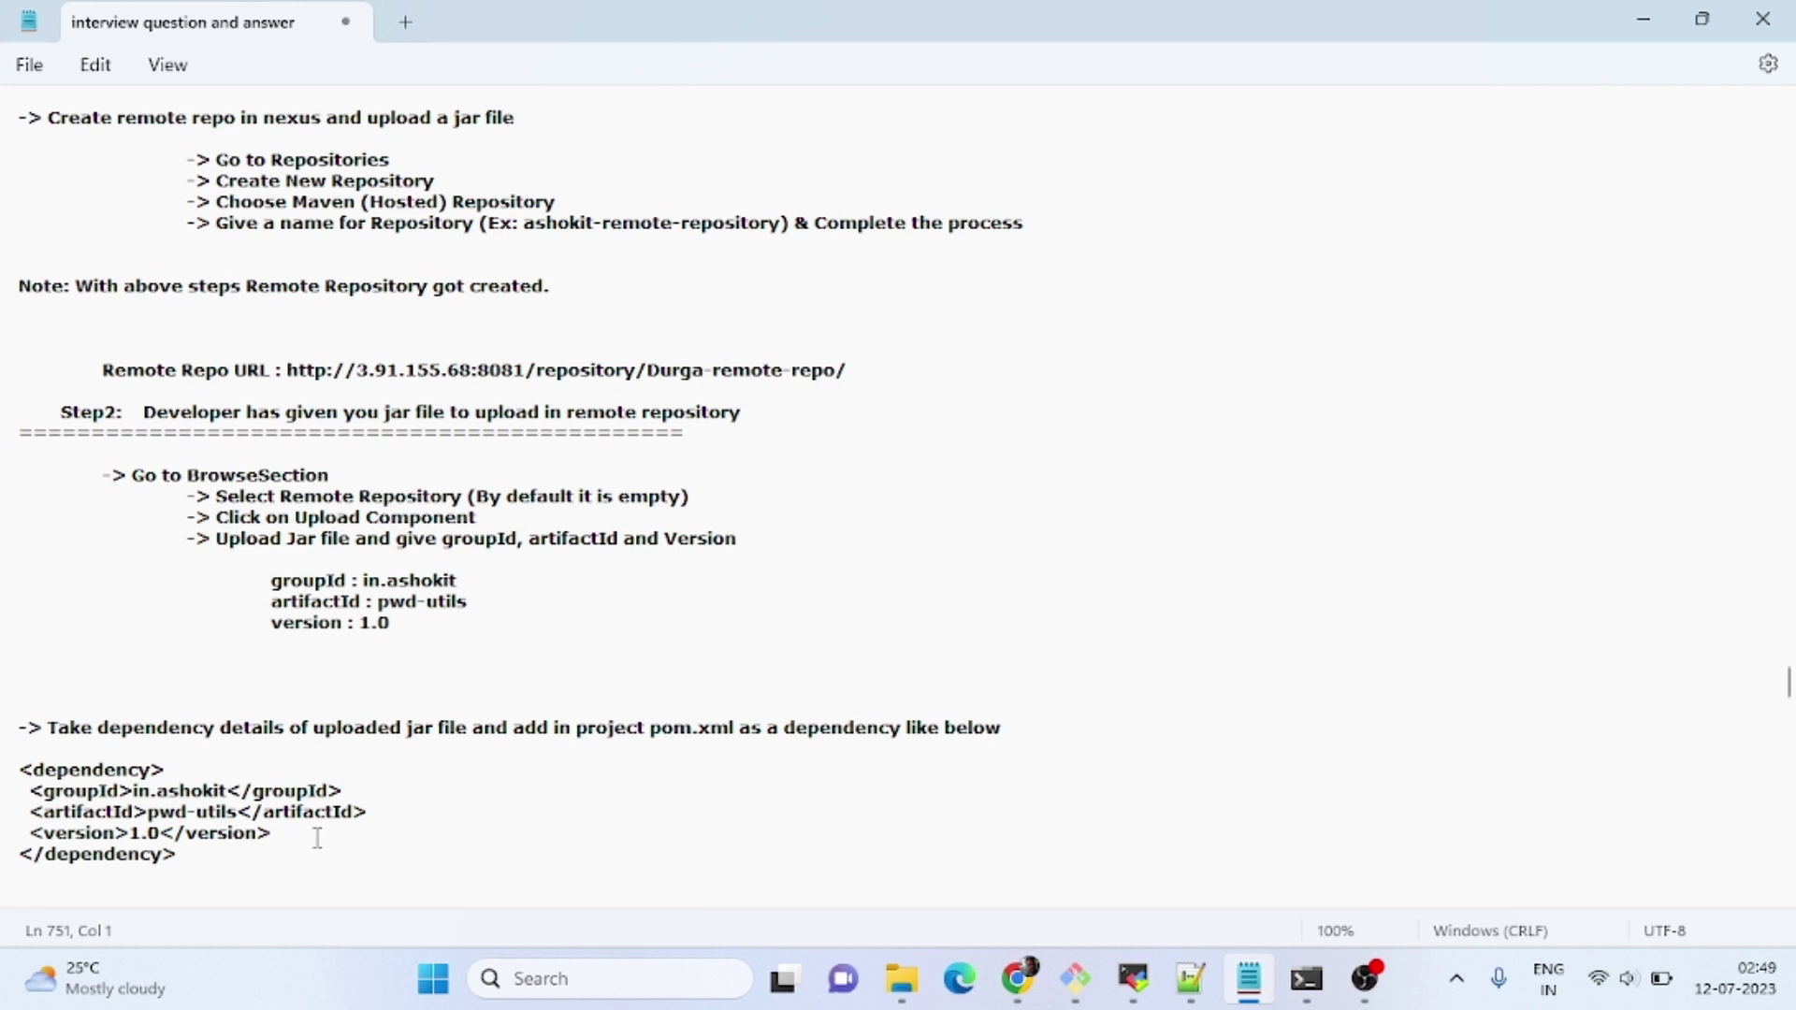
{"action": "left_click_drag", "start_coordinate": [186, 853], "coordinate": [18, 769]}
{"action": "key", "text": "ctrl+v"}
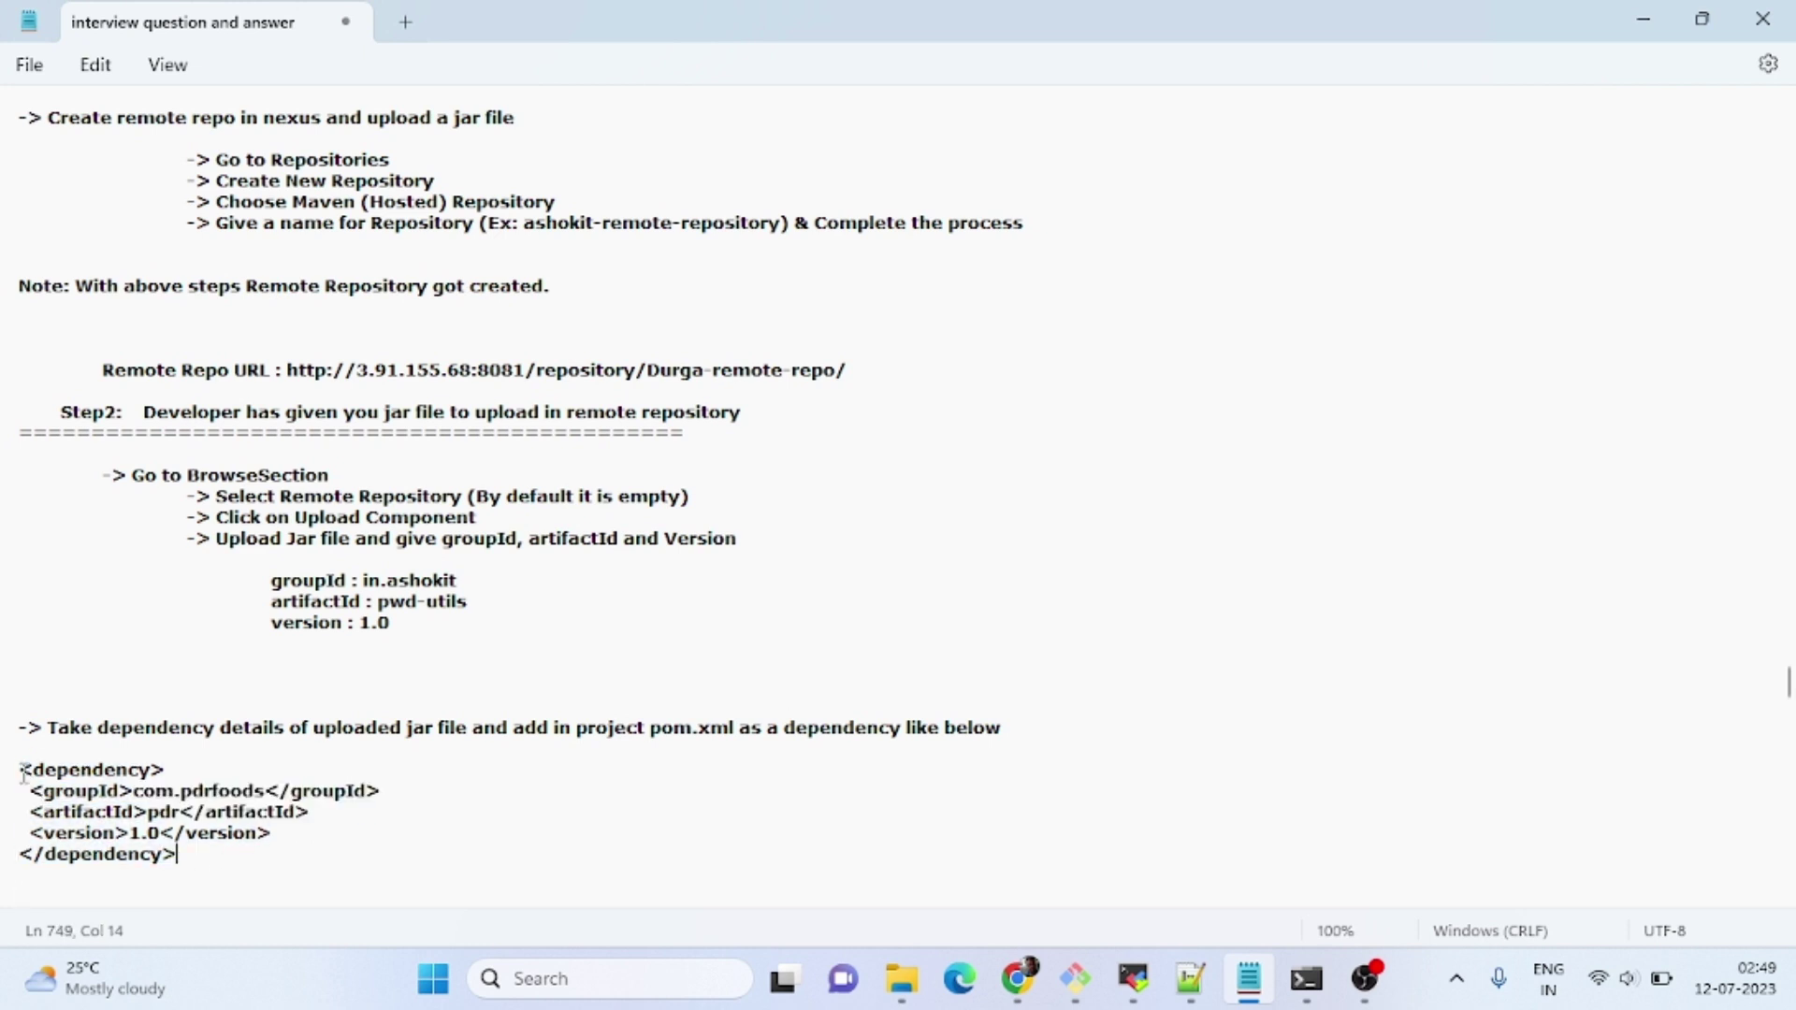
{"action": "left_click", "coordinate": [168, 728], "text": "shift"}
{"action": "left_click", "coordinate": [521, 754]}
Read through the Step3 notes on adding the remote repository and dependency tag to pom.xml.
{"action": "scroll", "coordinate": [1786, 693], "scroll_direction": "down", "scroll_amount": 4}
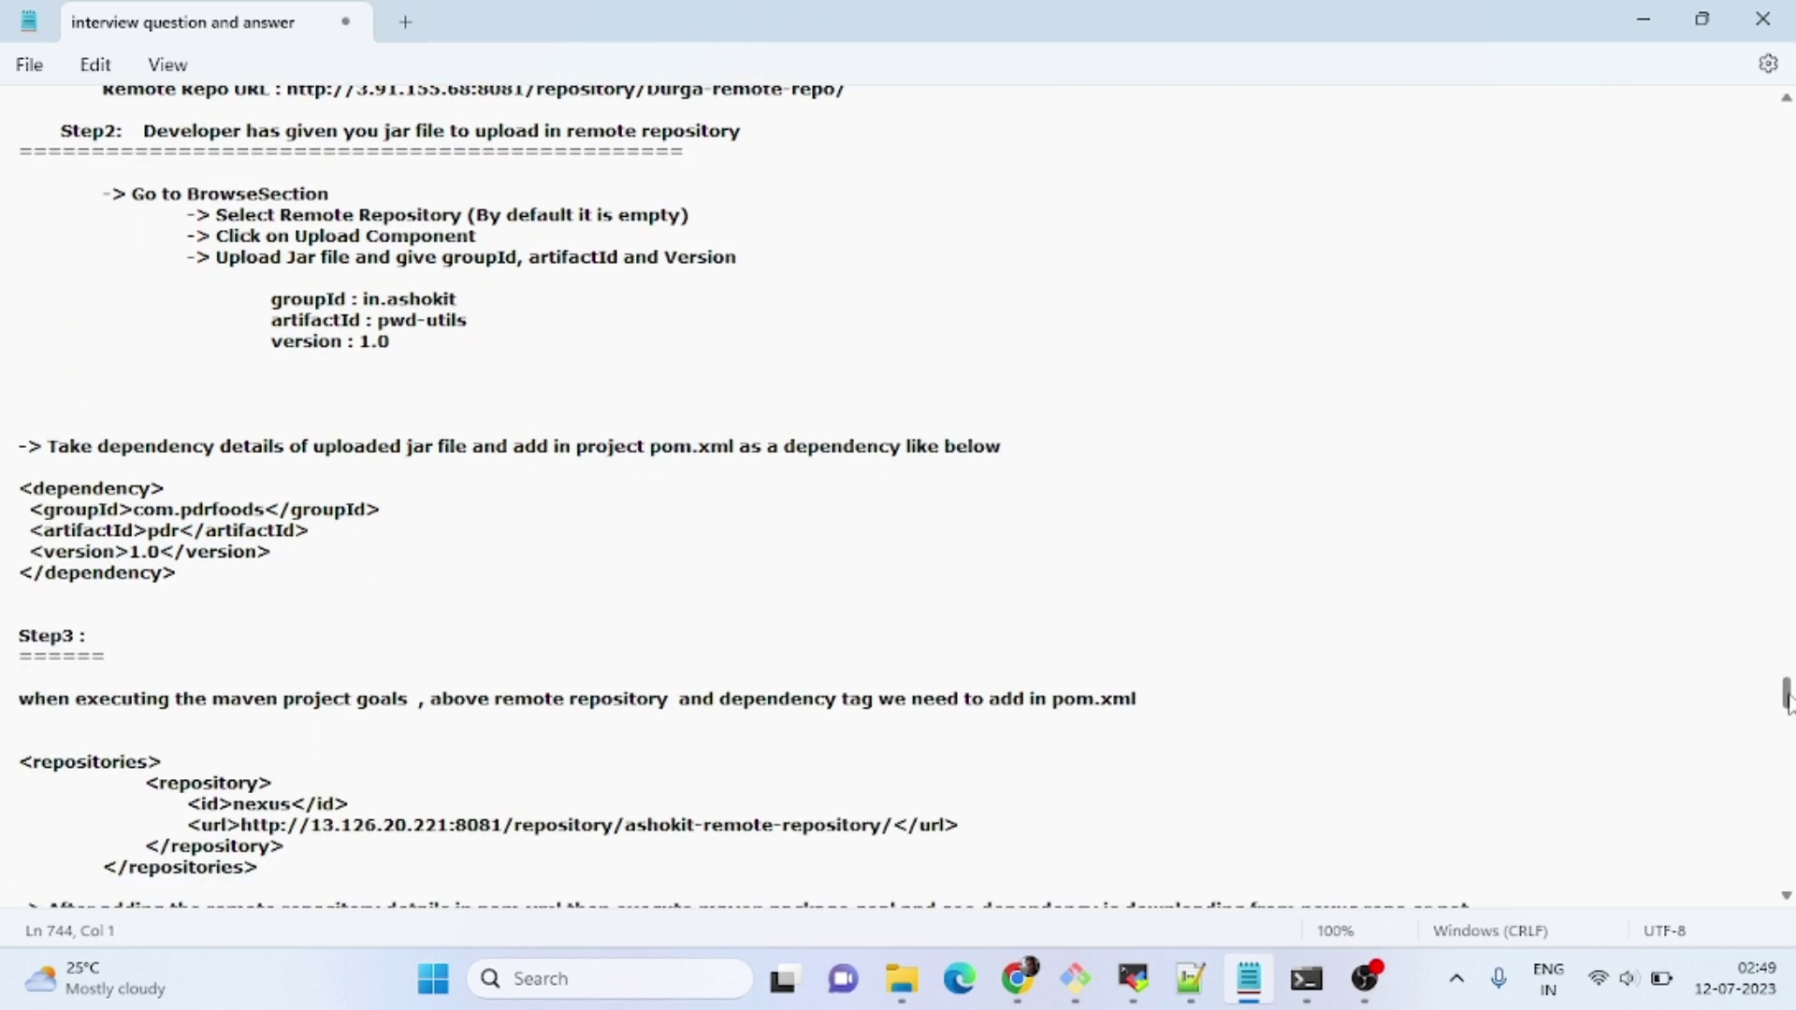
{"action": "scroll", "coordinate": [1787, 693], "scroll_direction": "up", "scroll_amount": 5}
{"action": "scroll", "coordinate": [1787, 692], "scroll_direction": "down", "scroll_amount": 1}
{"action": "left_click_drag", "start_coordinate": [1787, 692], "coordinate": [1786, 703]}
{"action": "left_click_drag", "start_coordinate": [186, 575], "coordinate": [20, 488]}
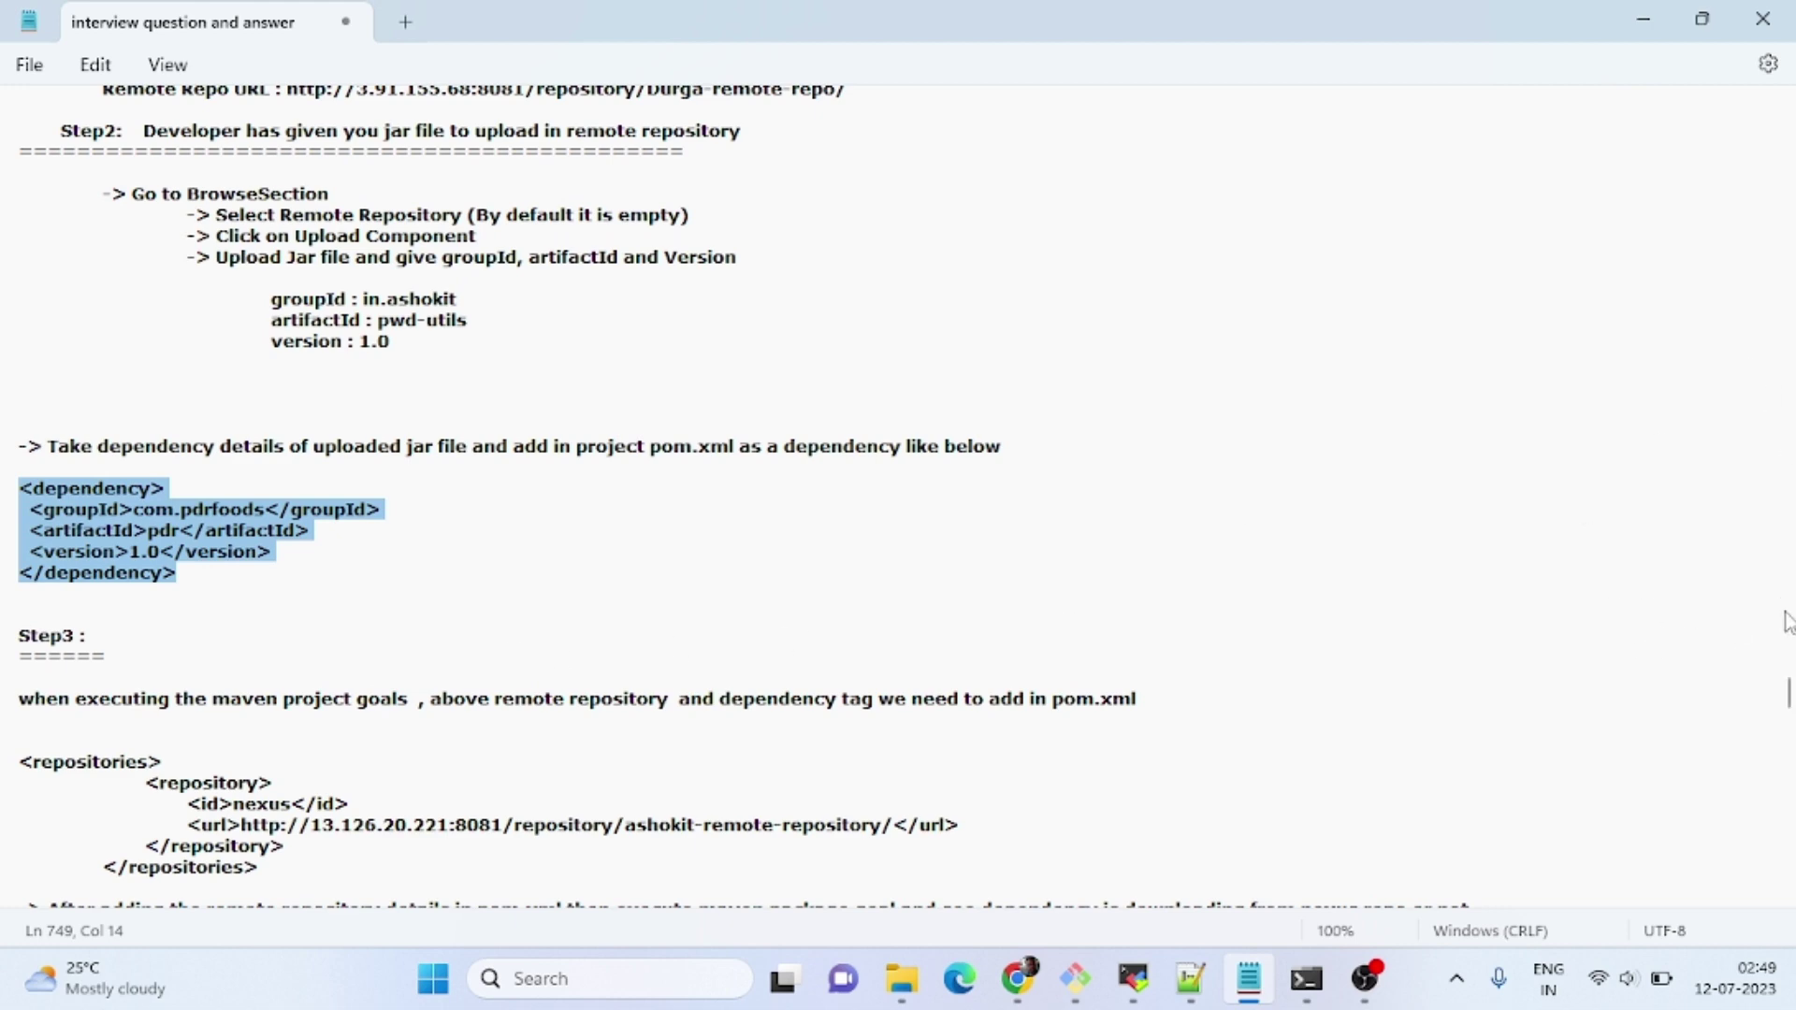
{"action": "left_click_drag", "start_coordinate": [1787, 694], "coordinate": [1788, 700]}
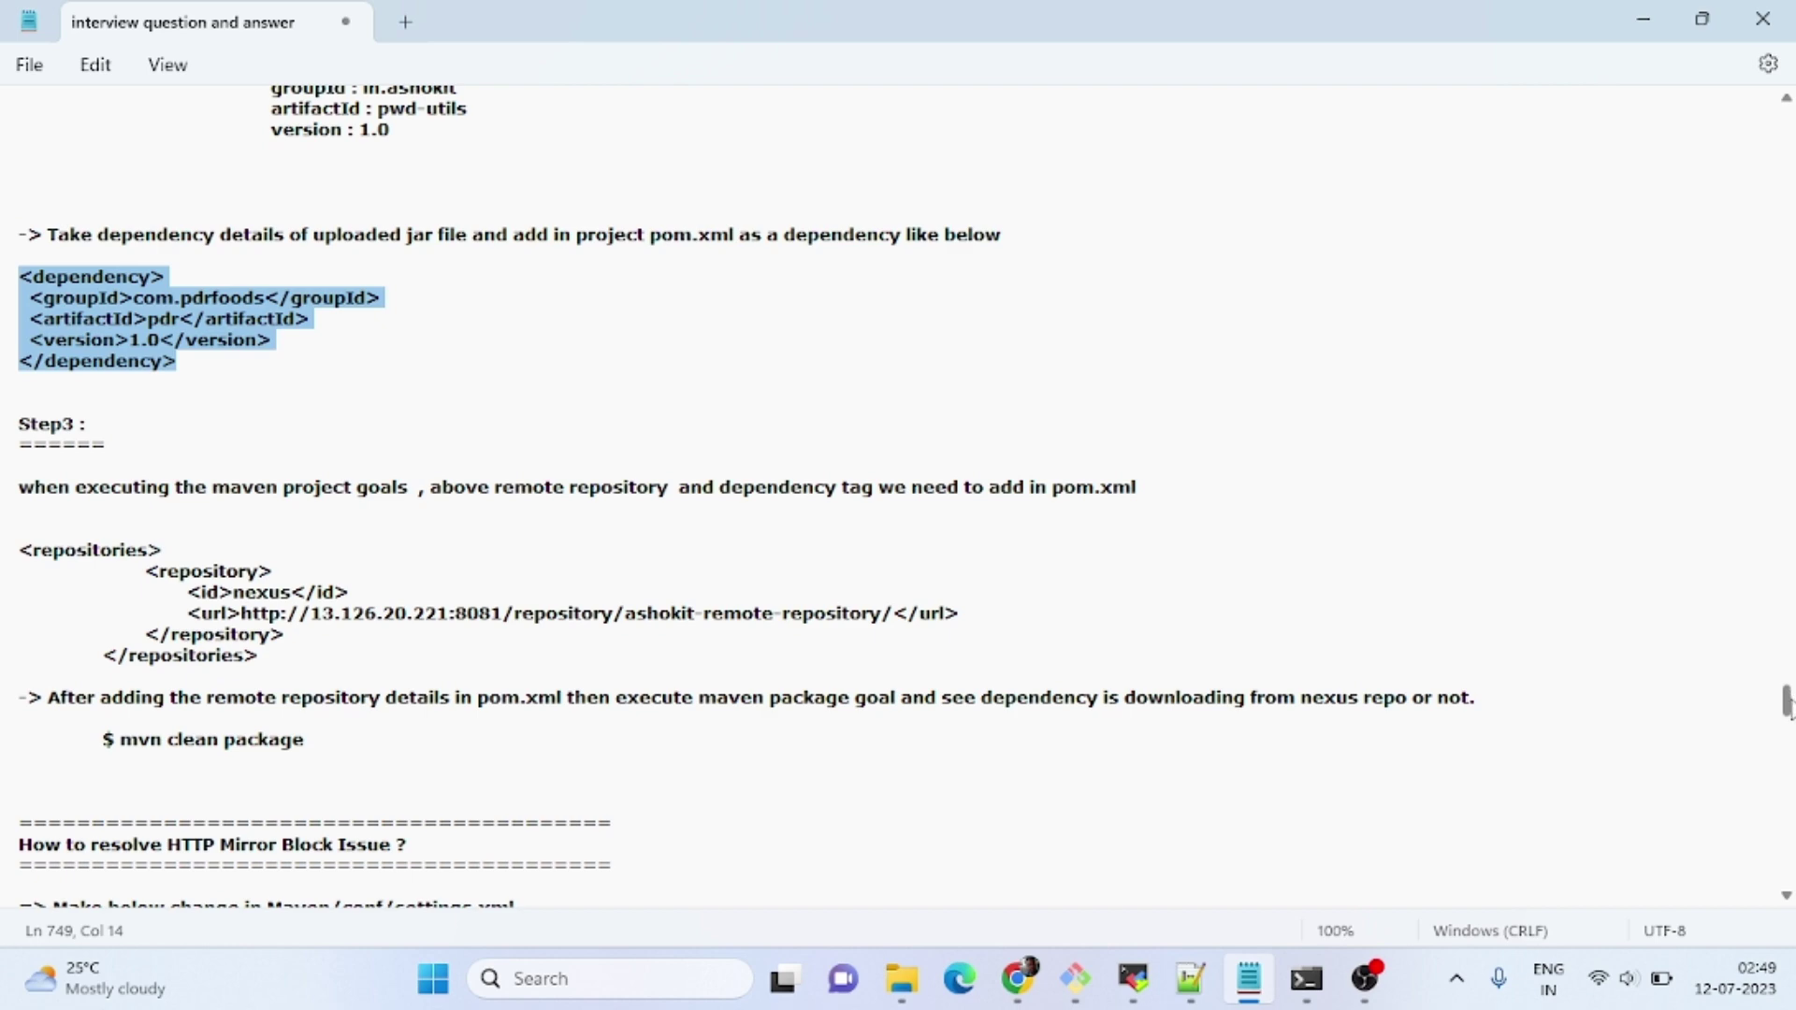
Select the full Durga-remote-repo address on the Remote Repo URL line of the notes.
{"action": "left_click_drag", "start_coordinate": [1787, 703], "coordinate": [1787, 683]}
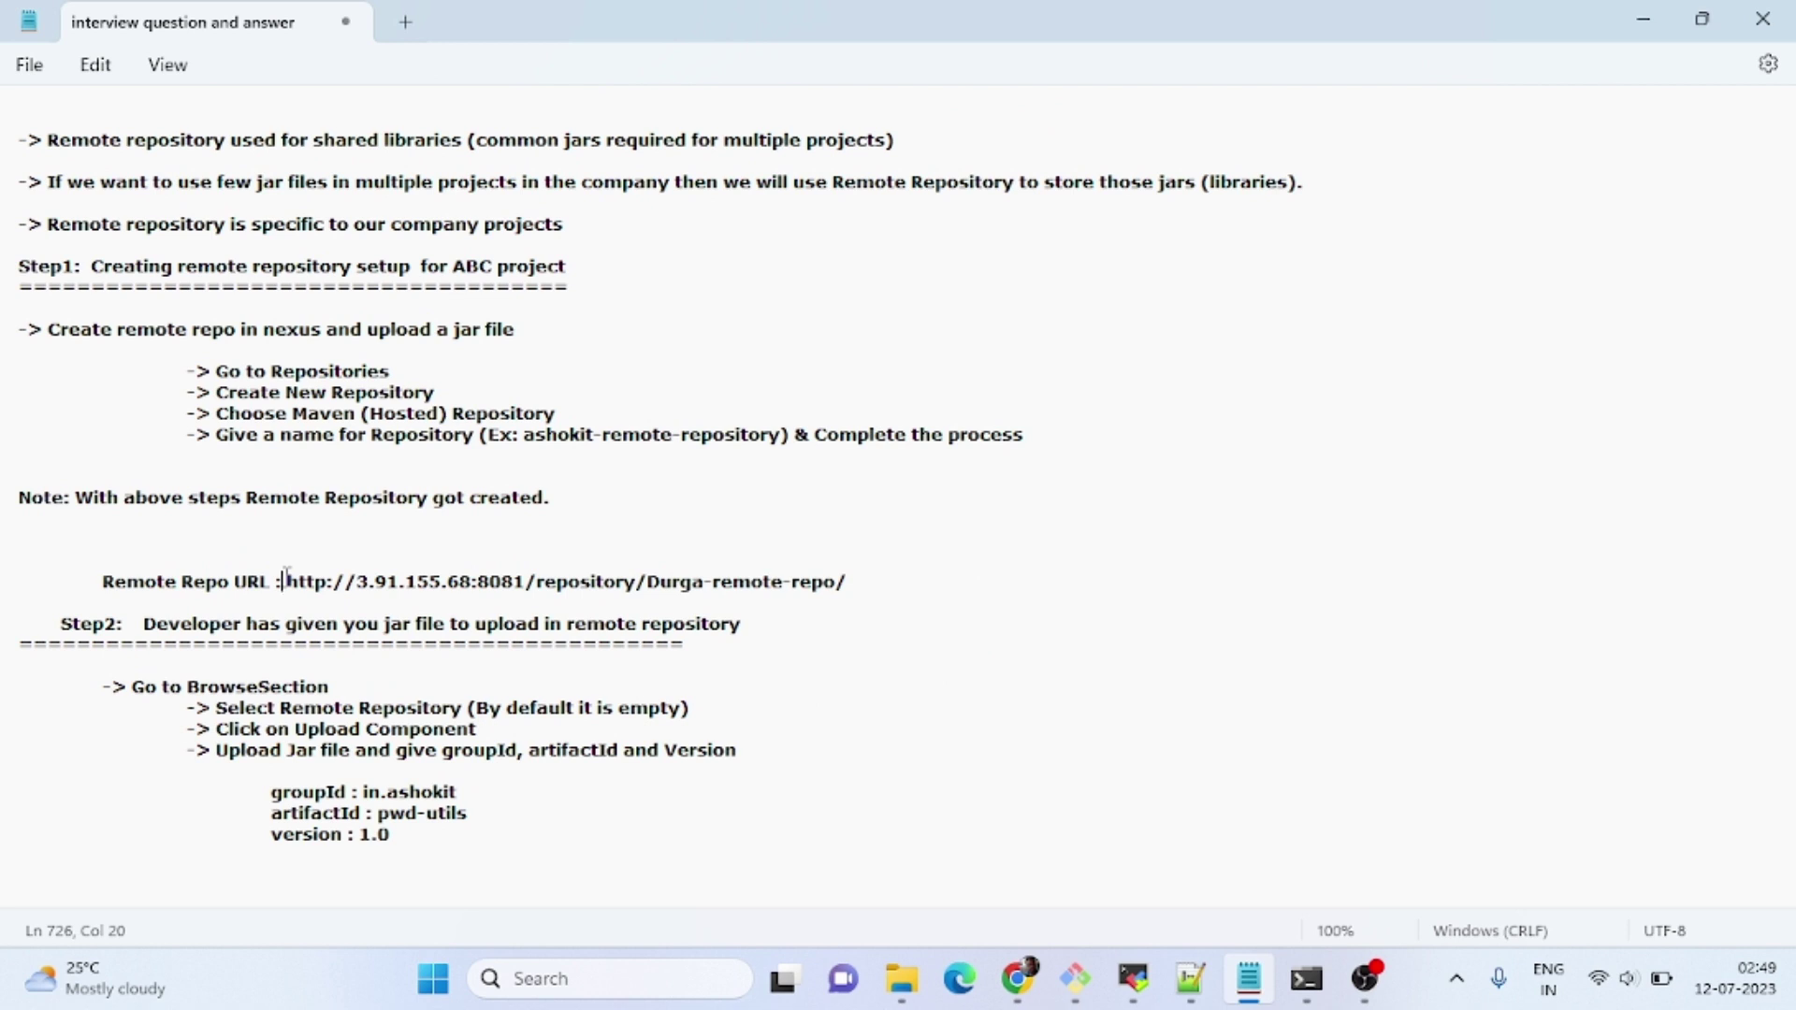
{"action": "key", "text": "shift+Right"}
{"action": "key", "text": "shift+Right"}
{"action": "key", "text": "shift+Right"}
{"action": "key", "text": "shift+Right"}
{"action": "key", "text": "shift+Right"}
{"action": "key", "text": "shift+Right"}
{"action": "key", "text": "shift+Right"}
{"action": "key", "text": "shift+Right"}
{"action": "key", "text": "shift+Right"}
{"action": "key", "text": "shift+Right"}
{"action": "key", "text": "shift+Right"}
{"action": "key", "text": "shift+Right"}
{"action": "key", "text": "shift+Right"}
{"action": "key", "text": "shift+Right"}
{"action": "key", "text": "shift+Right"}
{"action": "key", "text": "shift+Right"}
{"action": "key", "text": "shift+Right"}
{"action": "key", "text": "shift+Right"}
{"action": "key", "text": "shift+Right"}
{"action": "key", "text": "shift+Right"}
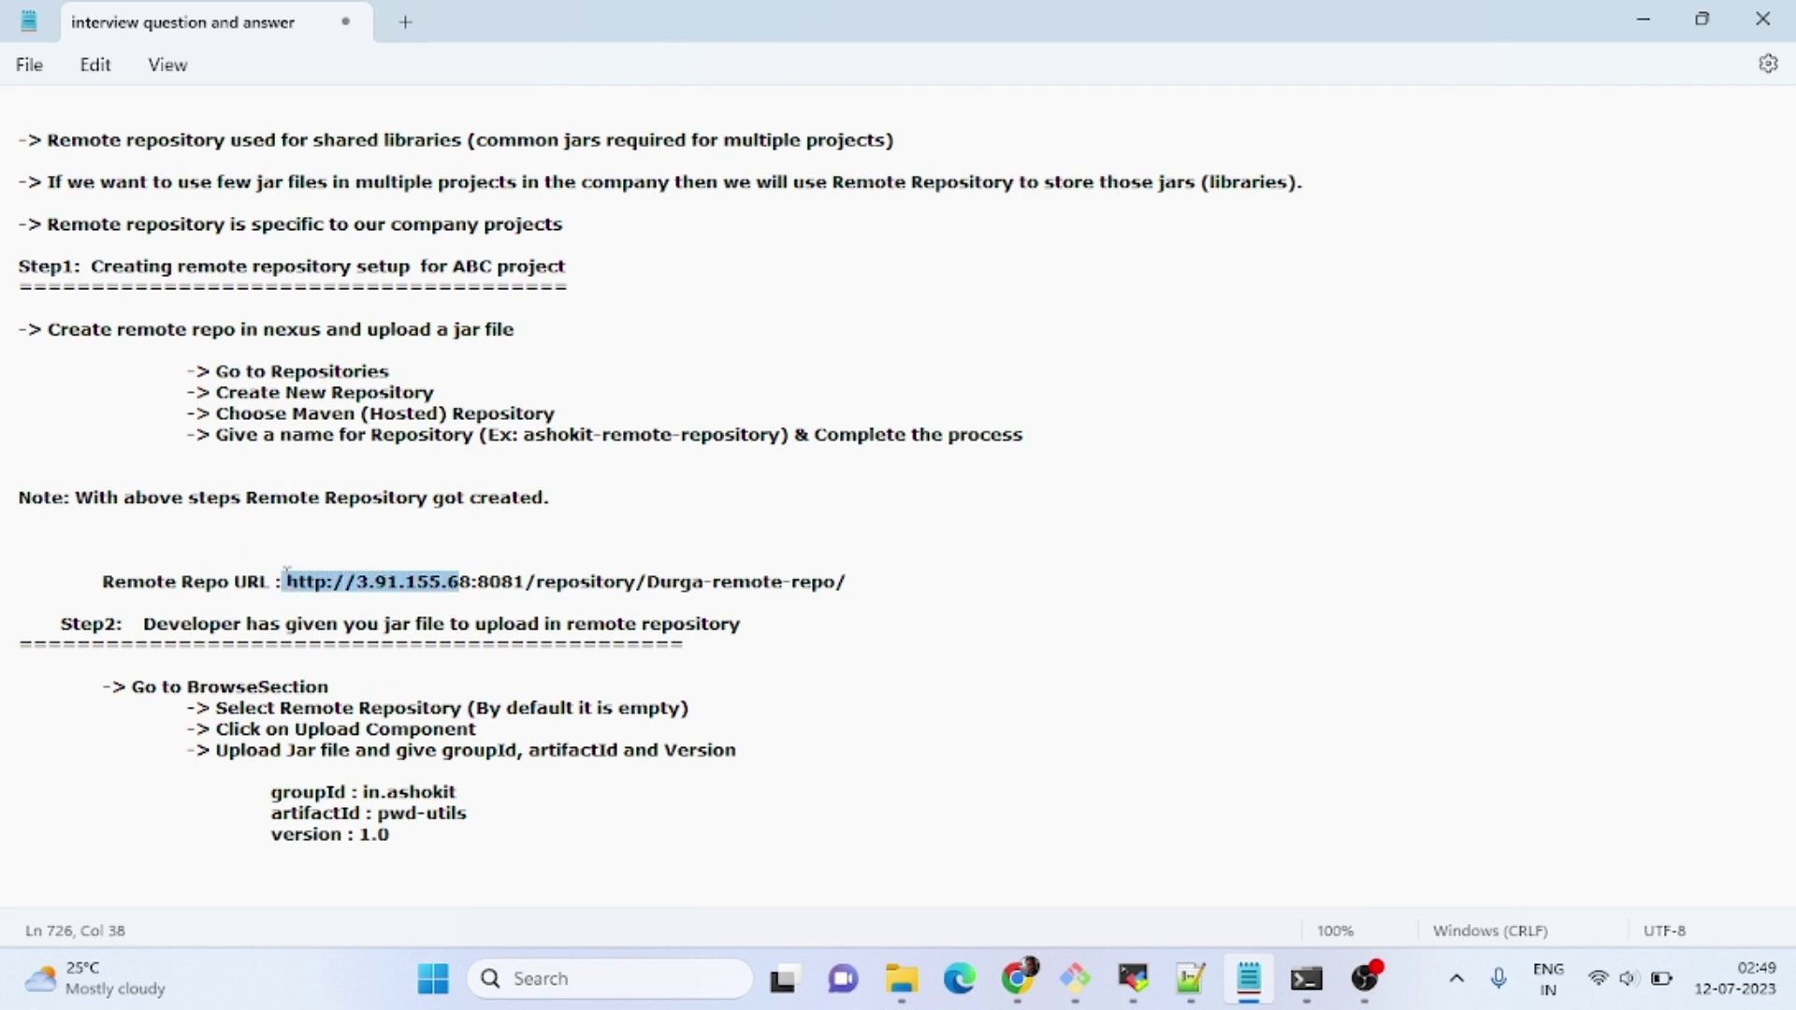
{"action": "key", "text": "shift+Right"}
{"action": "key", "text": "shift+Right"}
{"action": "key", "text": "shift+Right"}
{"action": "key", "text": "shift+Right"}
{"action": "key", "text": "shift+Right"}
{"action": "key", "text": "shift+Right"}
{"action": "key", "text": "shift+Right"}
{"action": "key", "text": "shift+Right"}
{"action": "key", "text": "shift+Right"}
{"action": "key", "text": "shift+Right"}
{"action": "key", "text": "shift+Right"}
{"action": "key", "text": "shift+Right"}
{"action": "key", "text": "shift+Right"}
{"action": "key", "text": "shift+Right"}
{"action": "key", "text": "shift+Right"}
{"action": "key", "text": "shift+Right"}
{"action": "key", "text": "shift+Right"}
{"action": "key", "text": "shift+Right"}
{"action": "key", "text": "shift+Right"}
{"action": "key", "text": "shift+Right"}
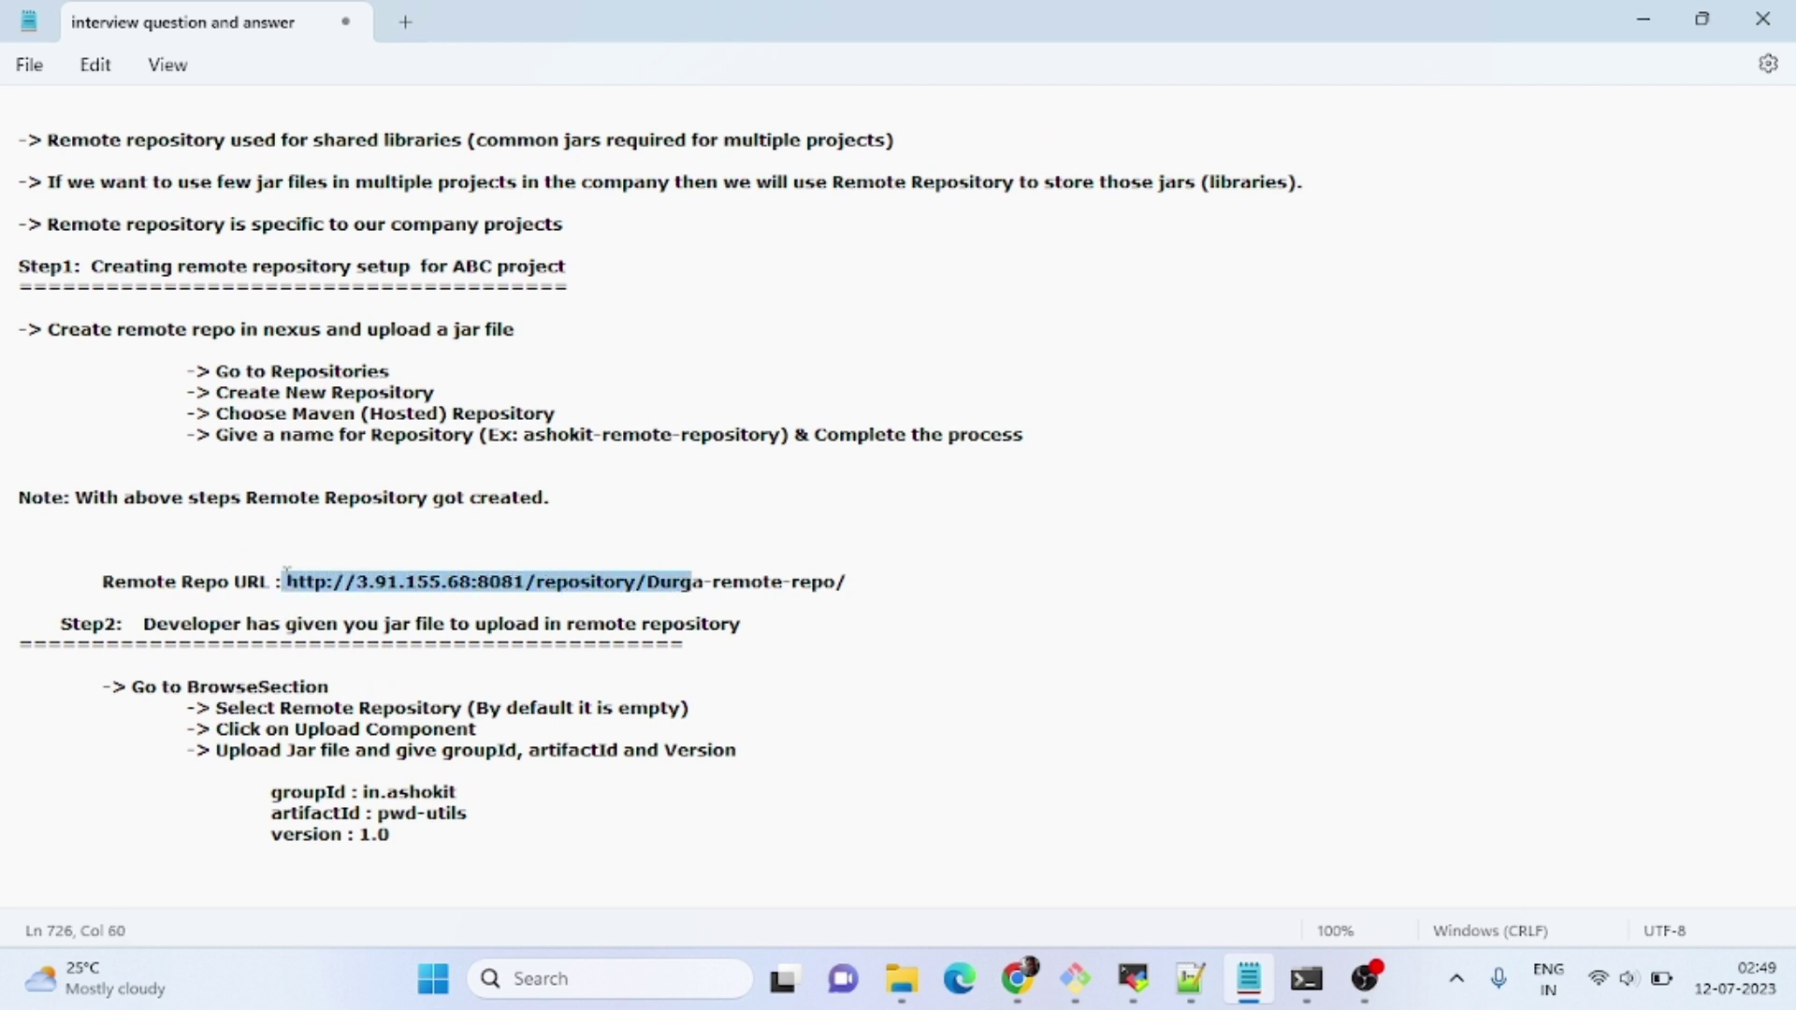
{"action": "key", "text": "shift+Right"}
{"action": "key", "text": "shift+Right"}
{"action": "key", "text": "shift+Right"}
{"action": "key", "text": "shift+Right"}
{"action": "key", "text": "shift+Right"}
{"action": "key", "text": "shift+Right"}
{"action": "key", "text": "shift+Right"}
{"action": "key", "text": "shift+Right"}
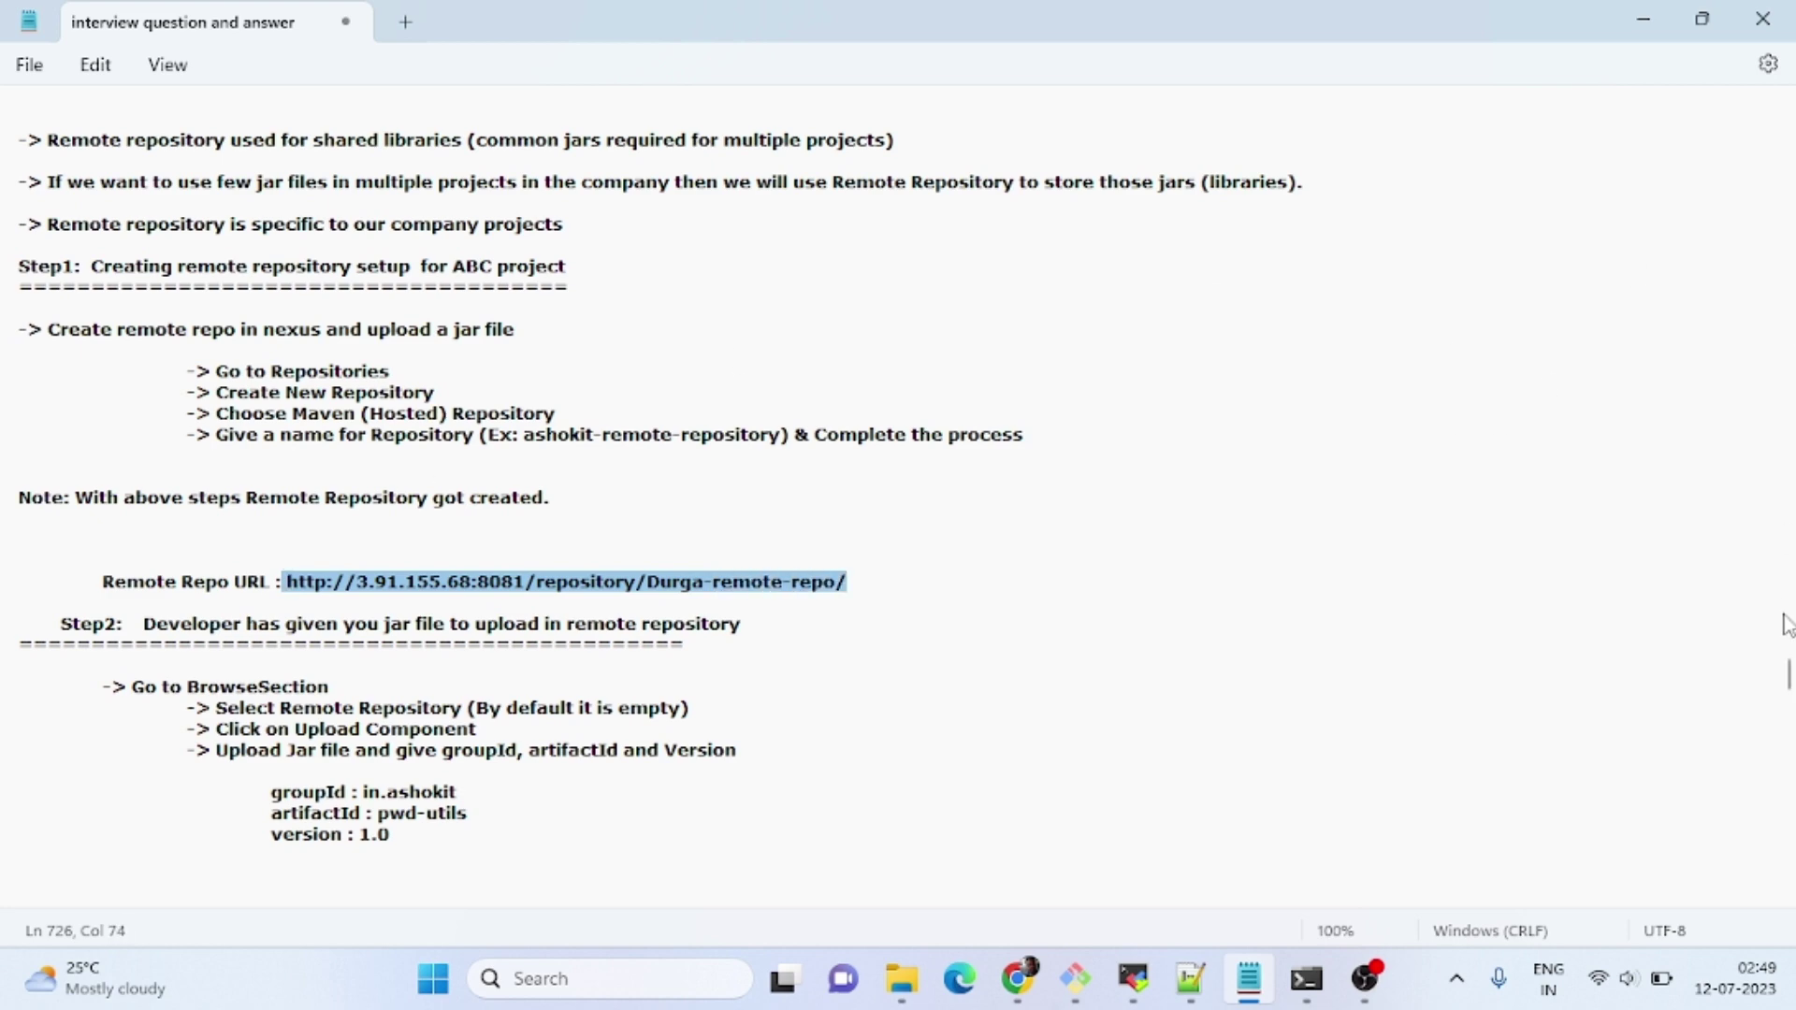
Select the sample ashokit-remote-repository address inside the url tag of the Step3 repositories snippet.
{"action": "left_click_drag", "start_coordinate": [1787, 697], "coordinate": [1787, 709]}
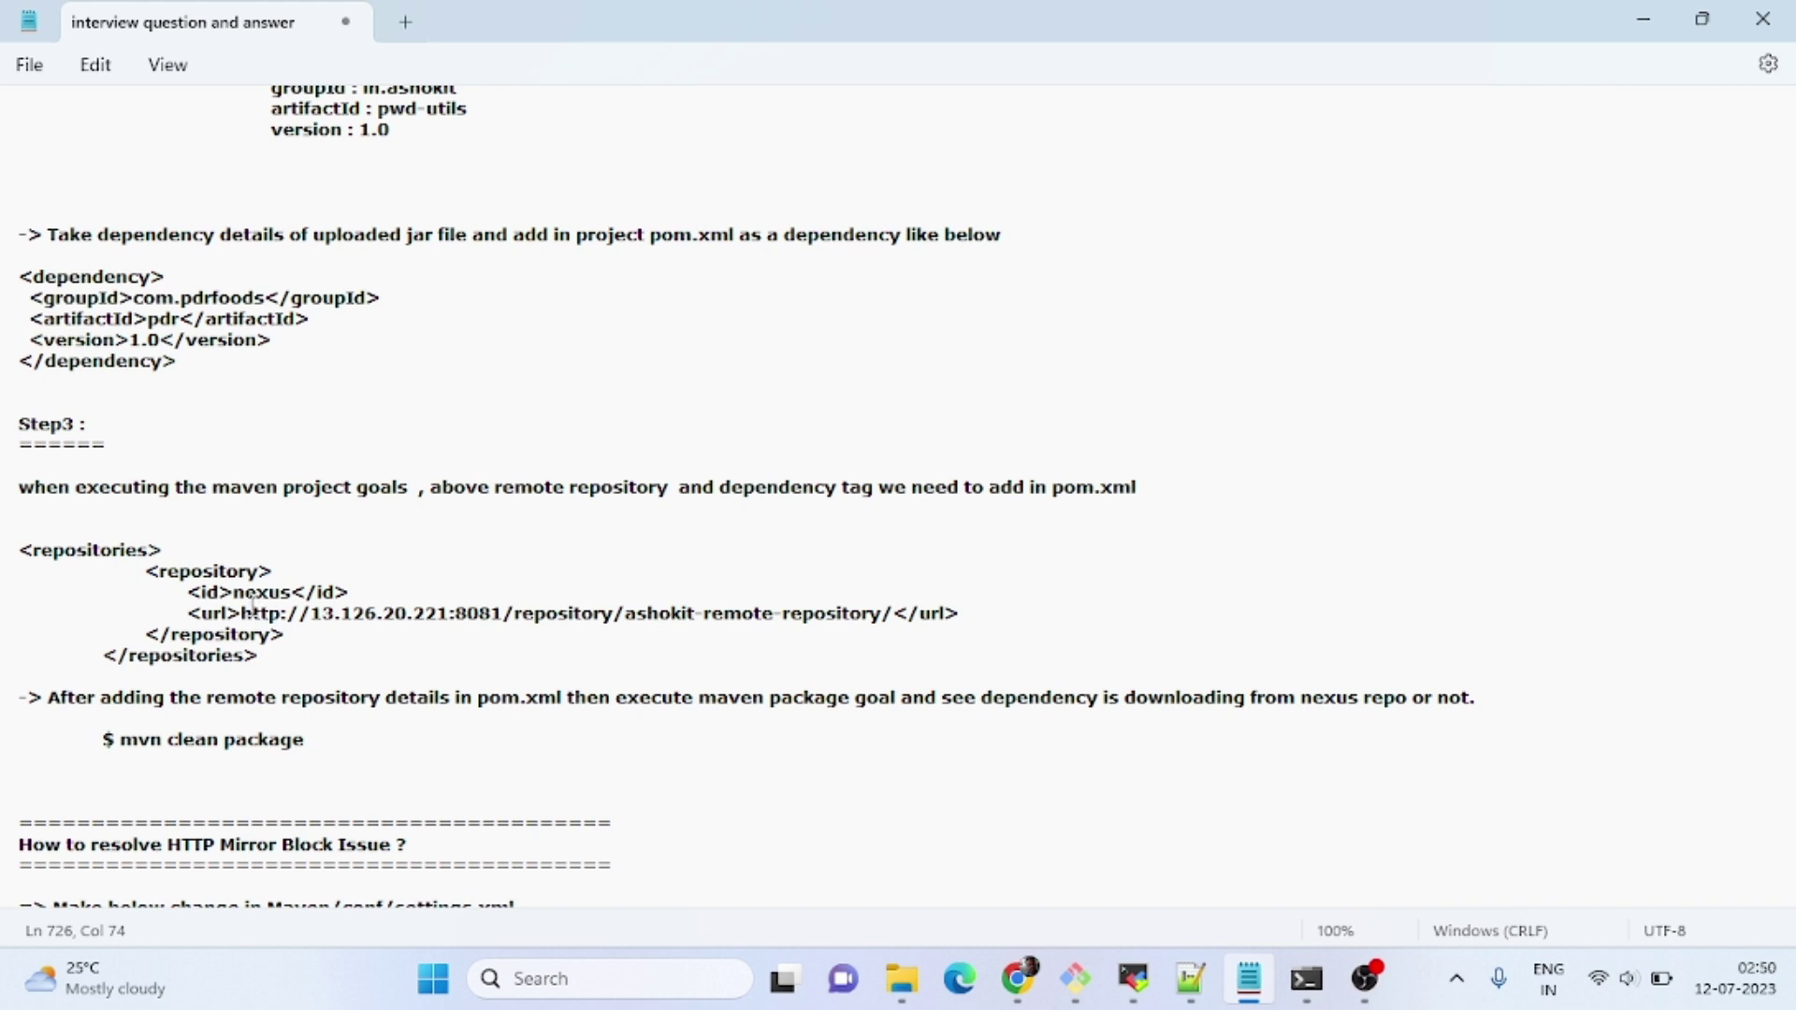
{"action": "left_click", "coordinate": [243, 614]}
{"action": "key", "text": "shift+Right"}
{"action": "key", "text": "shift+Right"}
{"action": "key", "text": "shift+Right"}
{"action": "key", "text": "shift+Right"}
{"action": "key", "text": "shift+Right"}
{"action": "key", "text": "shift+Right"}
{"action": "key", "text": "shift+Right"}
{"action": "key", "text": "shift+Right"}
{"action": "key", "text": "shift+Right"}
{"action": "key", "text": "shift+Right"}
{"action": "key", "text": "shift+Right"}
{"action": "key", "text": "shift+Right"}
{"action": "key", "text": "shift+Right"}
{"action": "key", "text": "shift+Right"}
{"action": "key", "text": "shift+Right"}
{"action": "key", "text": "shift+Right"}
{"action": "key", "text": "shift+Right"}
{"action": "key", "text": "shift+Right"}
{"action": "key", "text": "shift+Right"}
{"action": "key", "text": "shift+Right"}
{"action": "key", "text": "shift+Right"}
{"action": "key", "text": "shift+Right"}
{"action": "key", "text": "shift+Right"}
{"action": "key", "text": "shift+Right"}
{"action": "key", "text": "shift+Right"}
{"action": "key", "text": "shift+Right"}
{"action": "key", "text": "shift+Right"}
{"action": "key", "text": "shift+Right"}
{"action": "key", "text": "shift+Right"}
{"action": "key", "text": "shift+Right"}
{"action": "key", "text": "shift+Right"}
{"action": "key", "text": "shift+Right"}
{"action": "key", "text": "shift+Right"}
{"action": "key", "text": "shift+Right"}
{"action": "key", "text": "shift+Right"}
{"action": "key", "text": "shift+Right"}
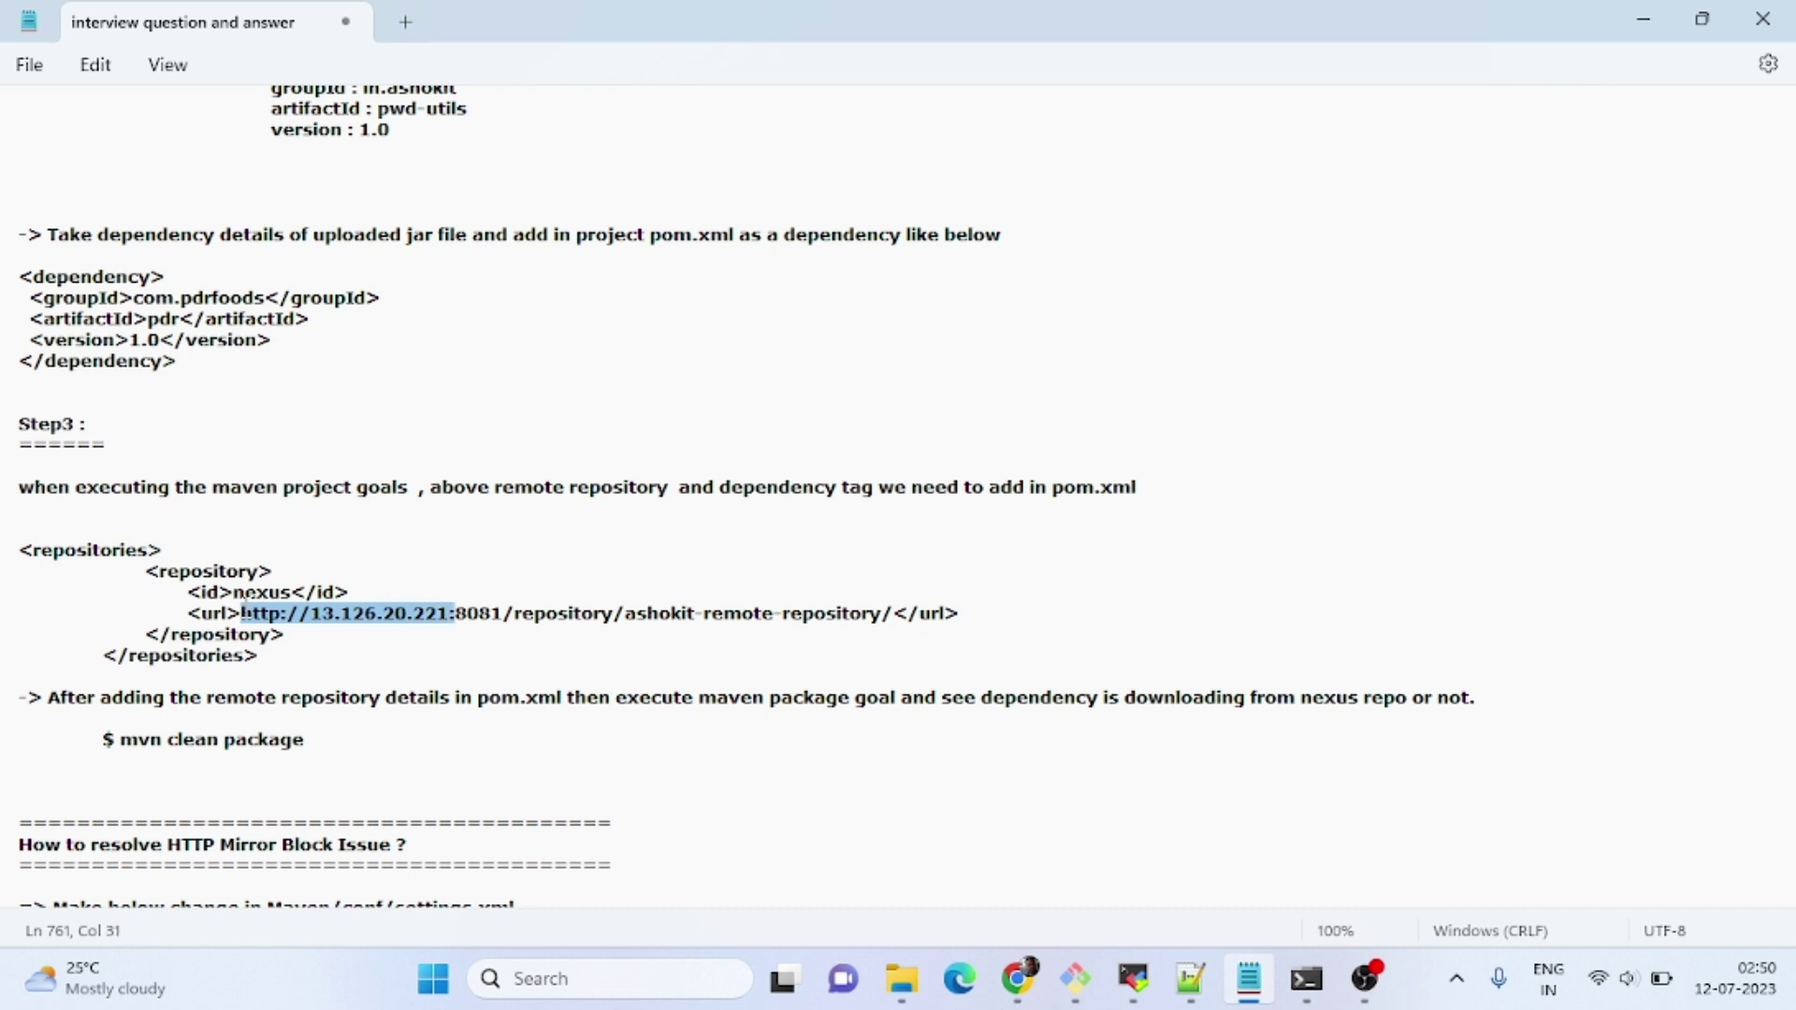
{"action": "key", "text": "shift+Right"}
{"action": "key", "text": "shift+Right"}
{"action": "key", "text": "shift+Right"}
{"action": "key", "text": "shift+Right"}
{"action": "key", "text": "shift+Right"}
{"action": "key", "text": "shift+Right"}
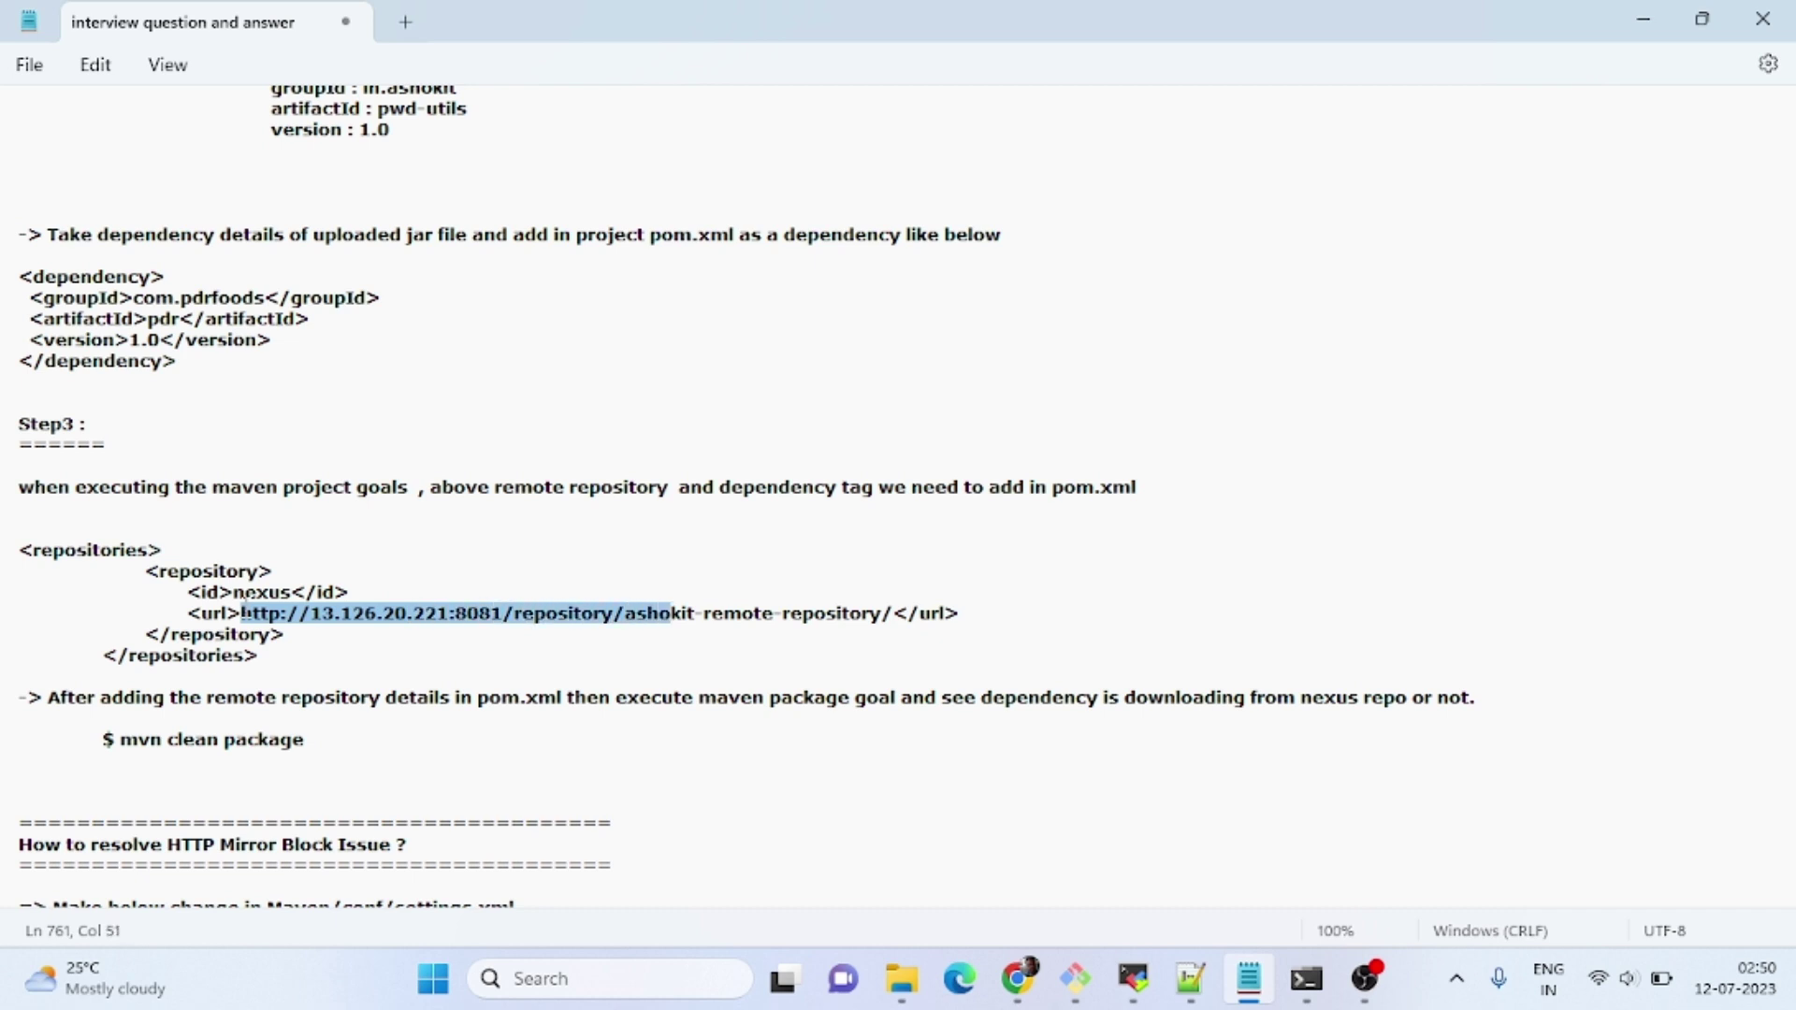